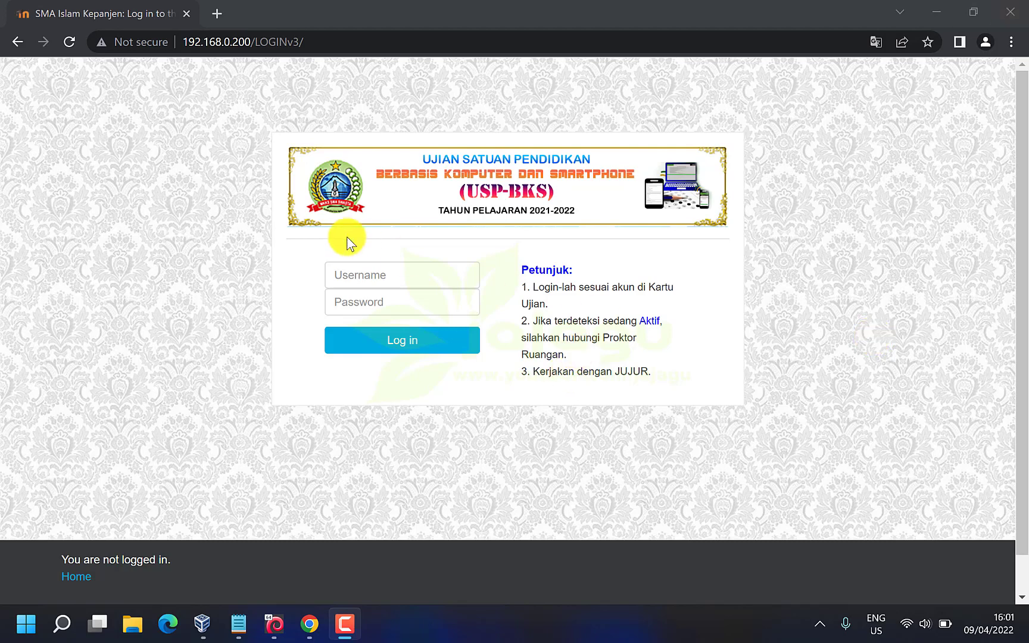
# On the login page, highlight the LOGINv3/ address path and the first Petunjuk line
pyautogui.click(208, 134)
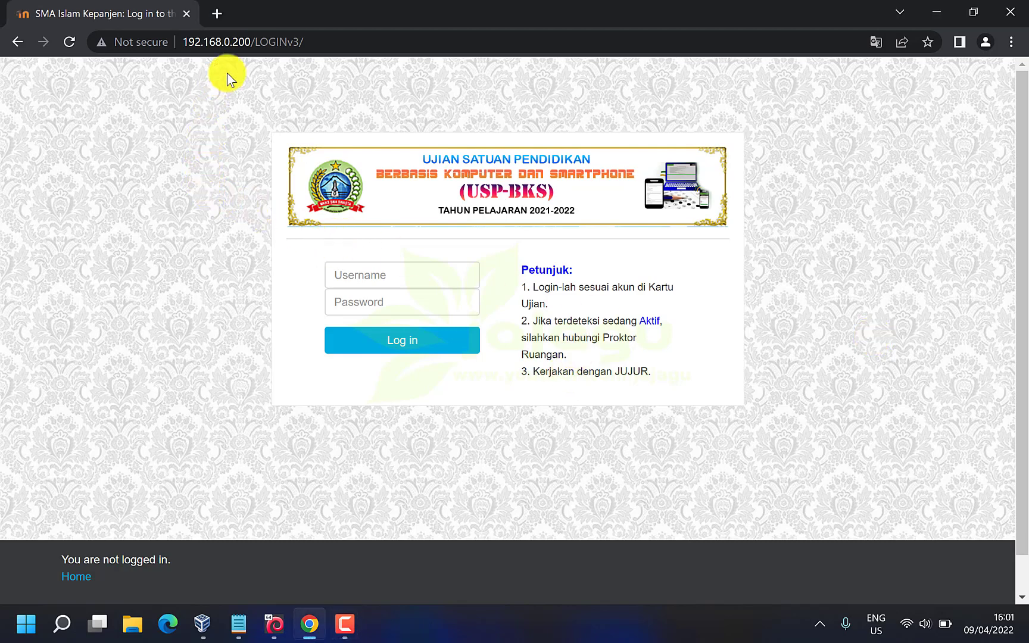
pyautogui.moveTo(254, 43); pyautogui.dragTo(316, 43)
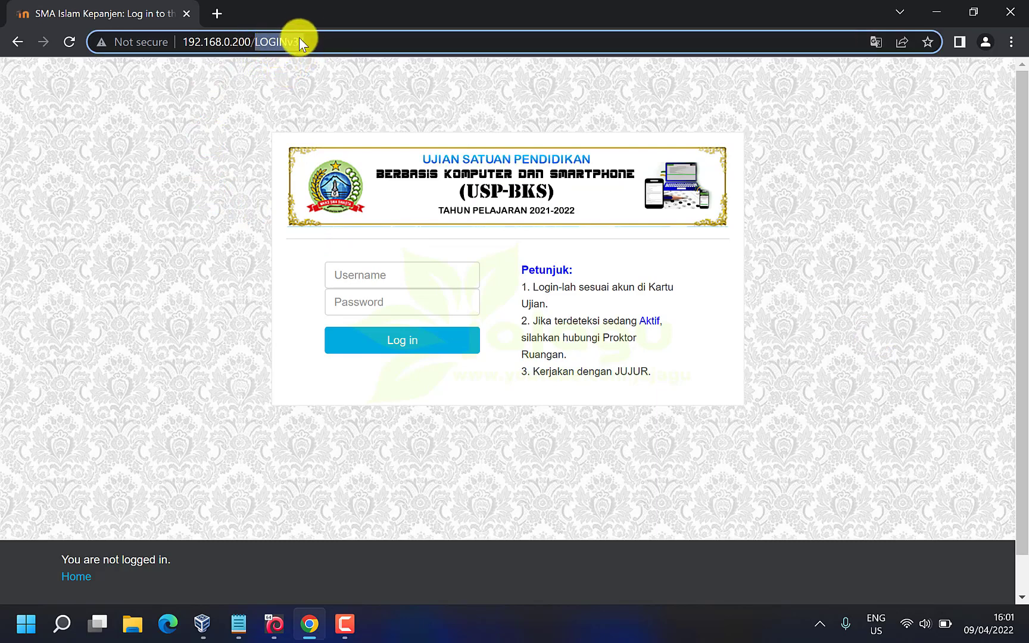
pyautogui.click(316, 41)
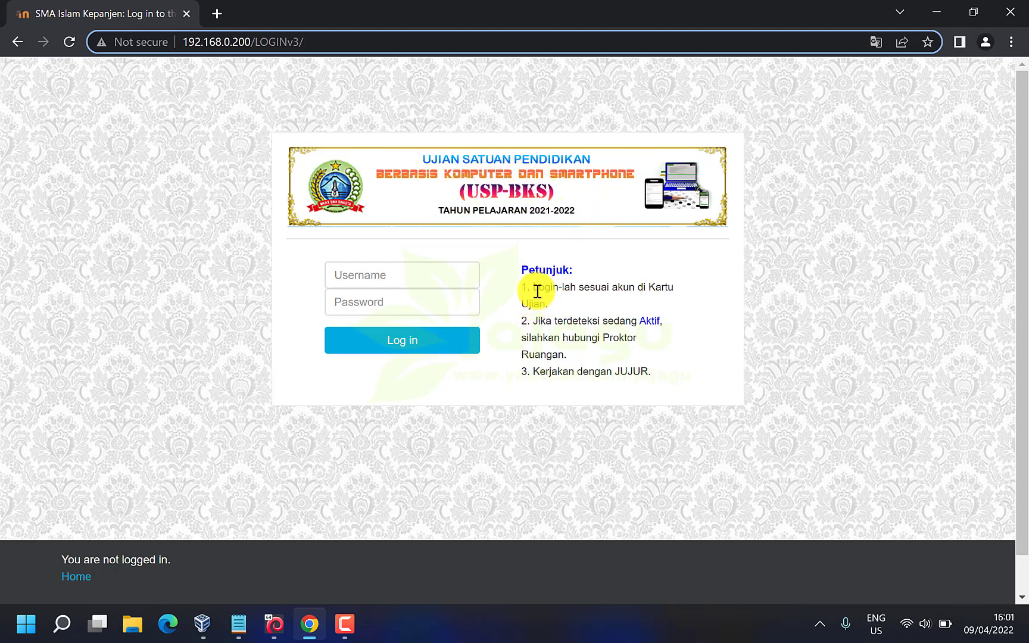
pyautogui.moveTo(550, 287); pyautogui.dragTo(647, 289)
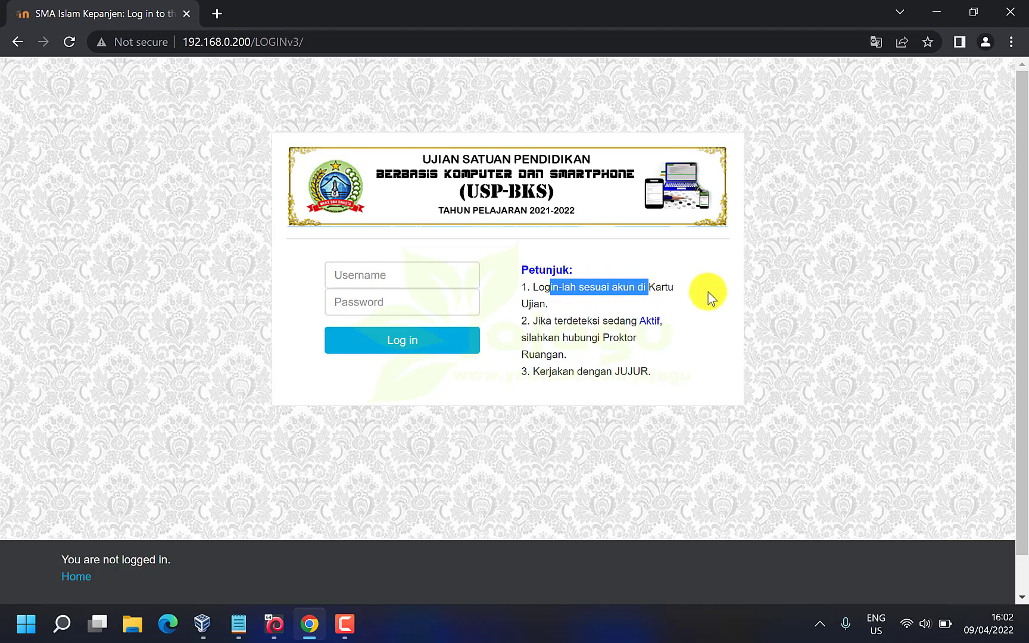
pyautogui.click(567, 278)
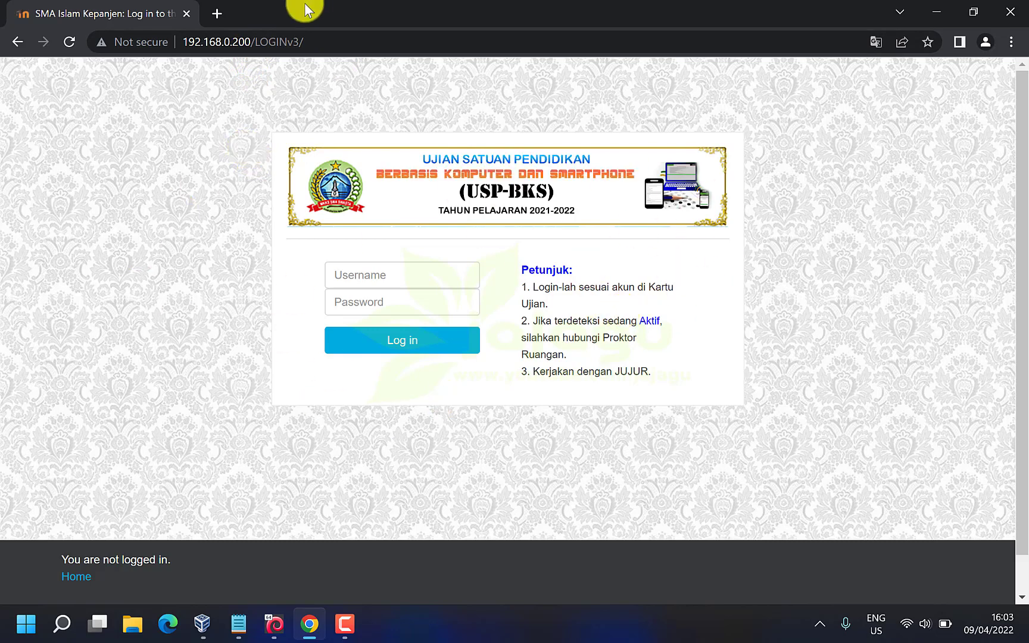
pyautogui.click(222, 14)
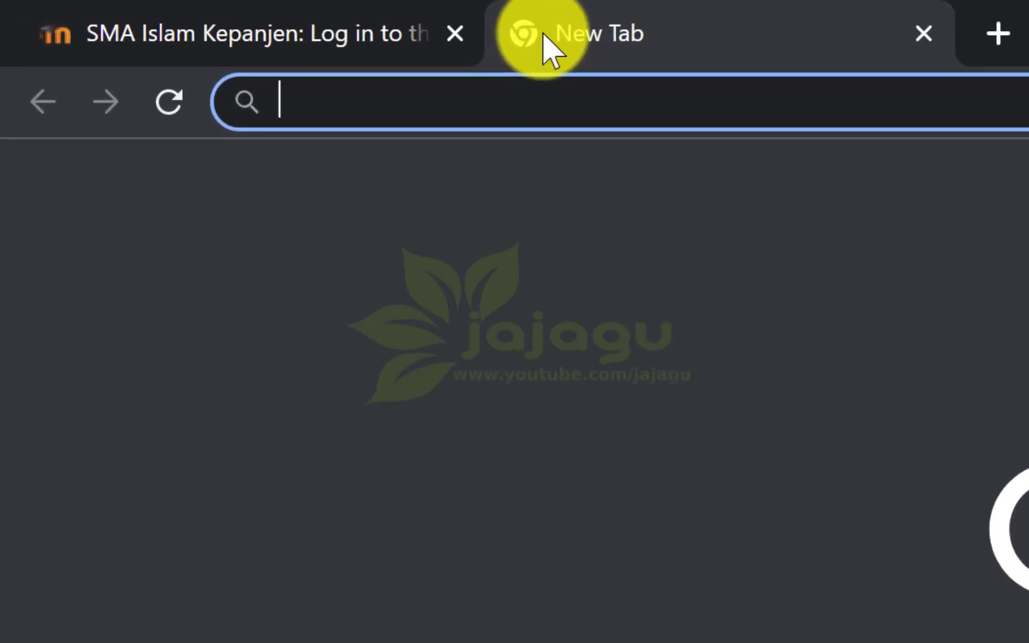
pyautogui.write('htt')
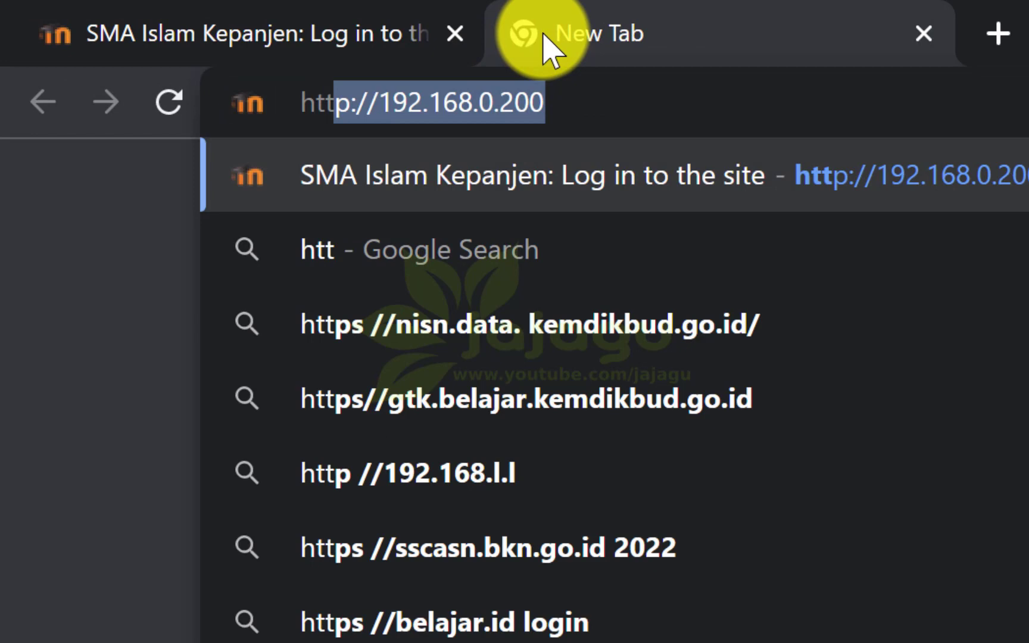
pyautogui.write('ps:')
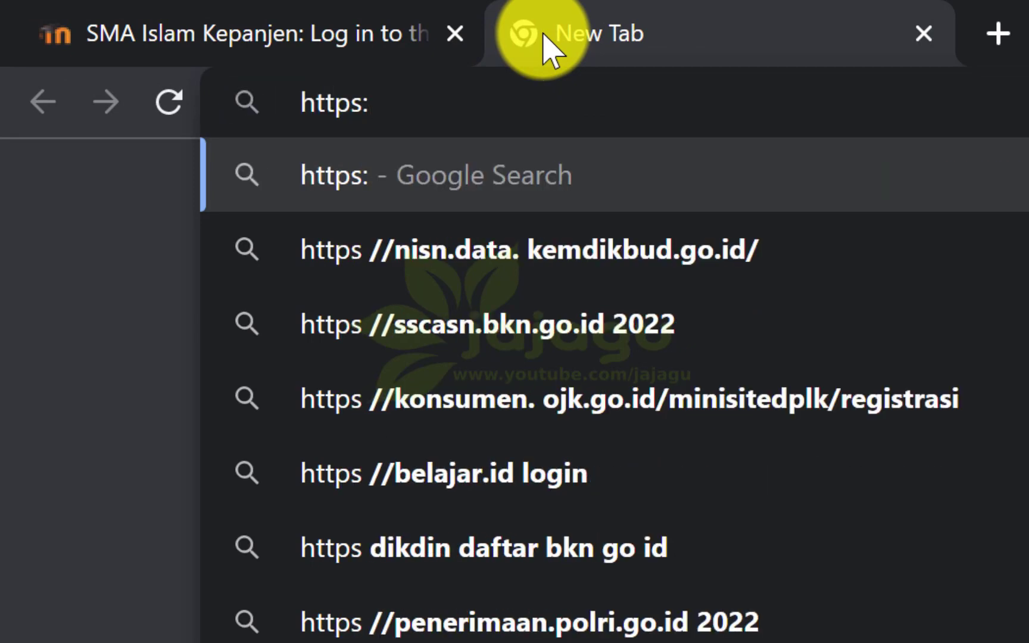
pyautogui.write('//1')
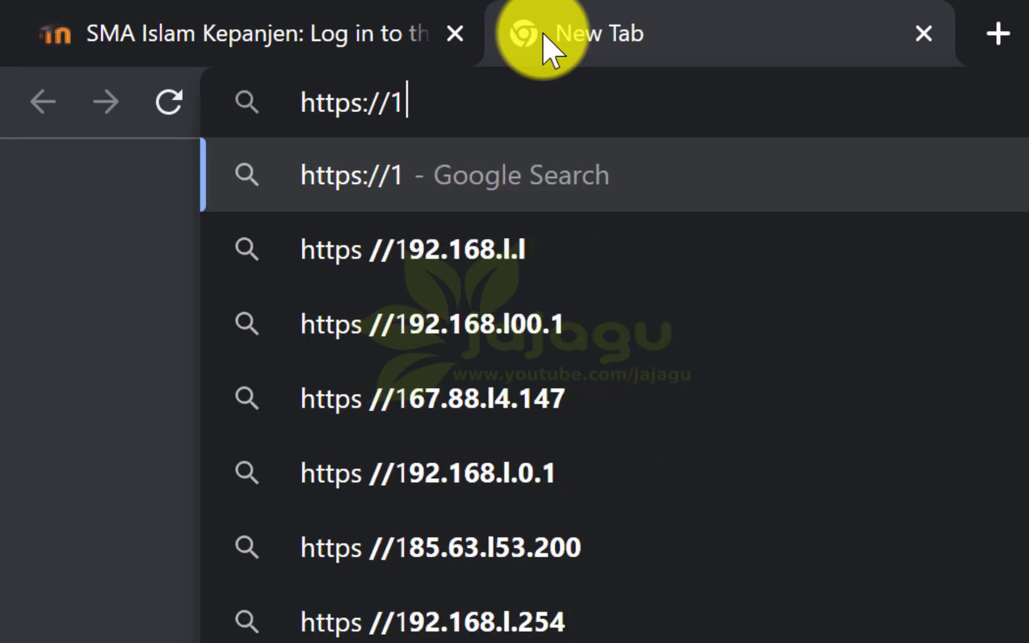
pyautogui.write('92.168')
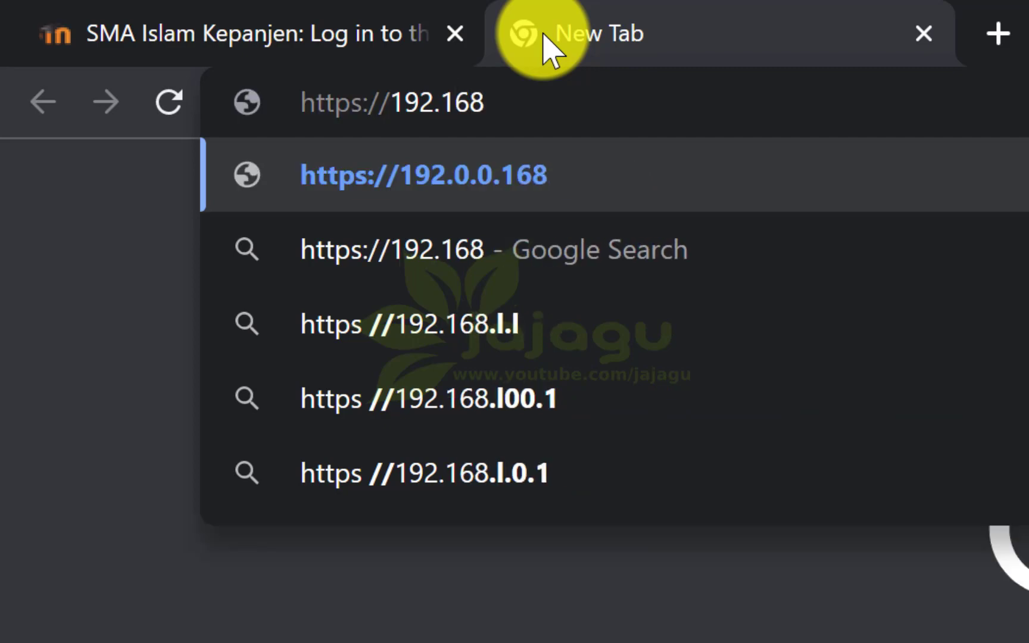
pyautogui.write('.0')
pyautogui.write('.0.')
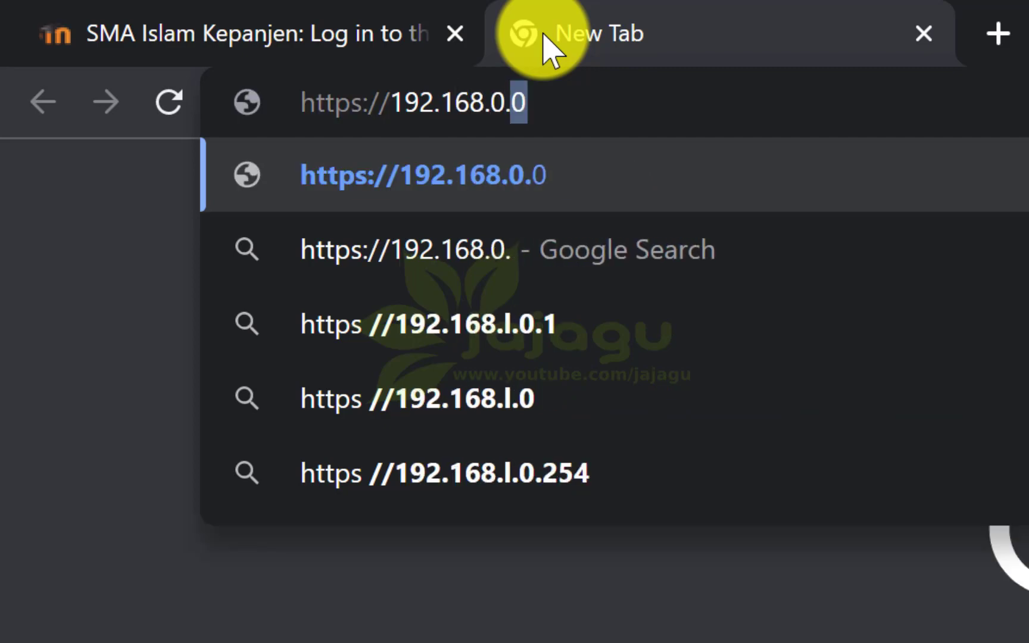
pyautogui.write('200:')
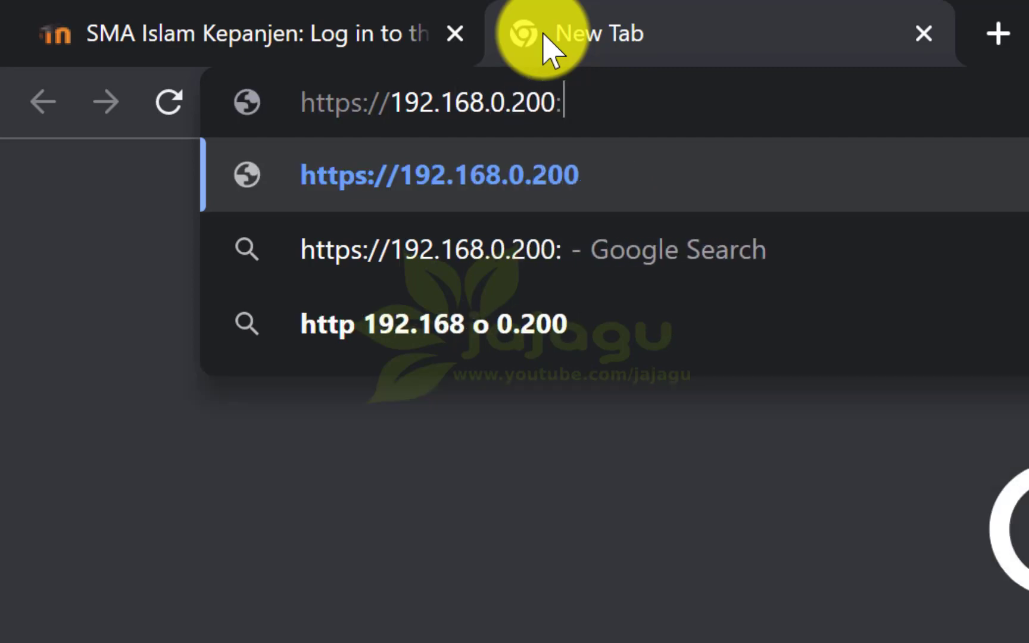
pyautogui.write('10000')
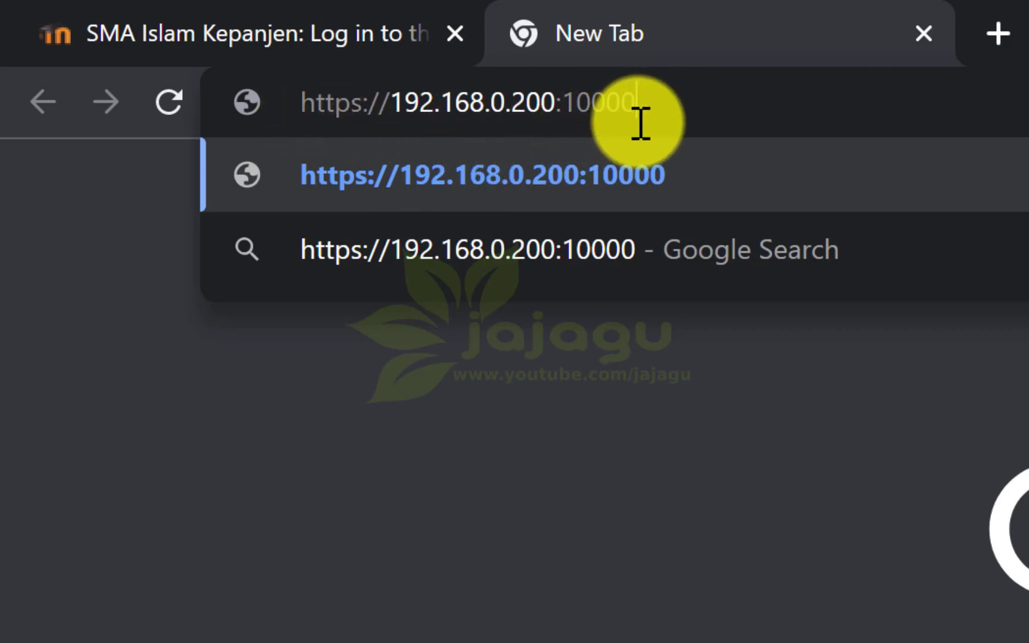
pyautogui.press('Return')
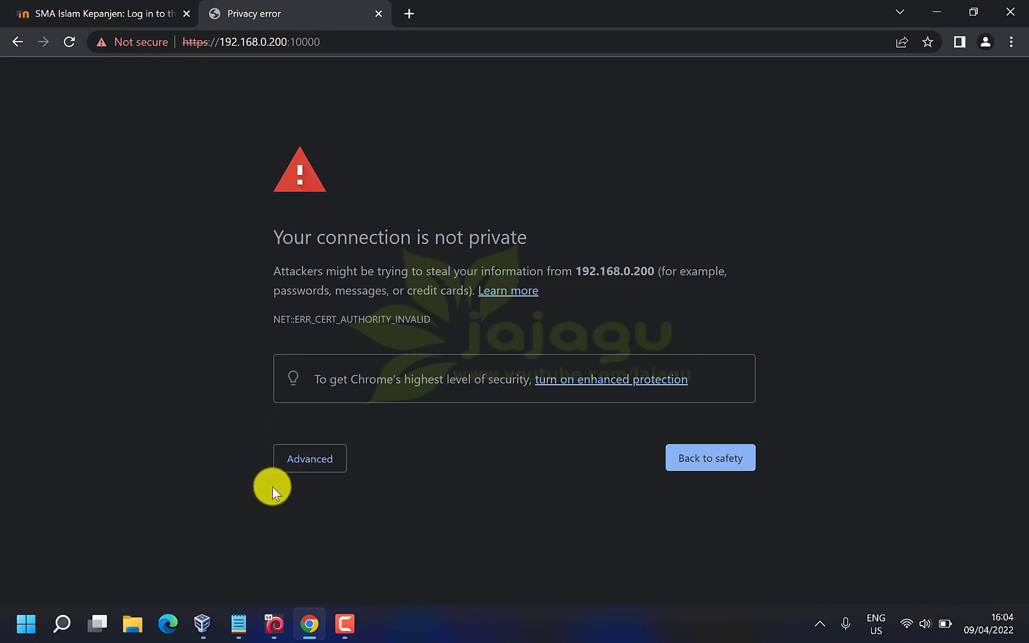
# Bypass the certificate warning and proceed to 192.168.0.200 (unsafe)
pyautogui.click(310, 463)
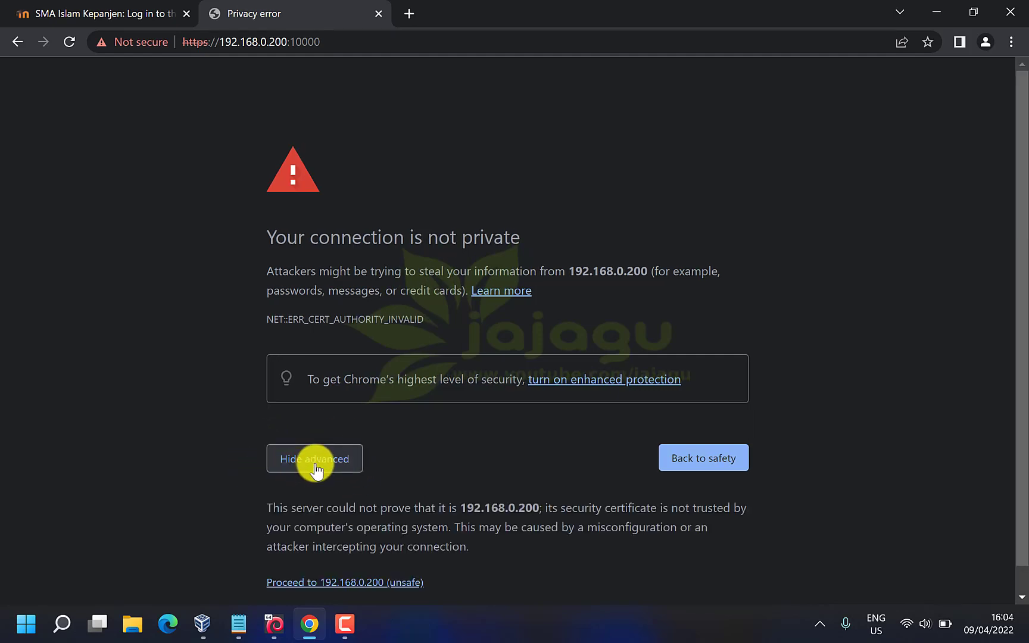
pyautogui.click(393, 583)
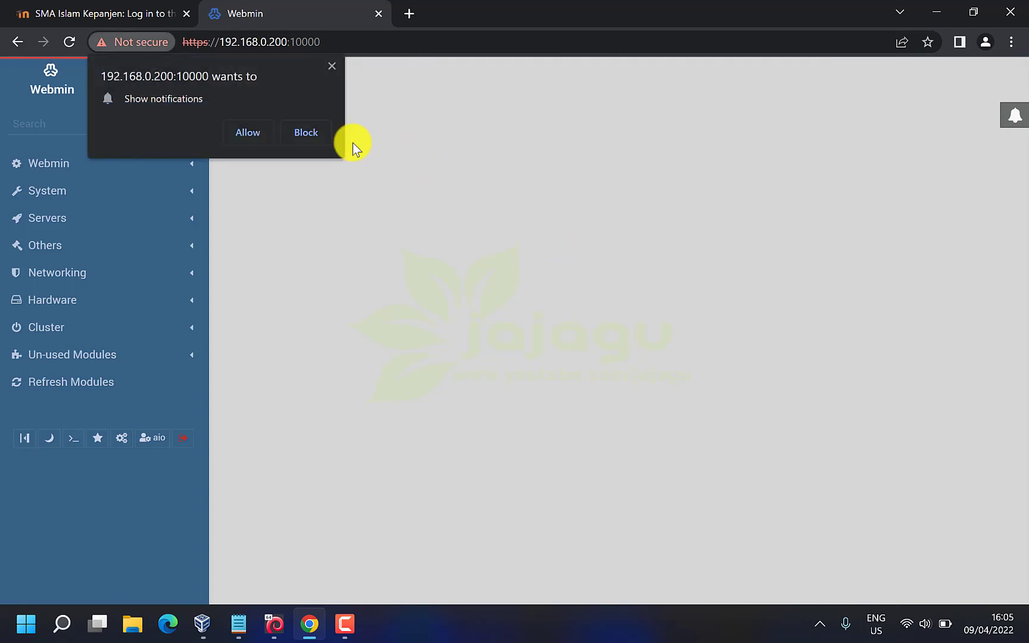
# Dismiss the notification prompt, review the dashboard, then return to the USP-BKS tab highlighting LOGINv3/
pyautogui.click(331, 65)
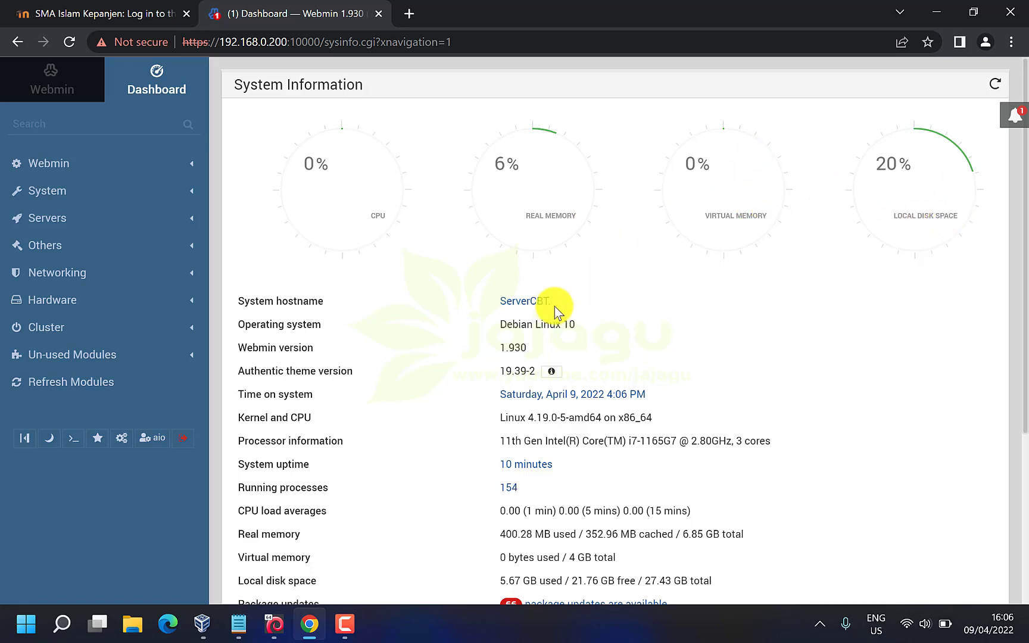
pyautogui.scroll(-1, 442, 379)
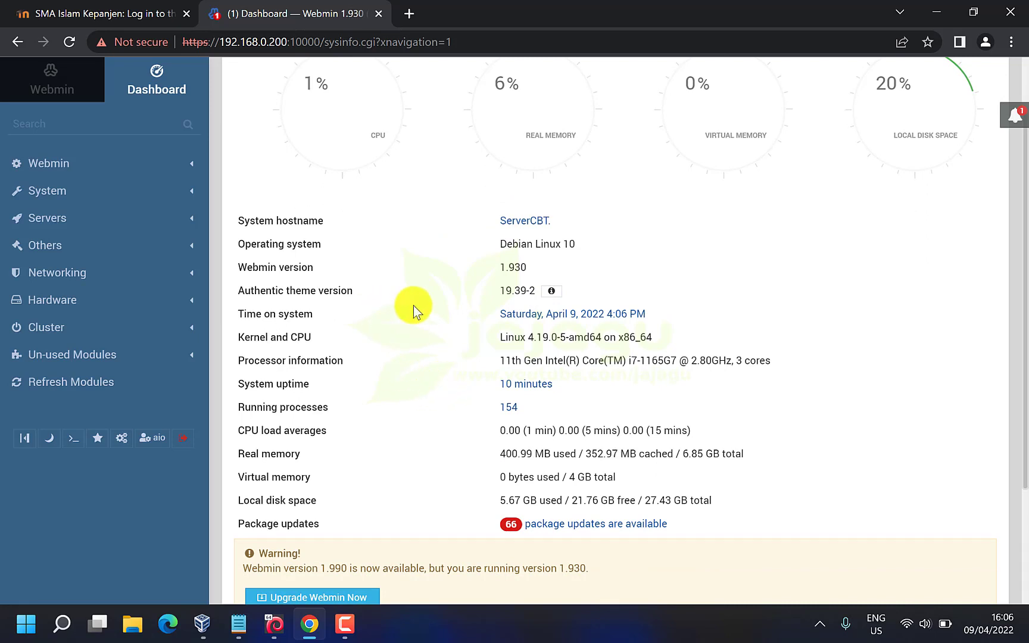
pyautogui.scroll(1, 413, 306)
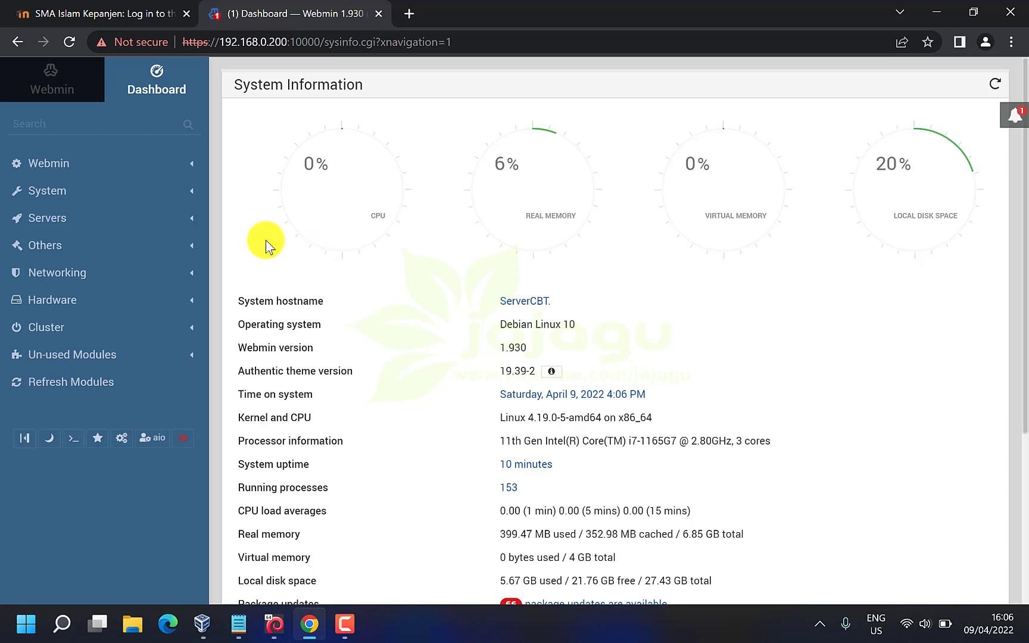
pyautogui.click(59, 12)
pyautogui.moveTo(256, 42); pyautogui.dragTo(305, 41)
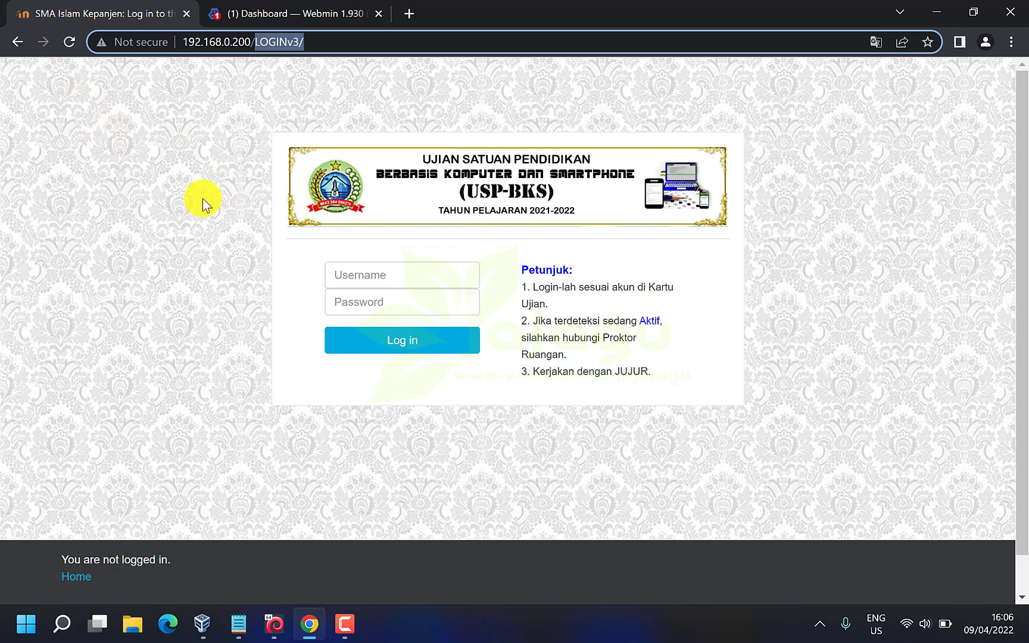
# Switch to the Webmin tab and open File Manager from the Others group
pyautogui.click(286, 12)
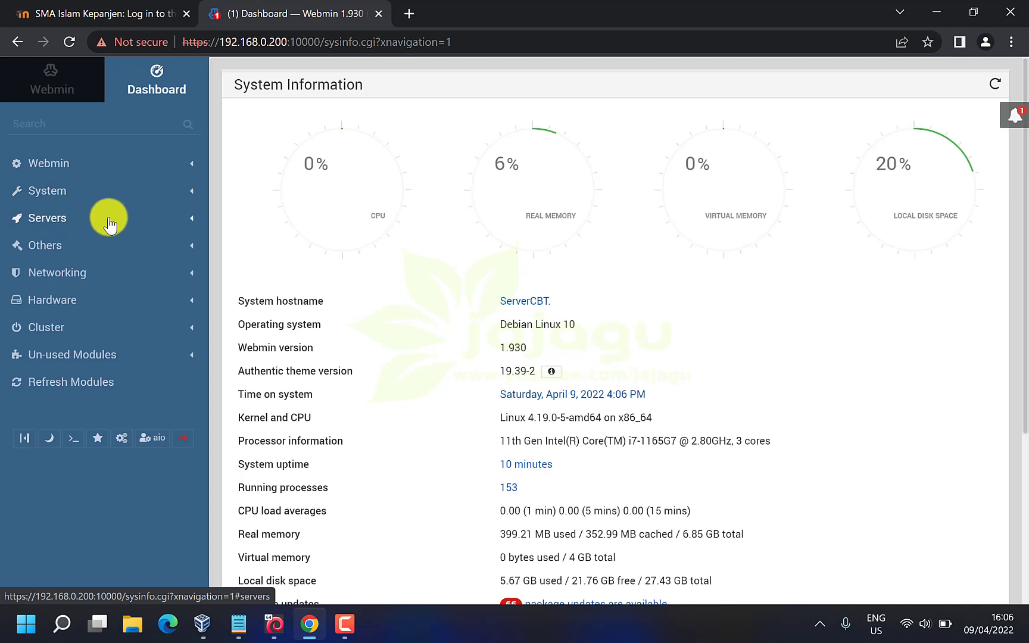
pyautogui.click(77, 256)
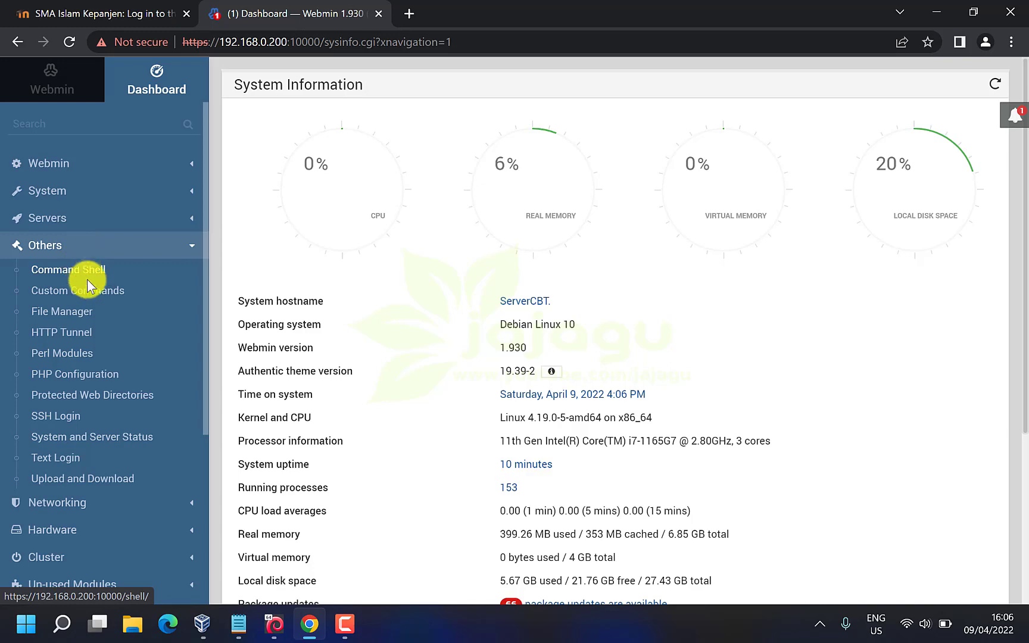
pyautogui.click(83, 311)
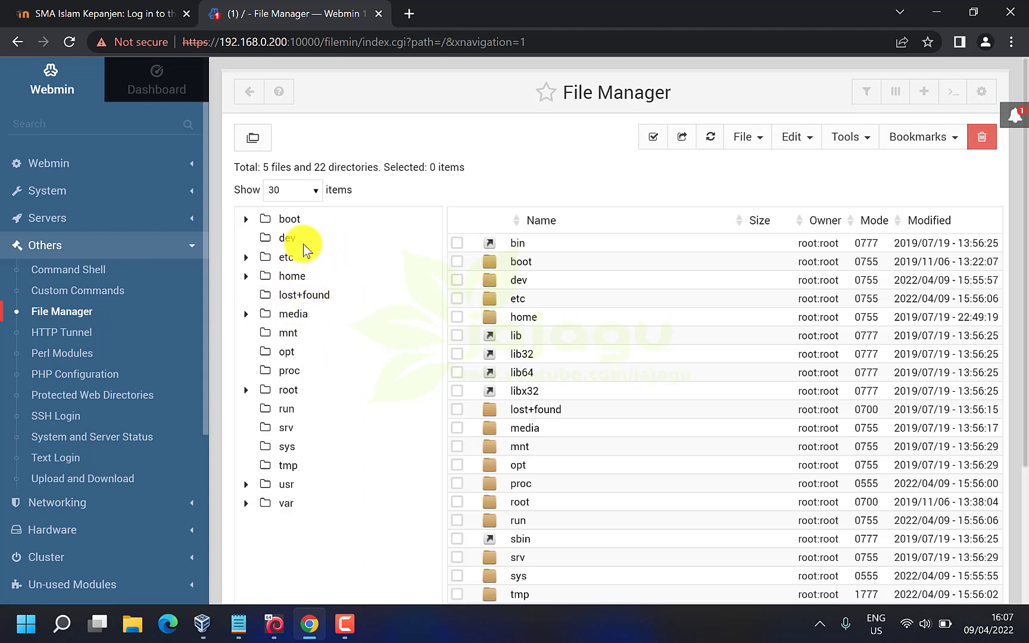
# Browse through home, ujian, www and moodle into the LOGINv3 folder
pyautogui.click(290, 282)
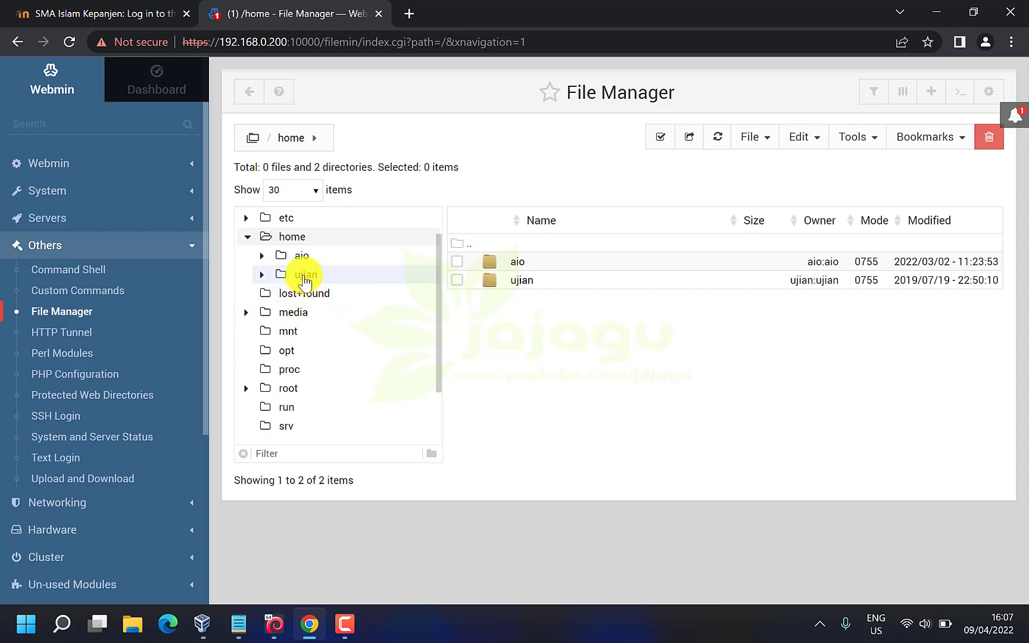
pyautogui.click(305, 277)
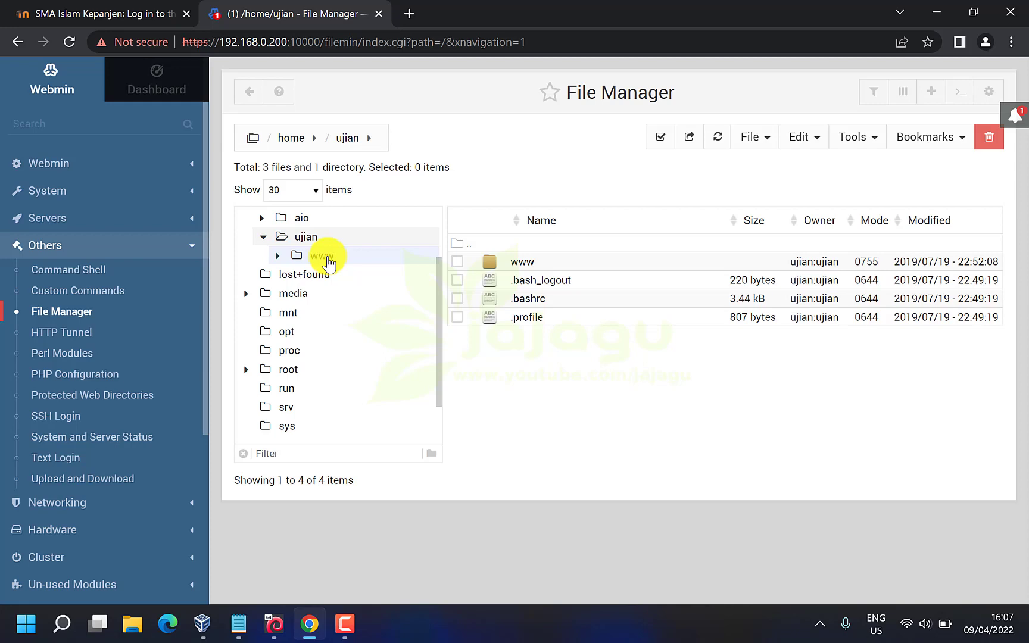
pyautogui.click(322, 256)
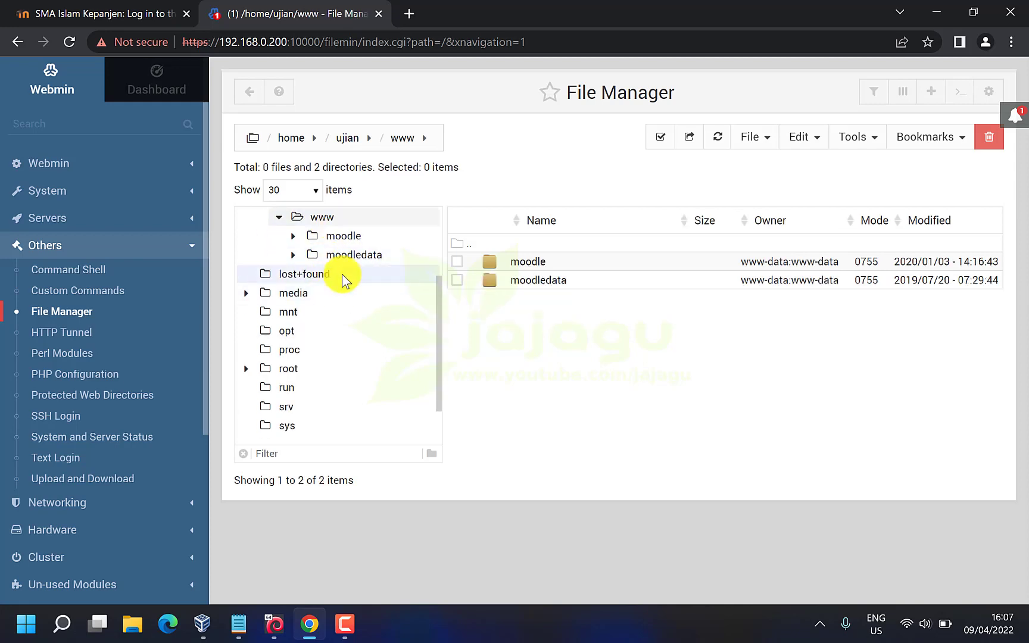
pyautogui.click(343, 240)
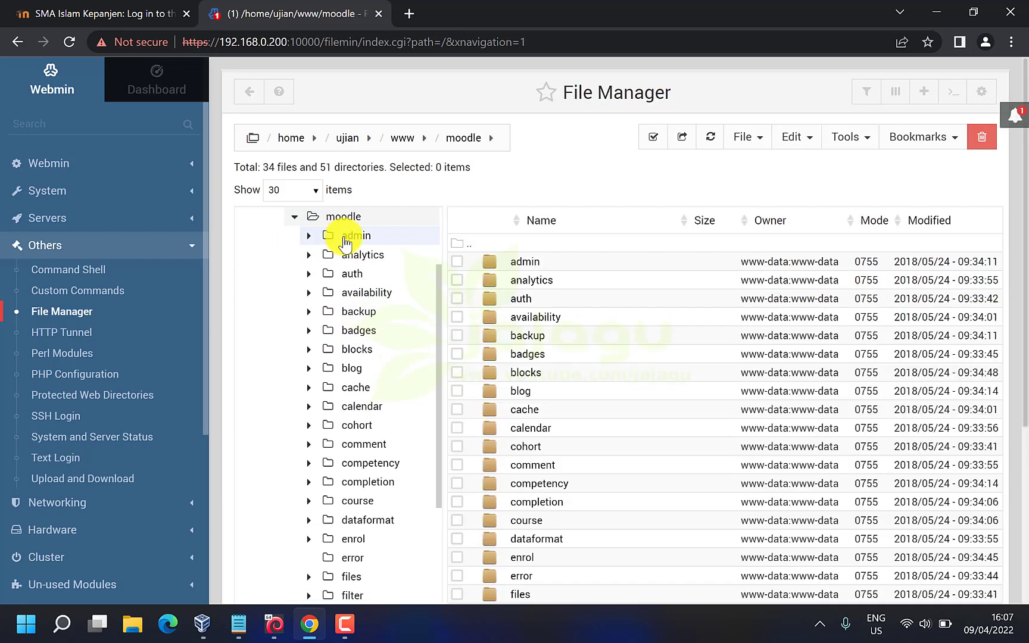
pyautogui.scroll(-10, 351, 303)
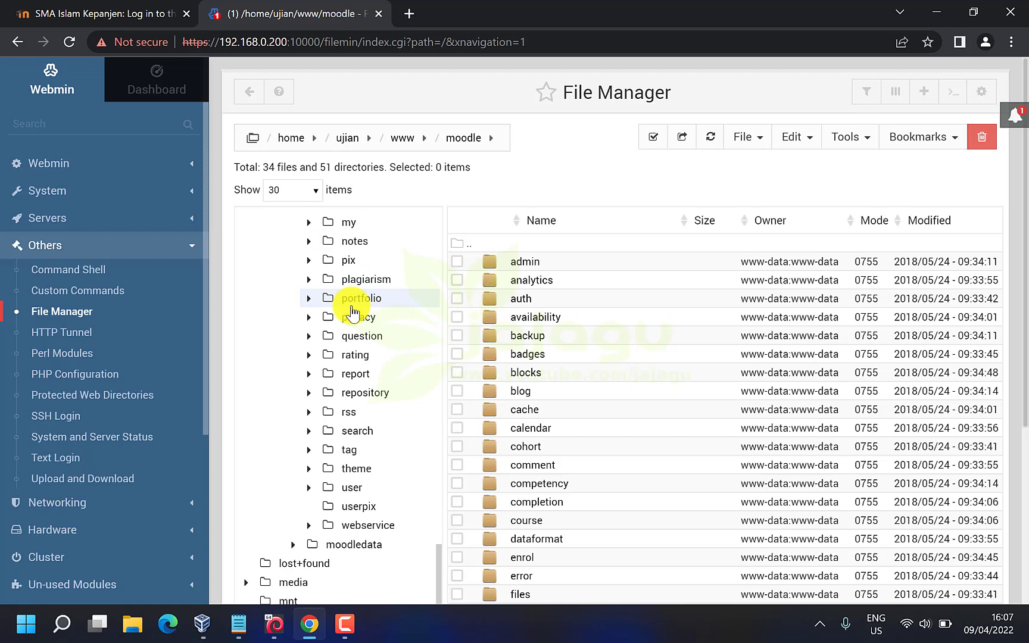
pyautogui.scroll(12, 351, 306)
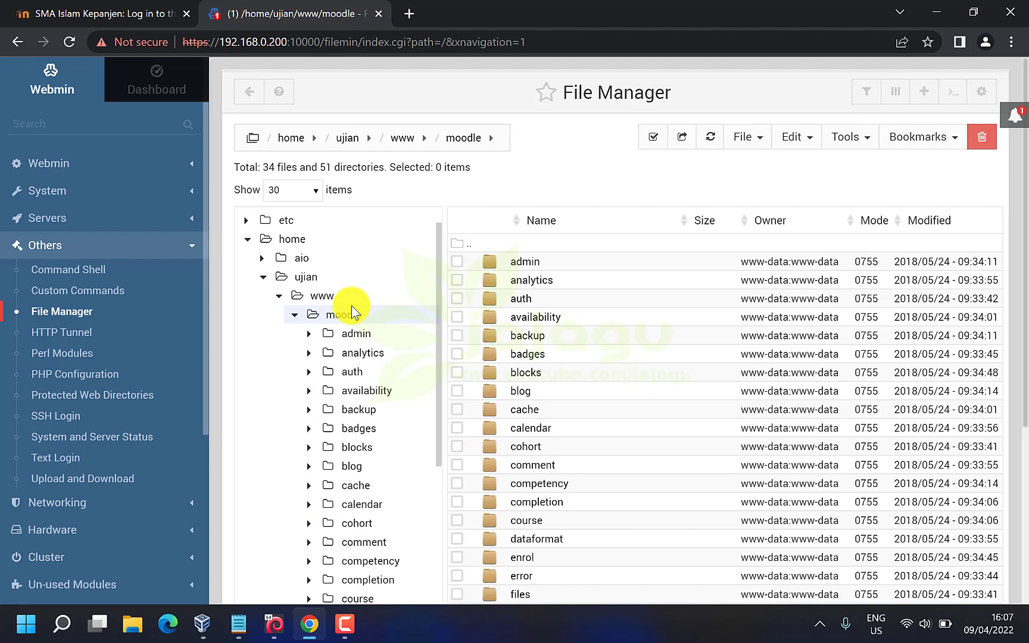
pyautogui.scroll(-5, 351, 306)
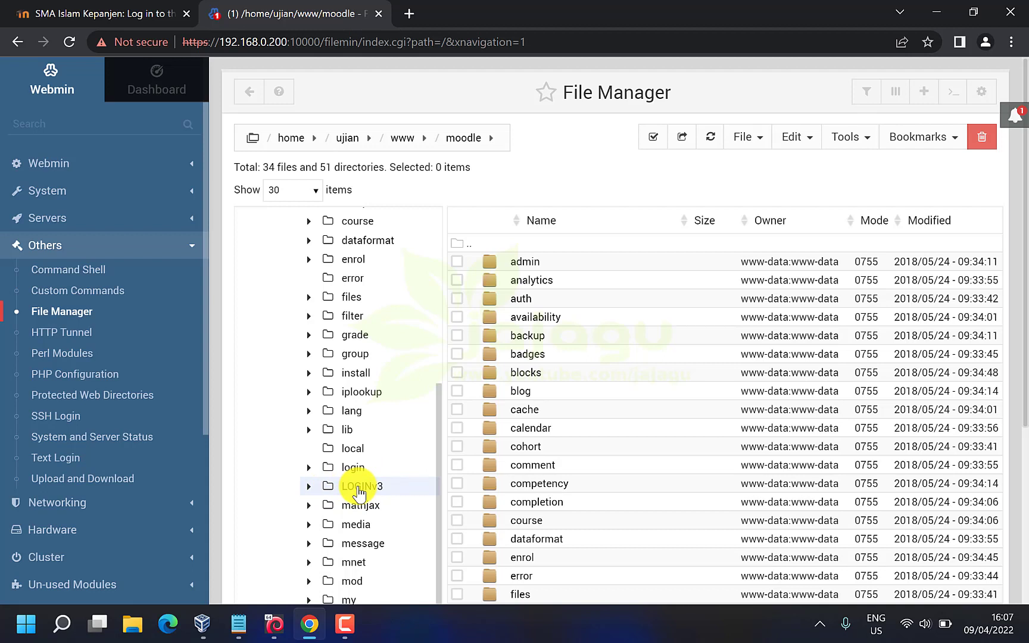
pyautogui.click(359, 490)
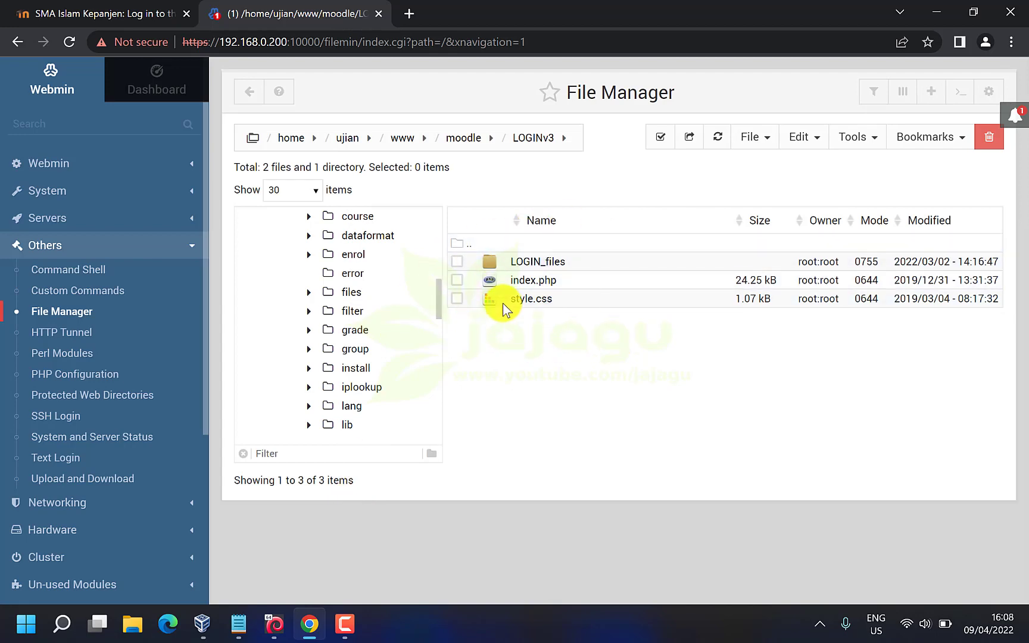
pyautogui.click(107, 8)
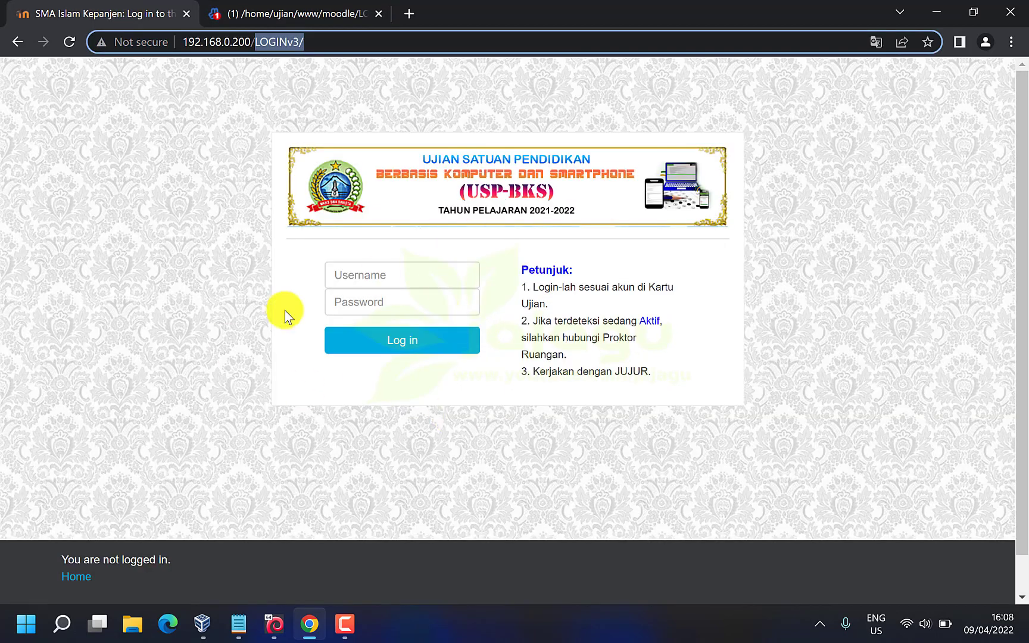
pyautogui.click(285, 11)
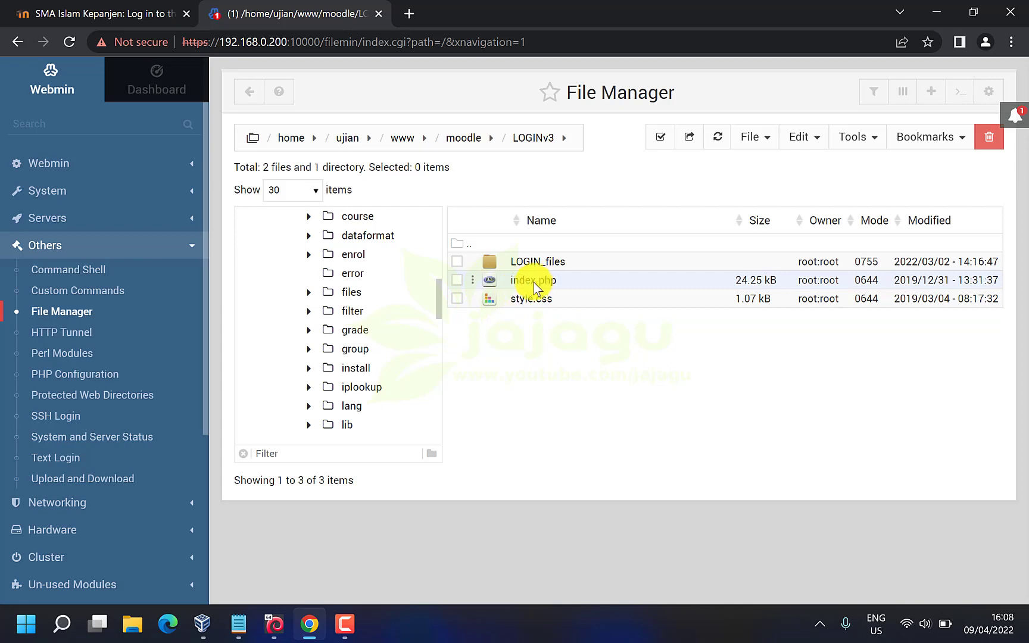
# Download index.php from LOGINv3 via its right-click menu and dismiss the download bar
pyautogui.click(457, 280)
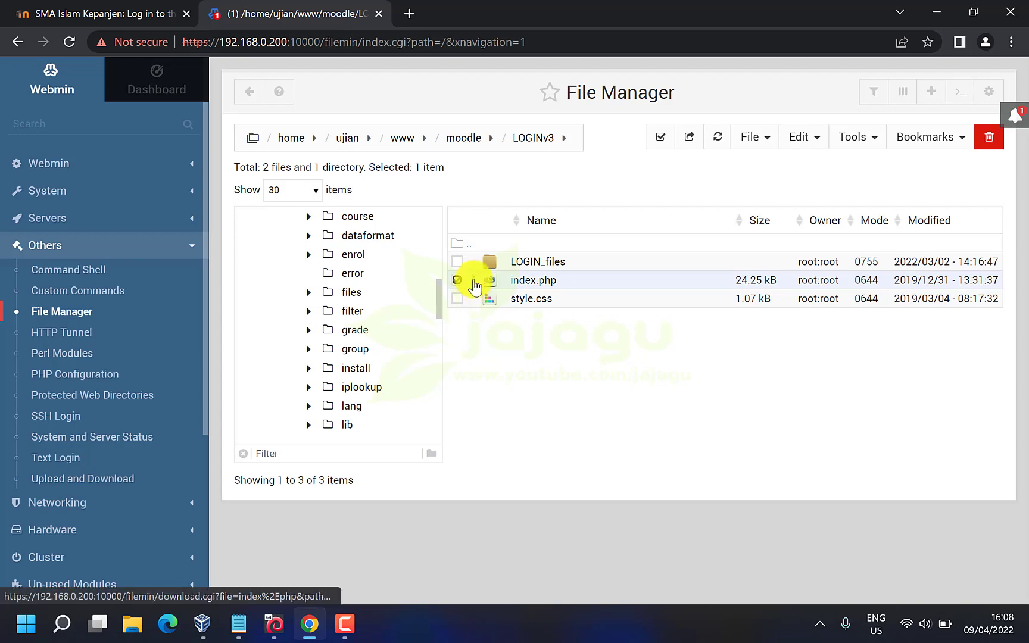
pyautogui.rightClick(475, 290)
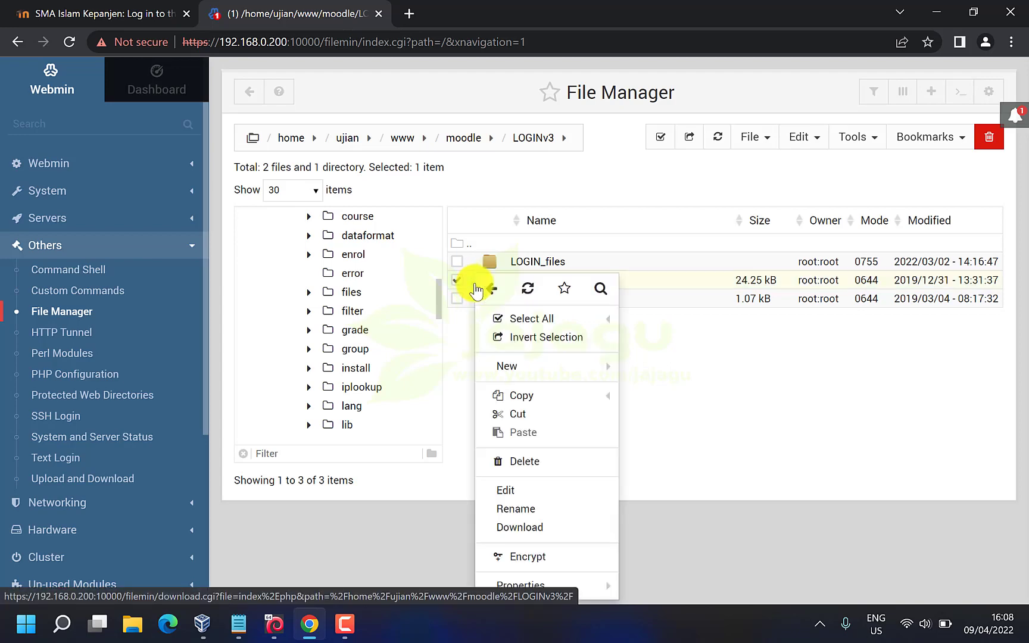
pyautogui.click(560, 529)
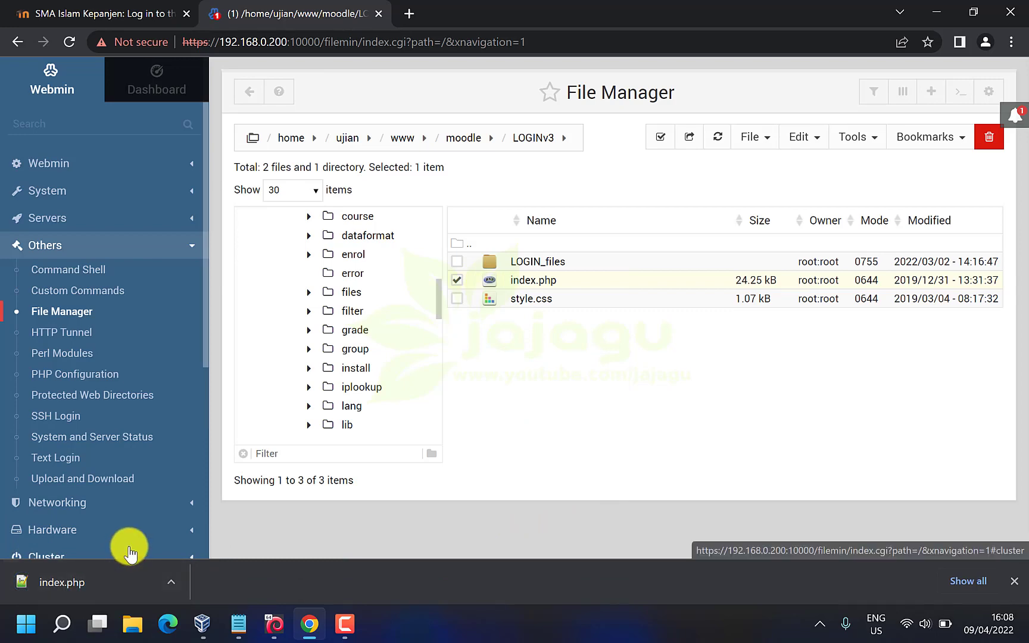
pyautogui.click(1013, 581)
# In File Explorer, open the downloaded index.php from the Downloads folder
pyautogui.click(131, 623)
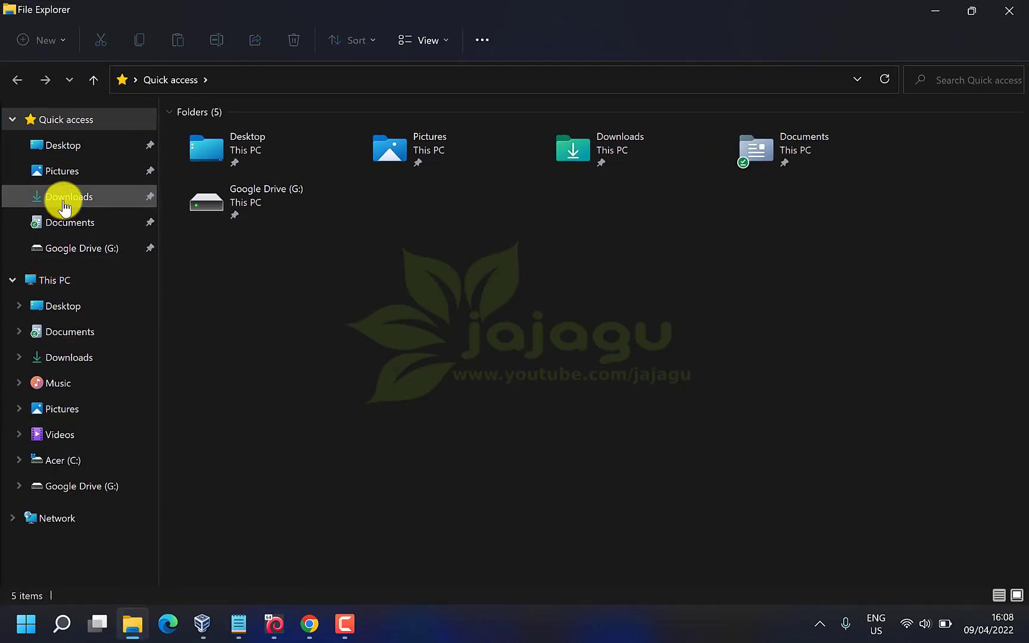
pyautogui.click(968, 12)
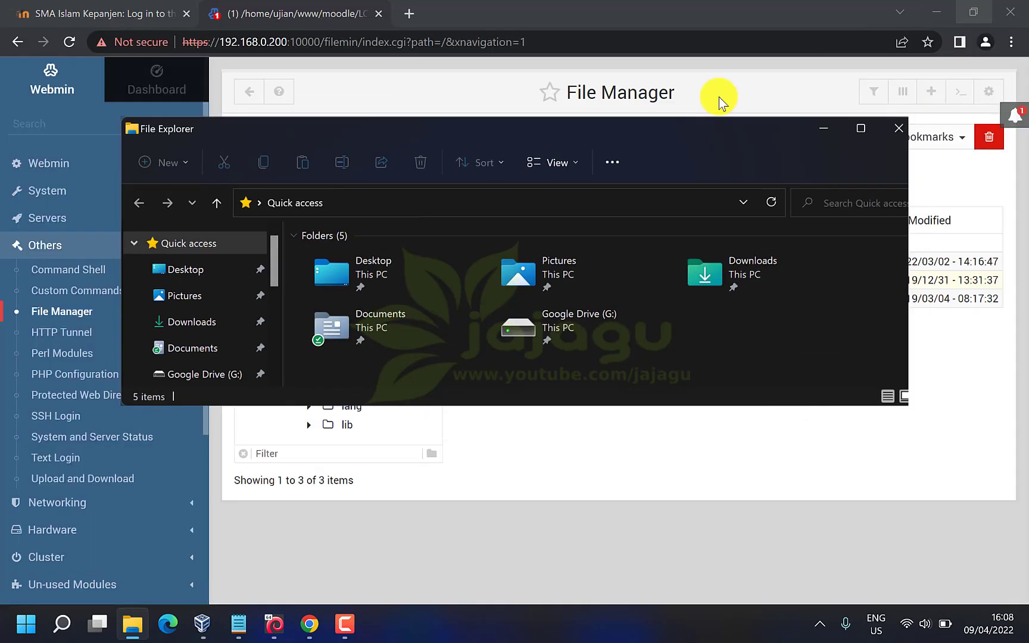
pyautogui.click(196, 320)
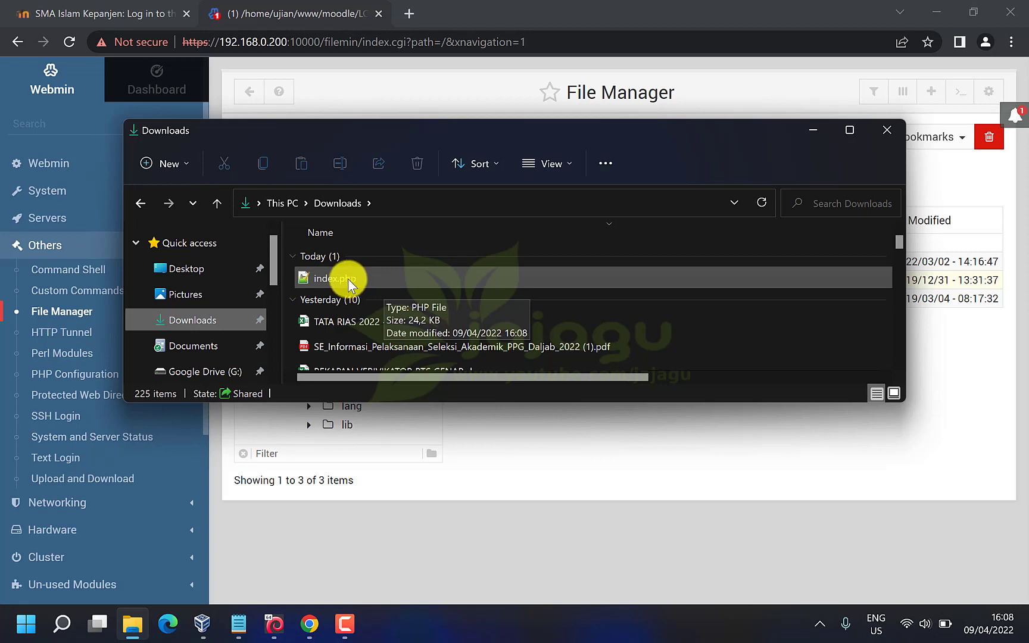
pyautogui.doubleClick(348, 279)
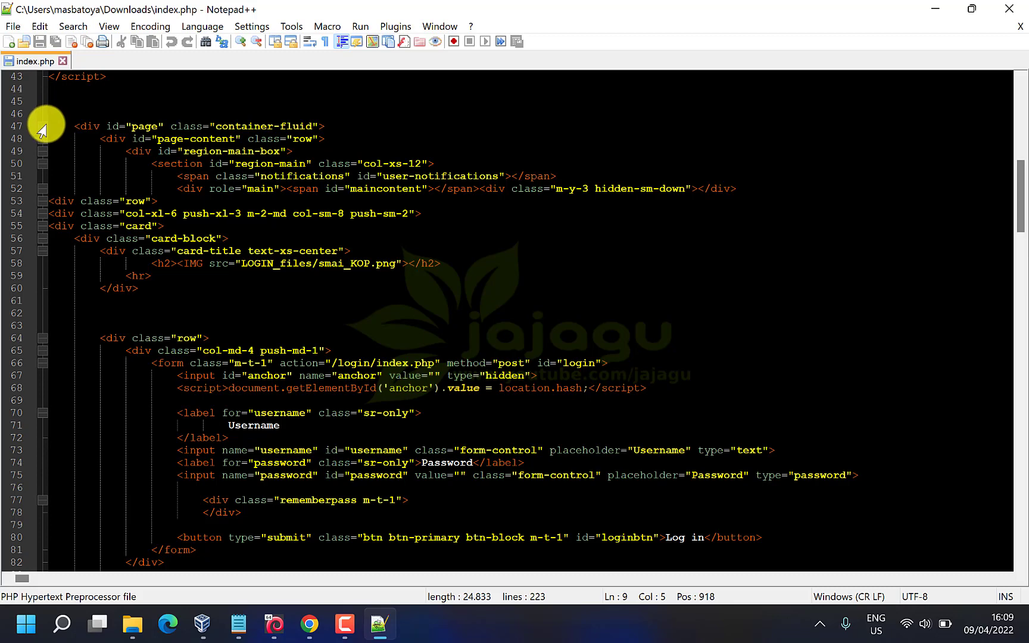
# Search the Start menu for 'no', cancel the search, and close Notepad++
pyautogui.click(25, 624)
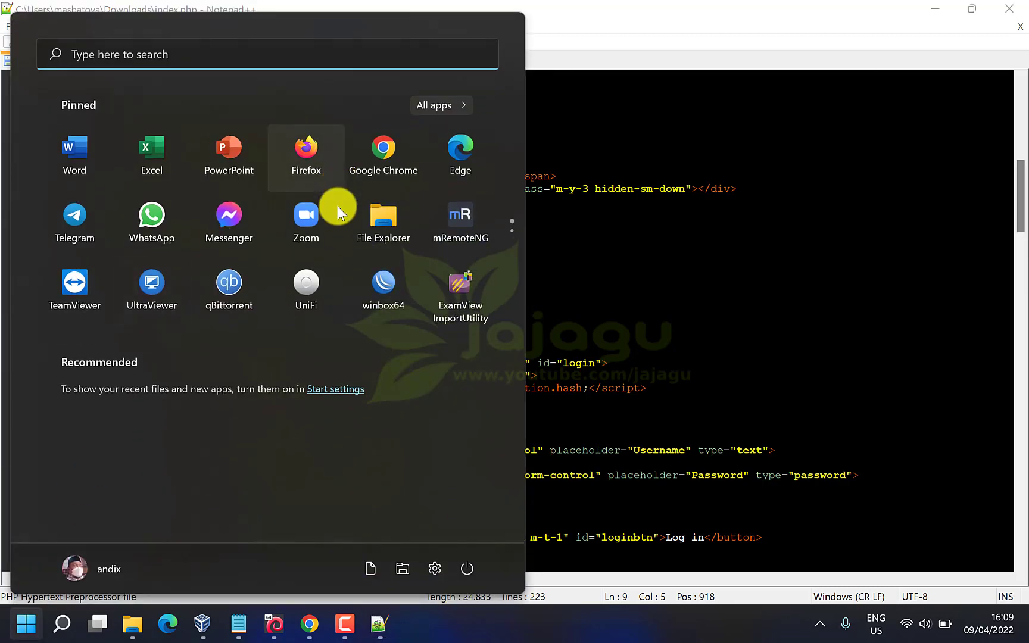
pyautogui.scroll(-2, 337, 212)
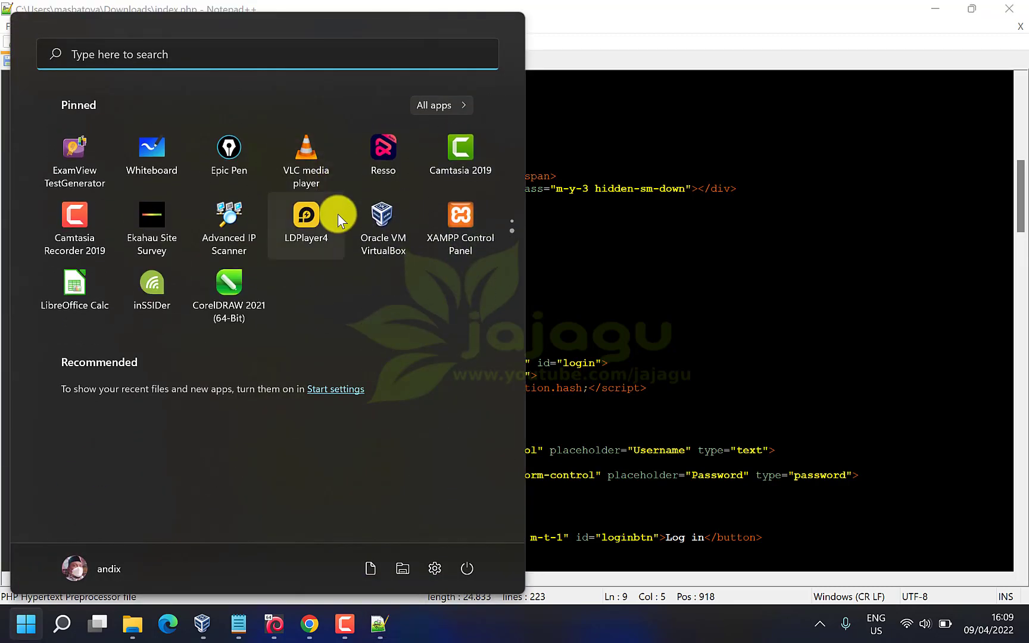
pyautogui.scroll(2, 337, 214)
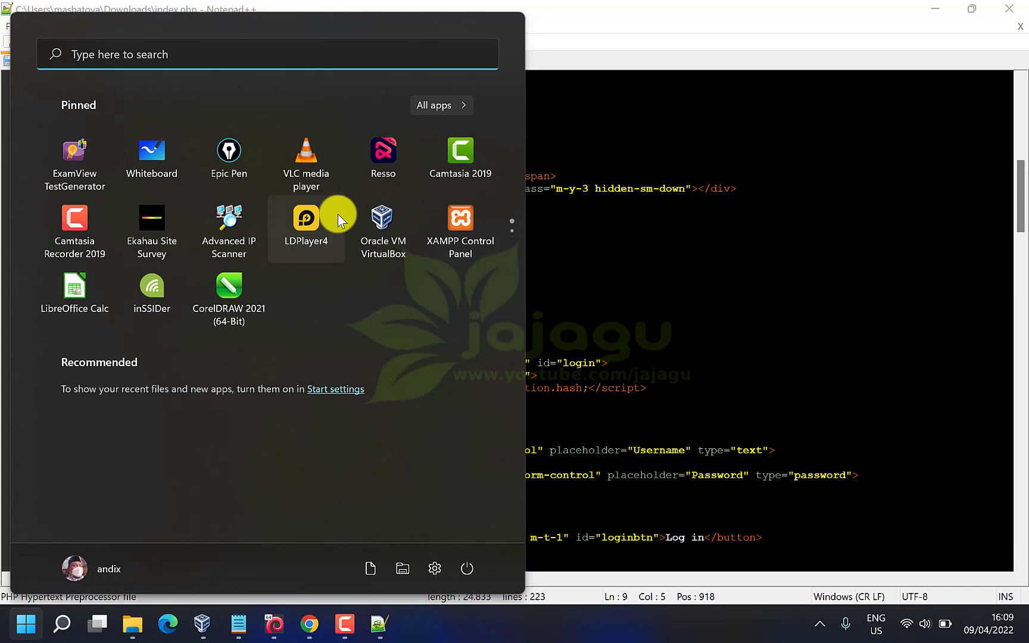
pyautogui.scroll(-2, 338, 214)
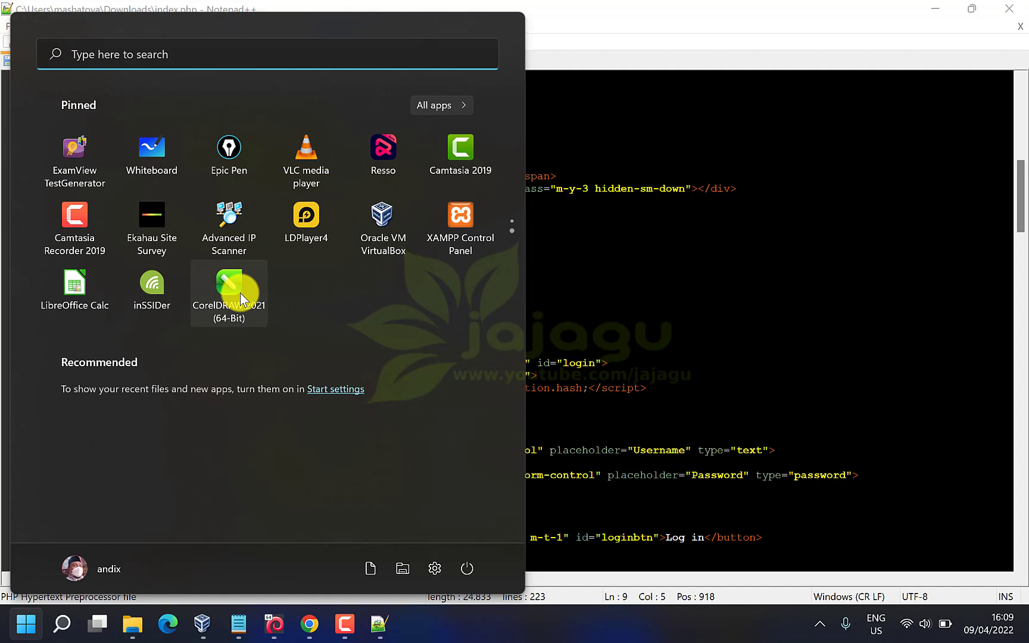
pyautogui.write('no')
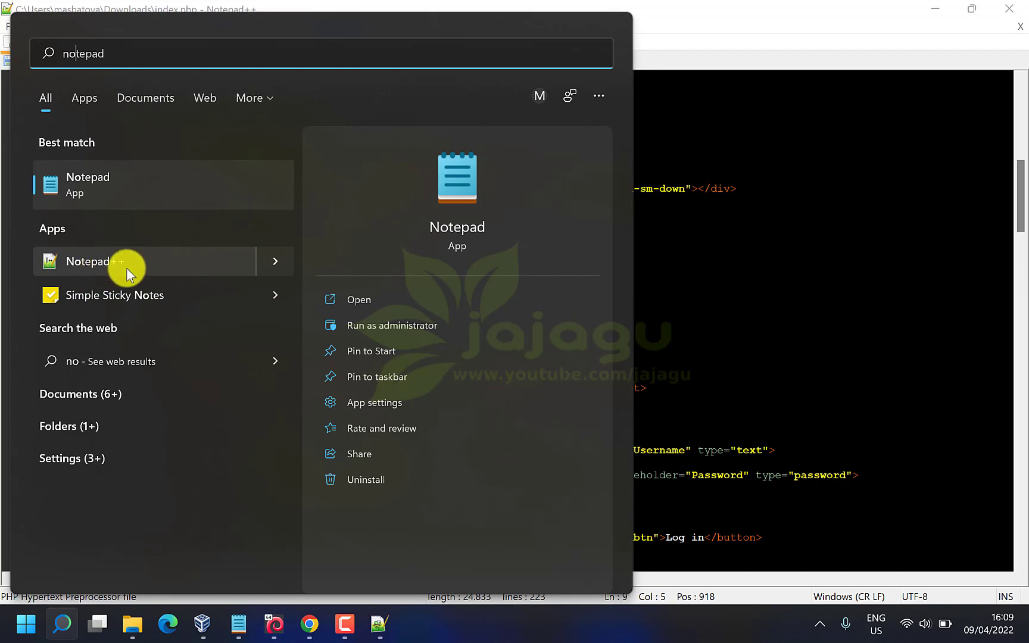
pyautogui.click(833, 59)
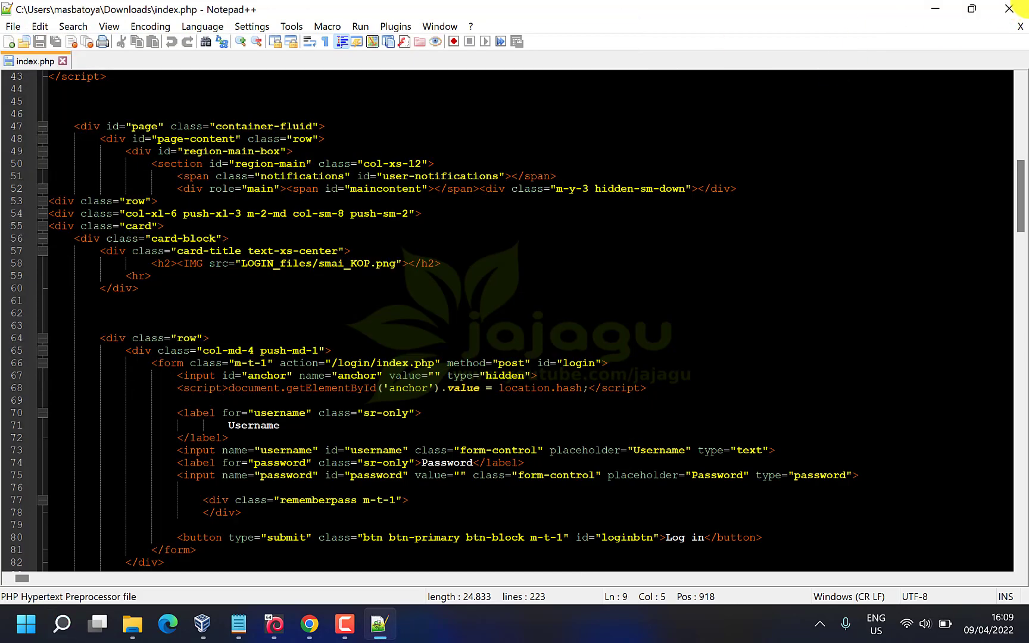
pyautogui.click(1018, 12)
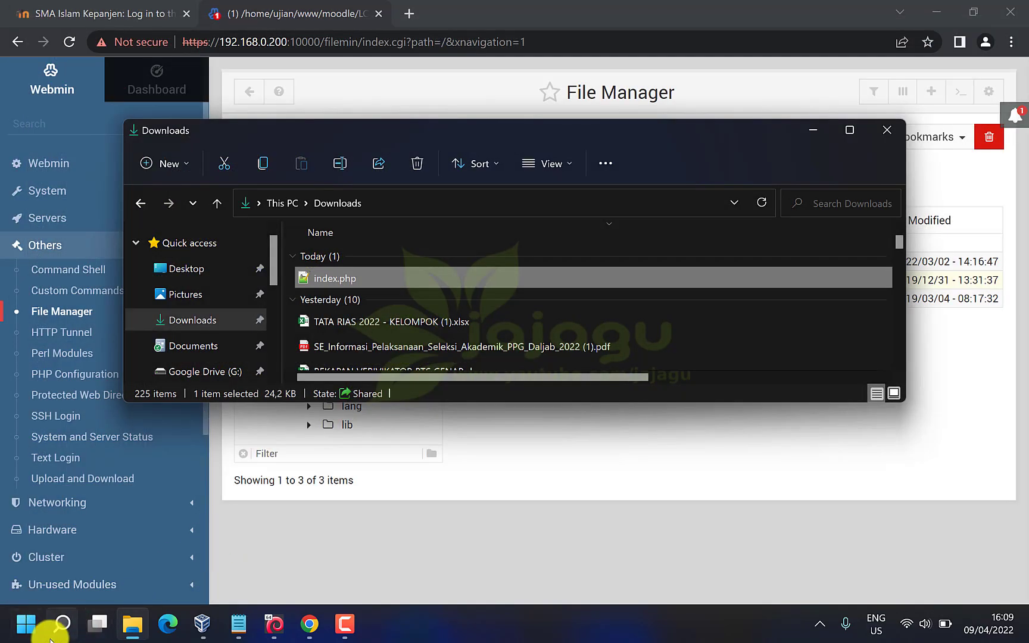
# Launch Notepad and try opening index.php from the Downloads folder
pyautogui.click(62, 632)
pyautogui.write('note')
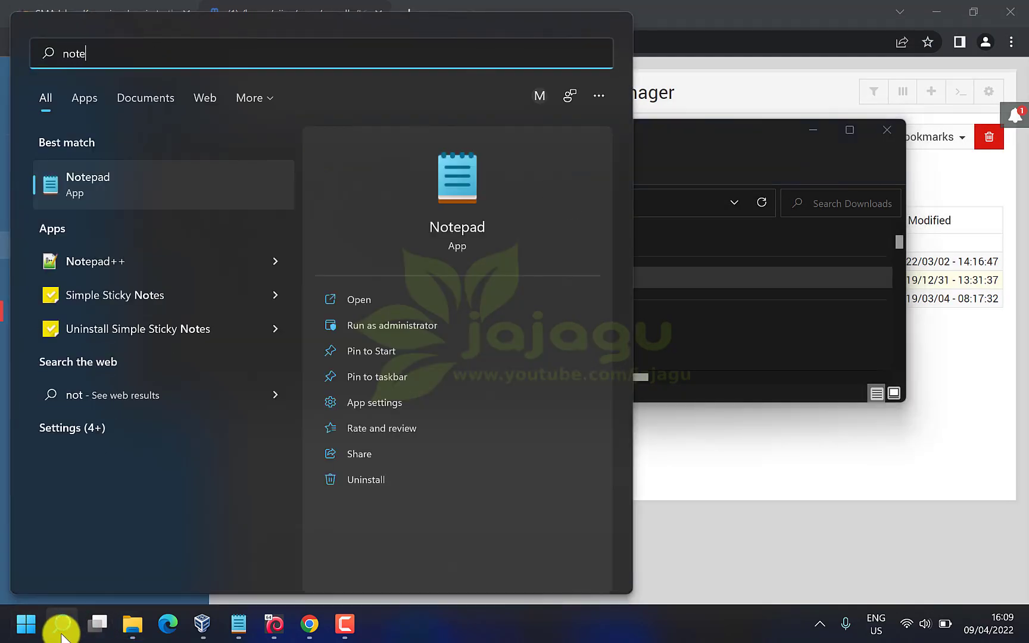
pyautogui.click(134, 188)
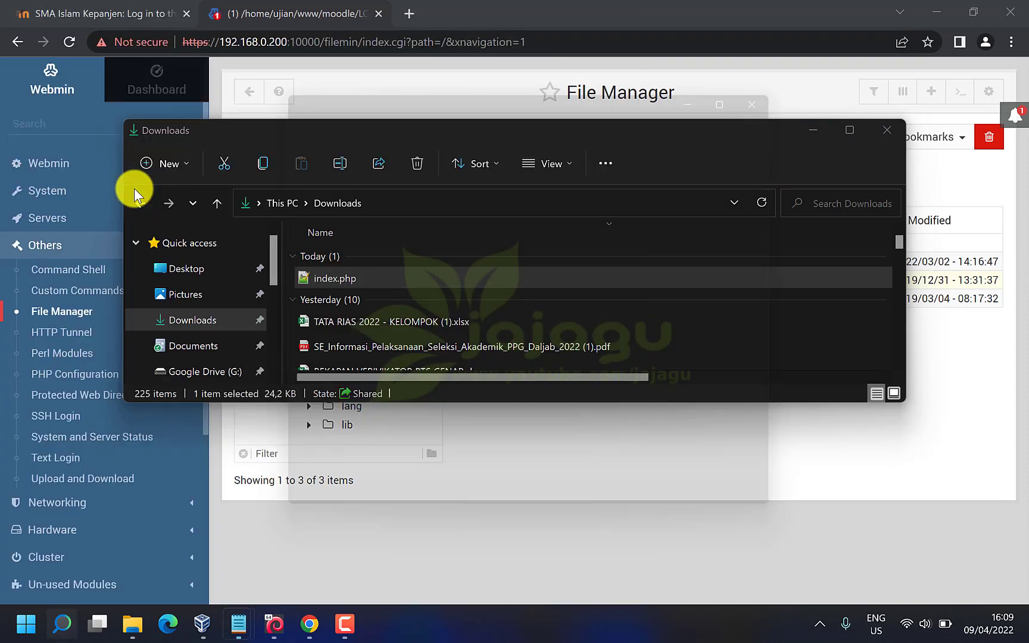
pyautogui.click(277, 110)
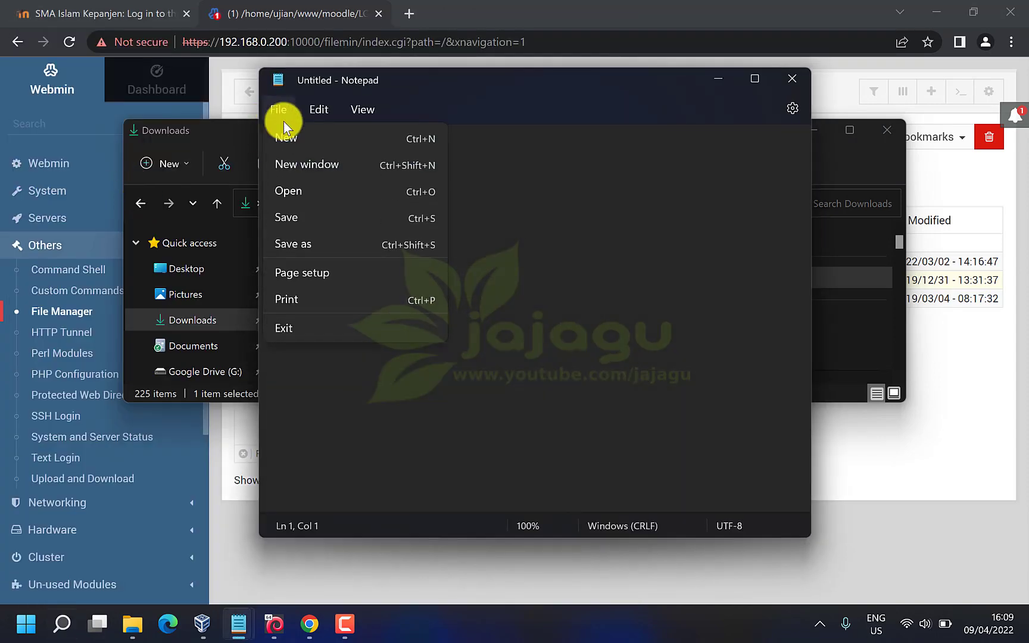
pyautogui.click(307, 190)
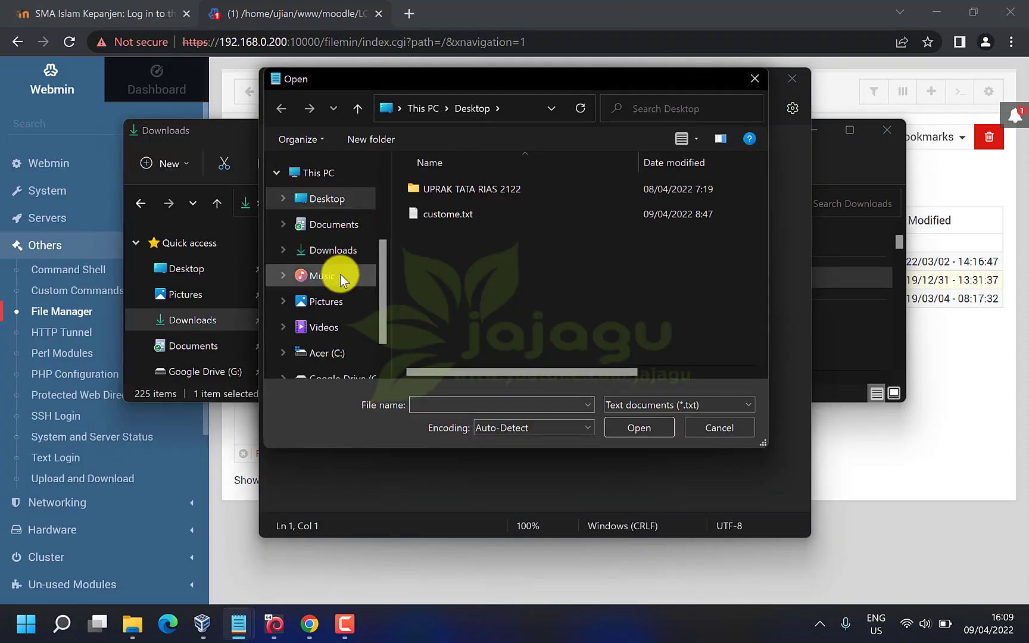
pyautogui.click(344, 251)
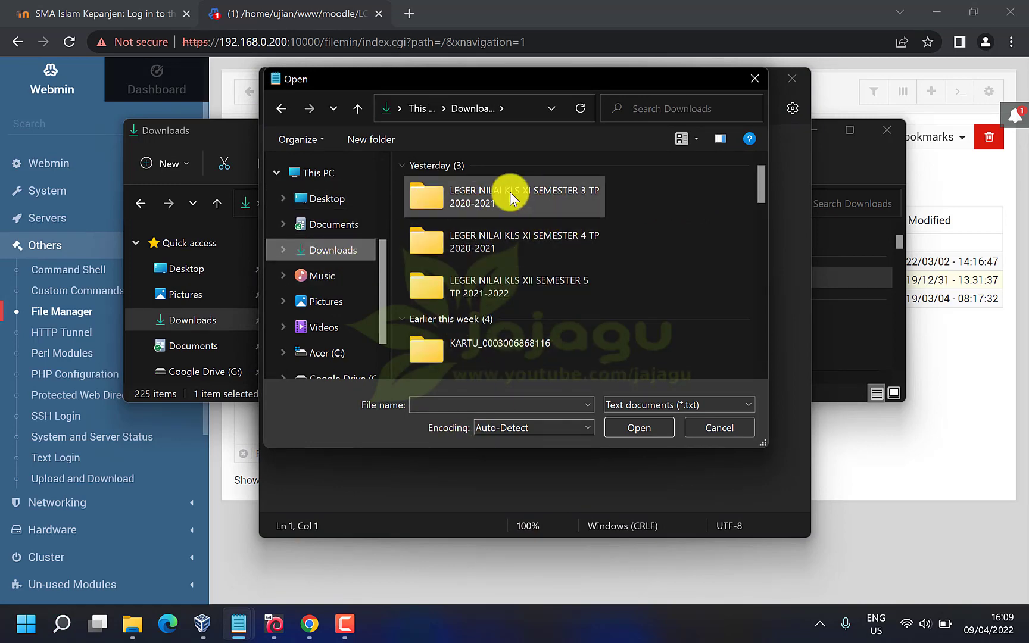
pyautogui.scroll(-5, 510, 193)
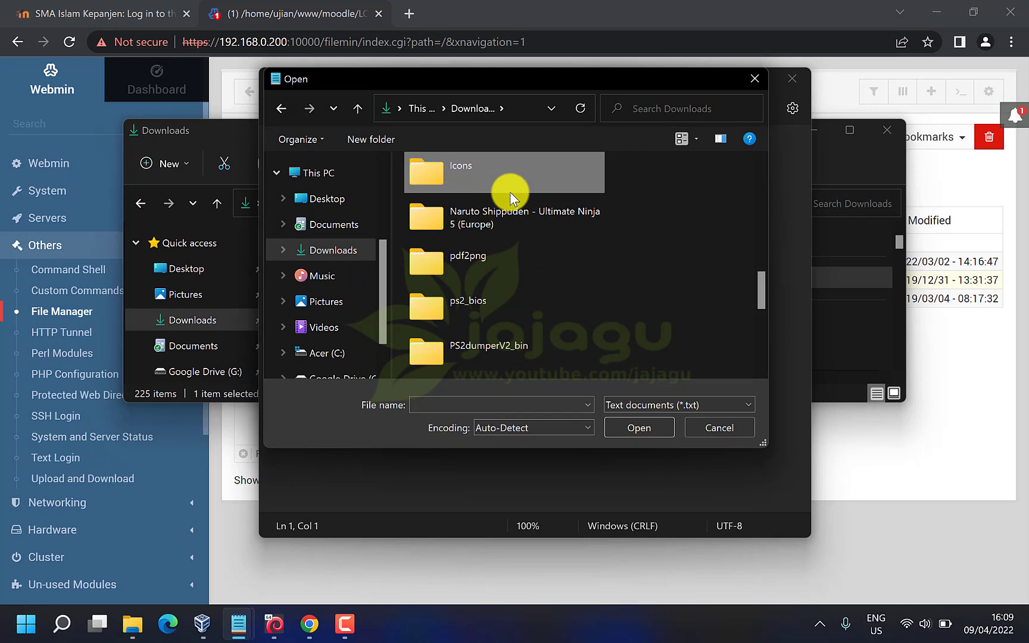
pyautogui.click(669, 108)
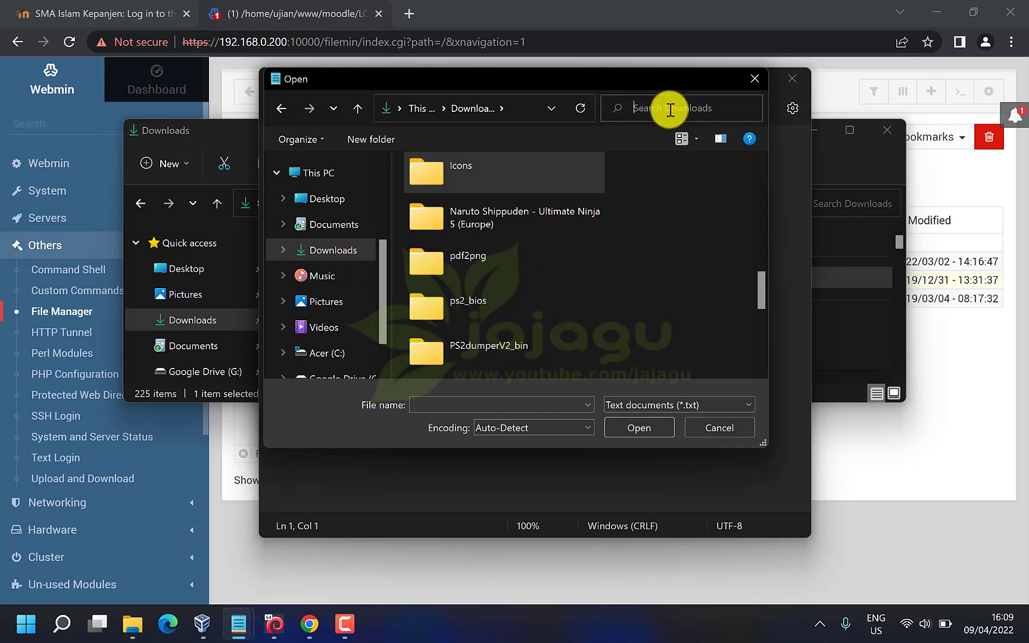
pyautogui.write('in')
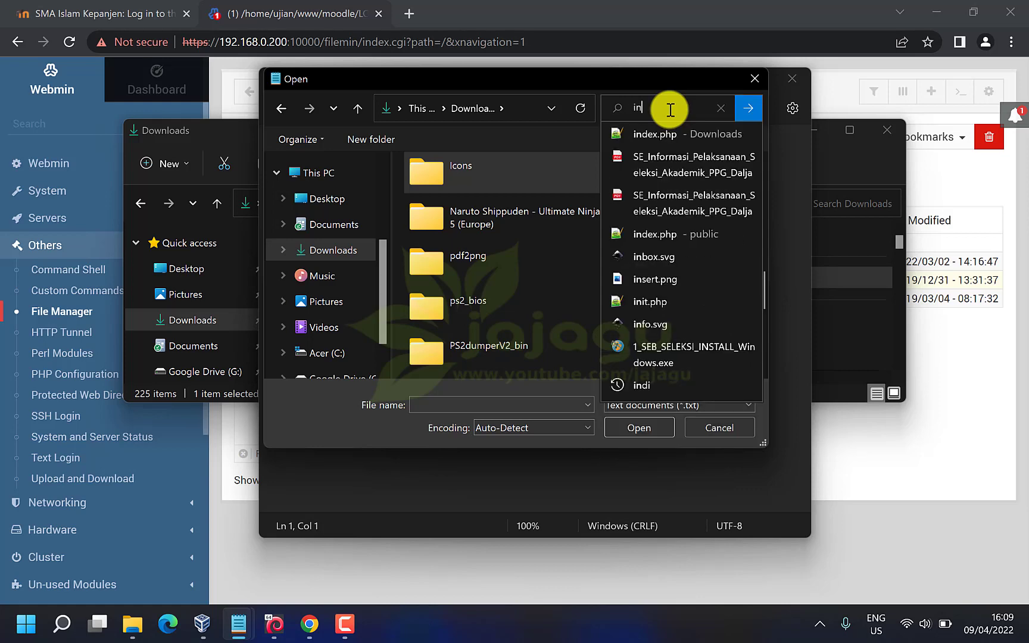
pyautogui.click(676, 132)
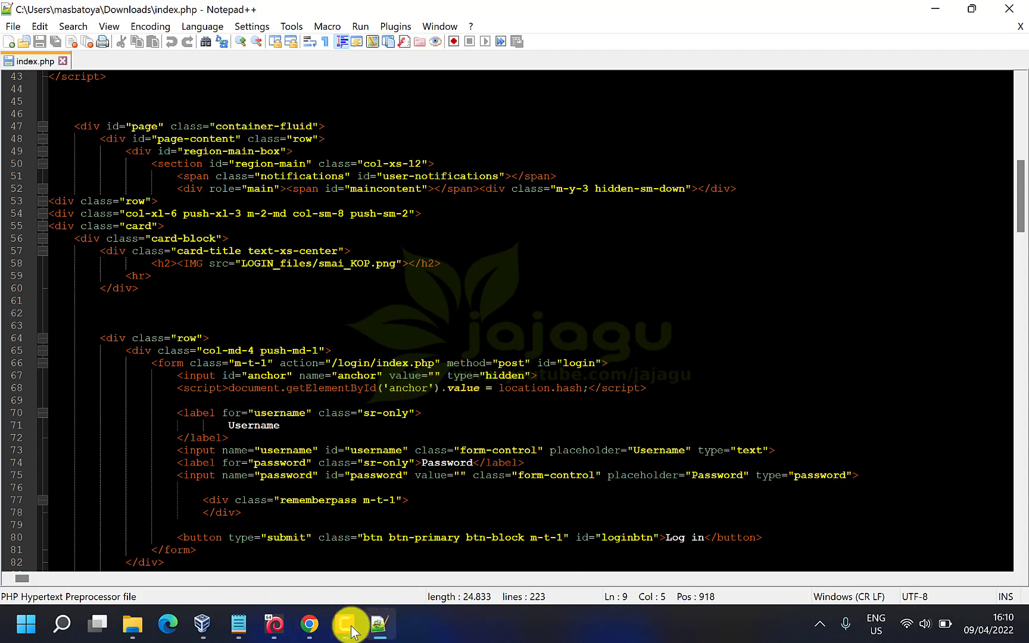
# Cancel the Open dialog, then close both the untitled Notepad and Notepad++ windows
pyautogui.moveTo(240, 635)
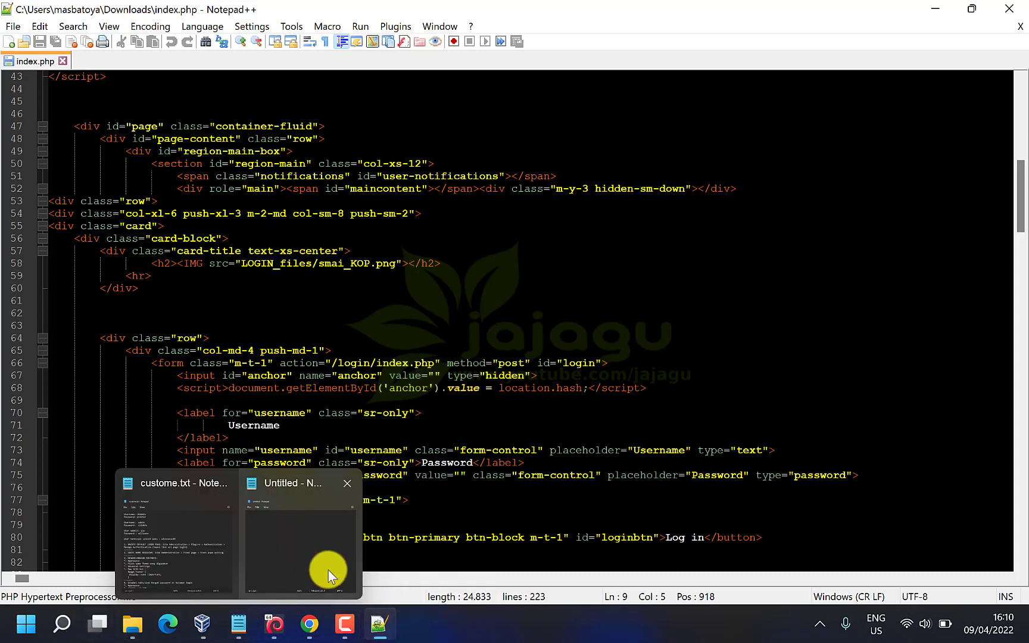
pyautogui.click(328, 571)
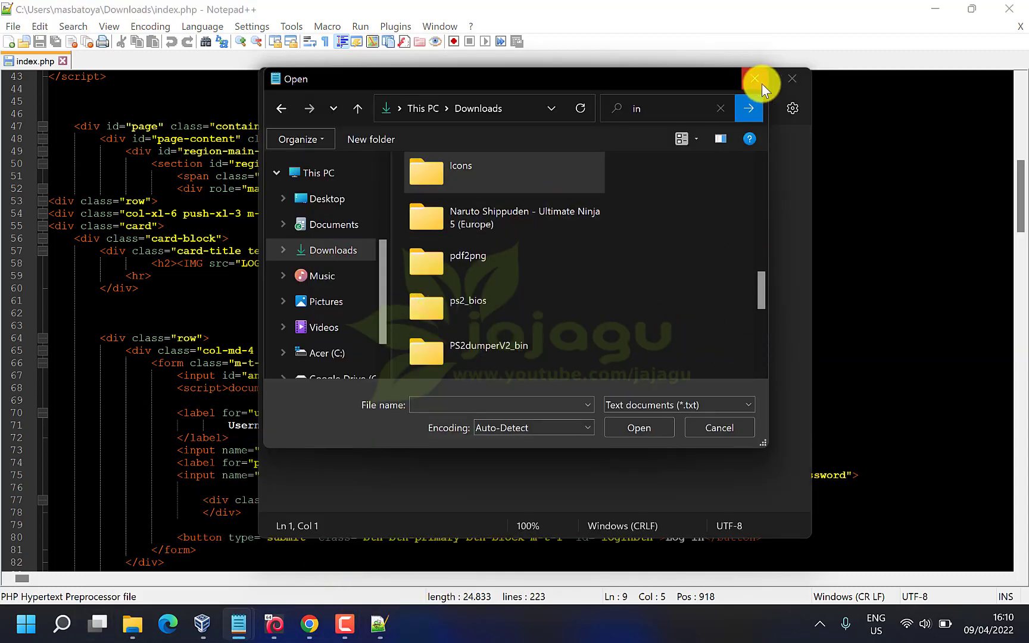
pyautogui.click(758, 81)
pyautogui.click(796, 78)
pyautogui.click(1008, 9)
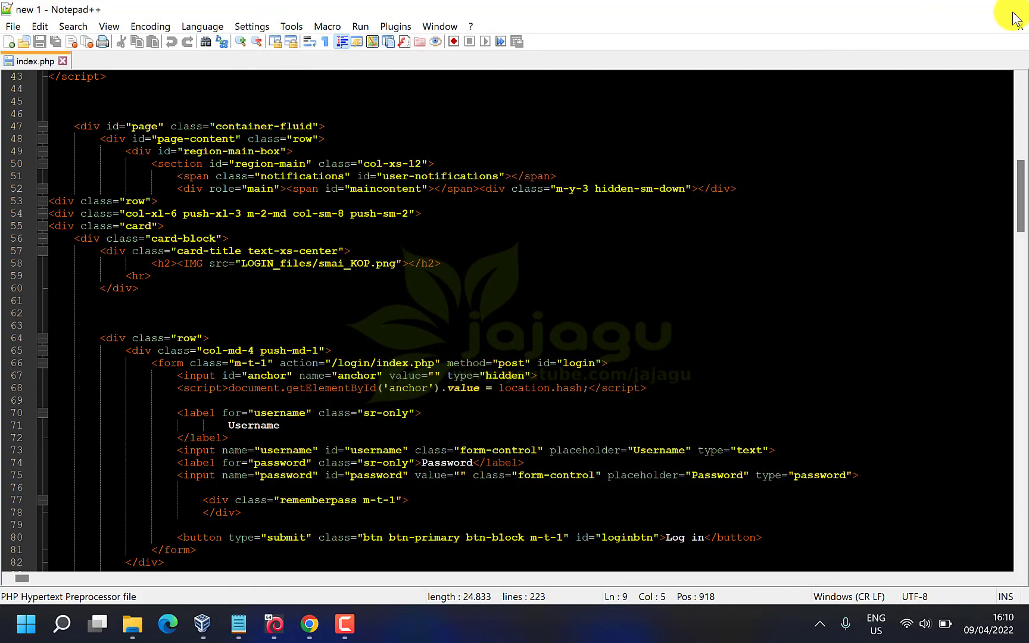
pyautogui.rightClick(349, 281)
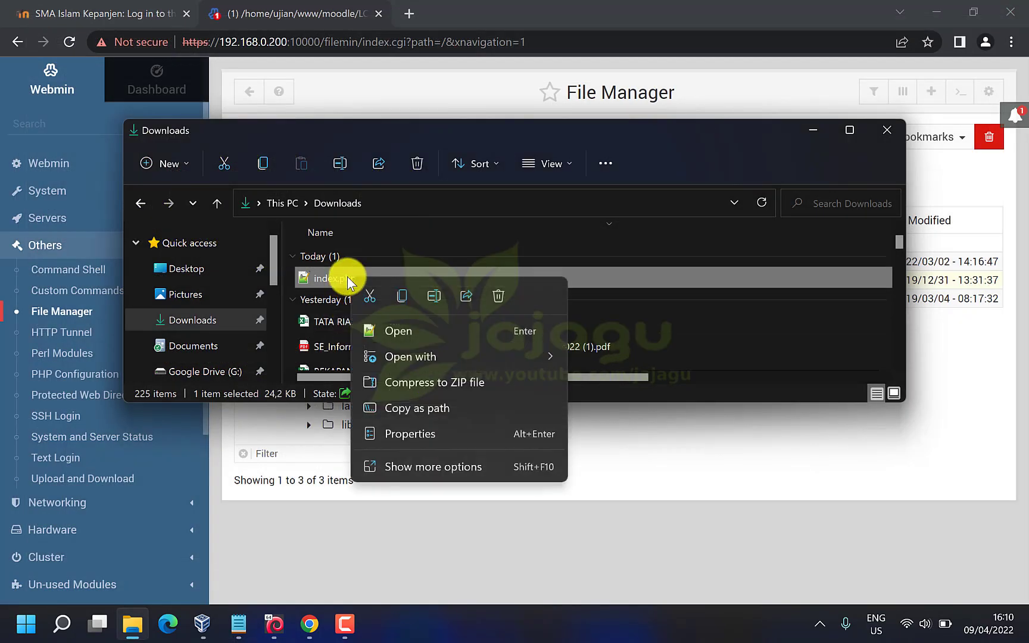
pyautogui.moveTo(483, 362)
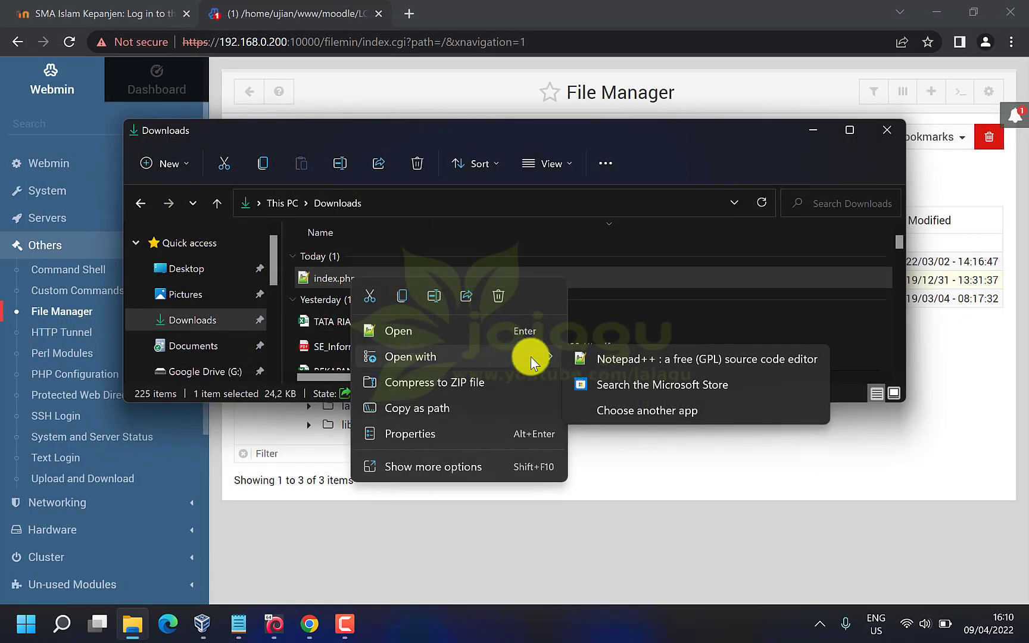
pyautogui.click(659, 409)
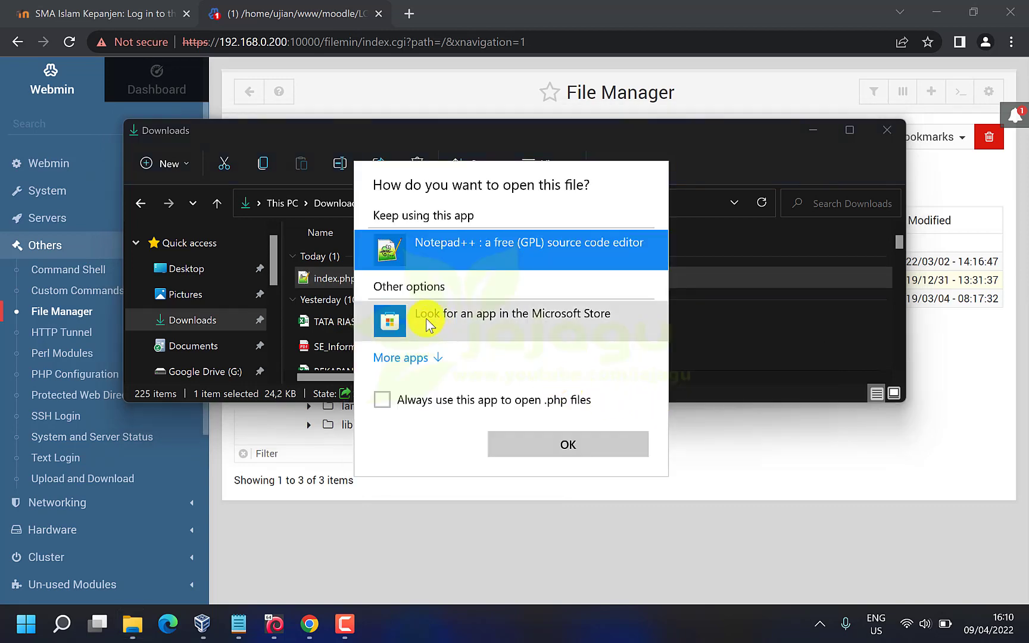
pyautogui.click(435, 357)
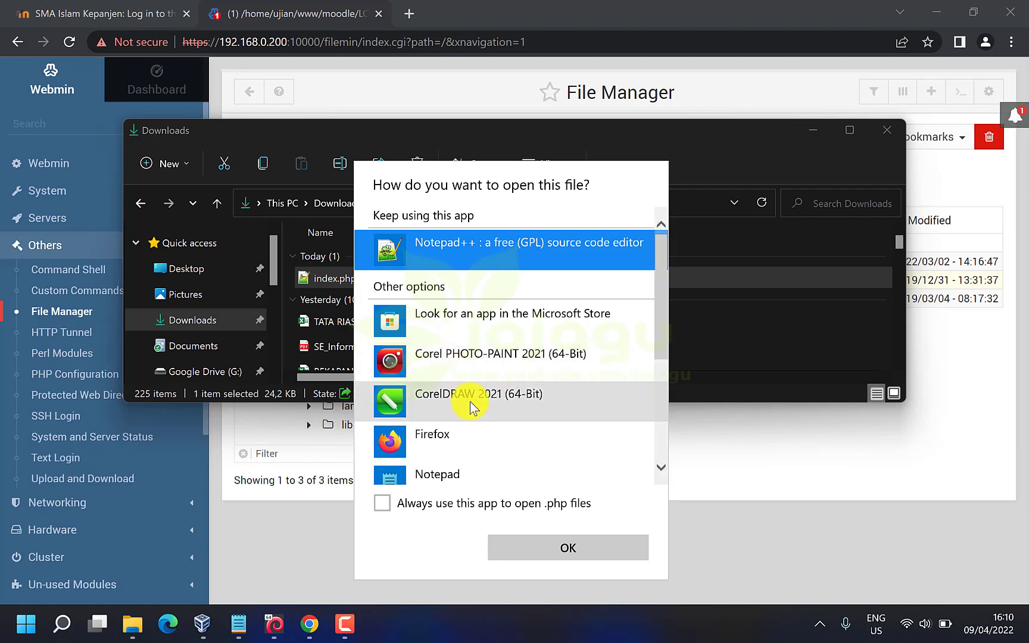
pyautogui.scroll(-1, 469, 401)
pyautogui.click(470, 432)
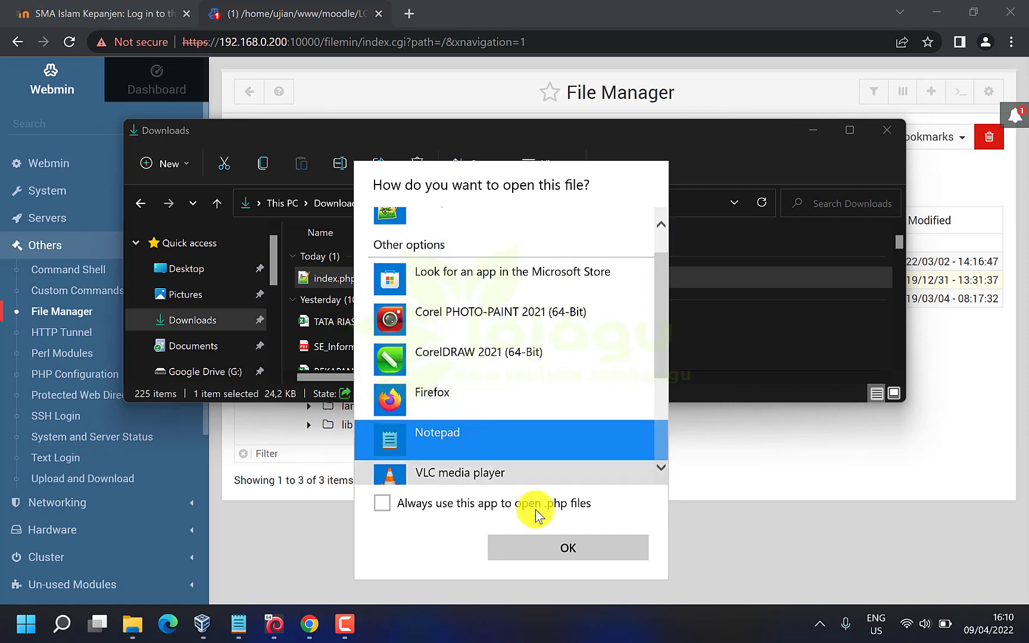
pyautogui.click(564, 544)
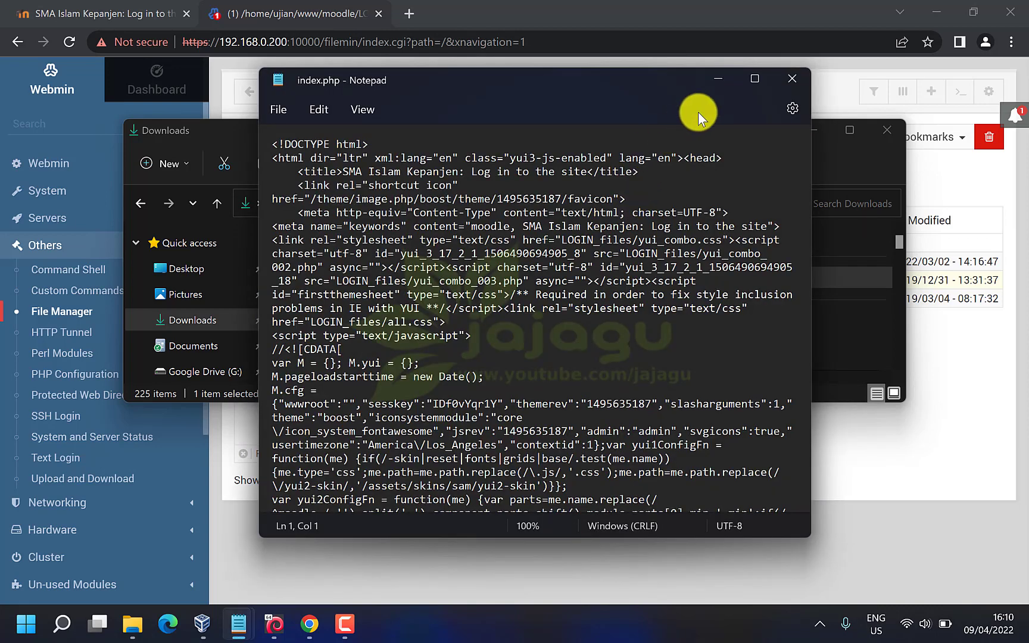
pyautogui.click(753, 85)
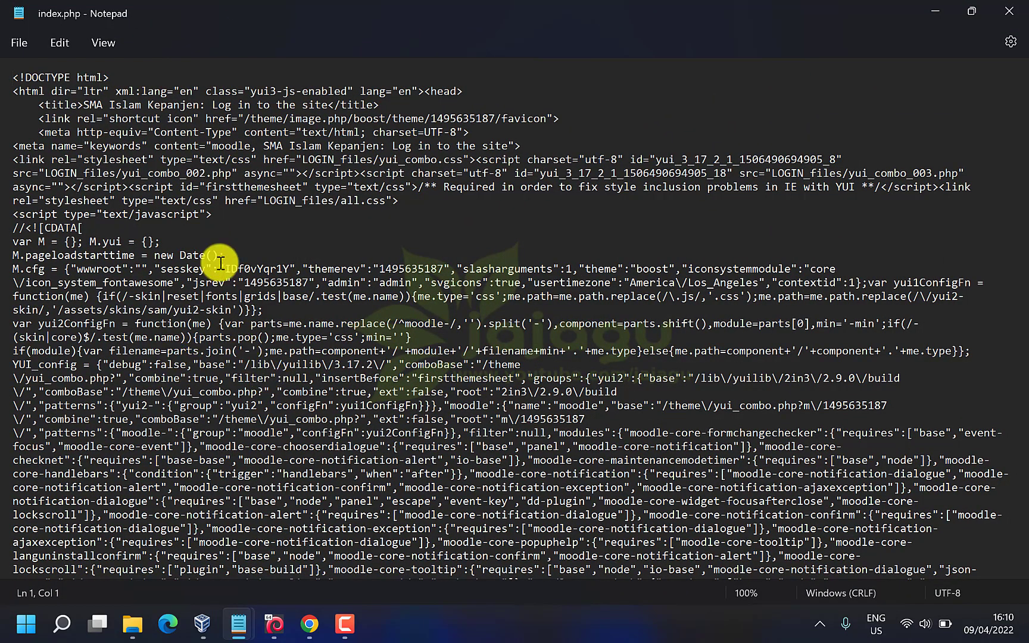
pyautogui.click(327, 171)
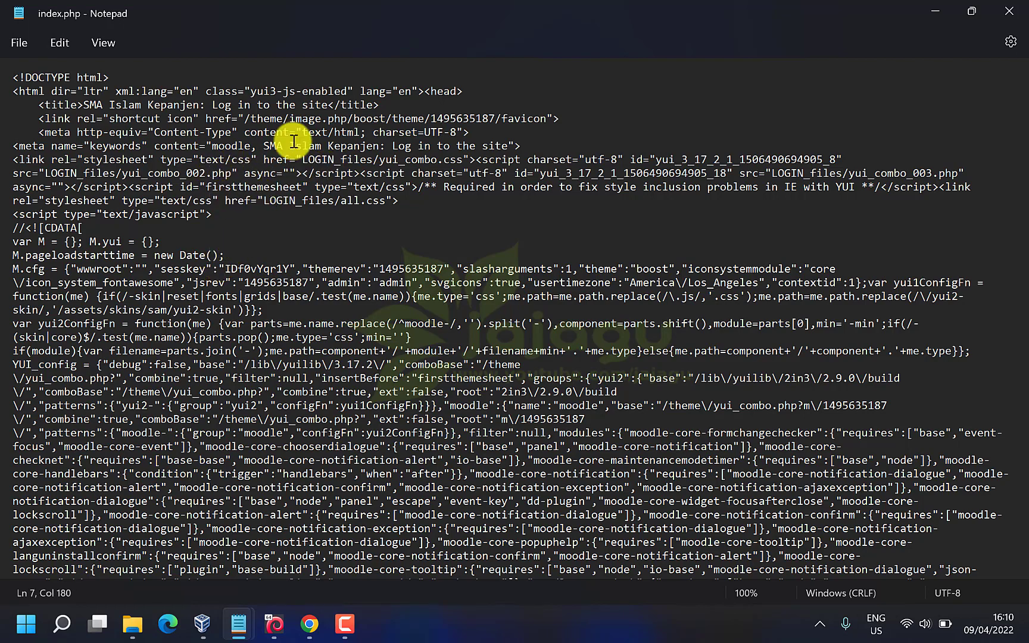
pyautogui.click(1011, 11)
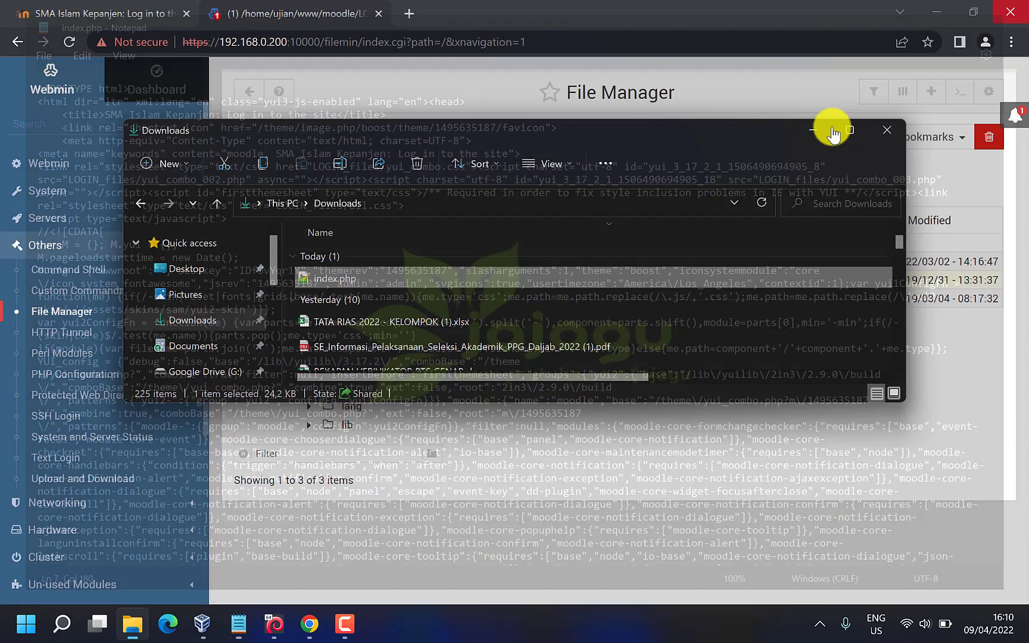
# Close the Downloads window, search notepad++ in a new tab, then close its downloads page
pyautogui.click(887, 130)
pyautogui.click(408, 13)
pyautogui.write('notepad')
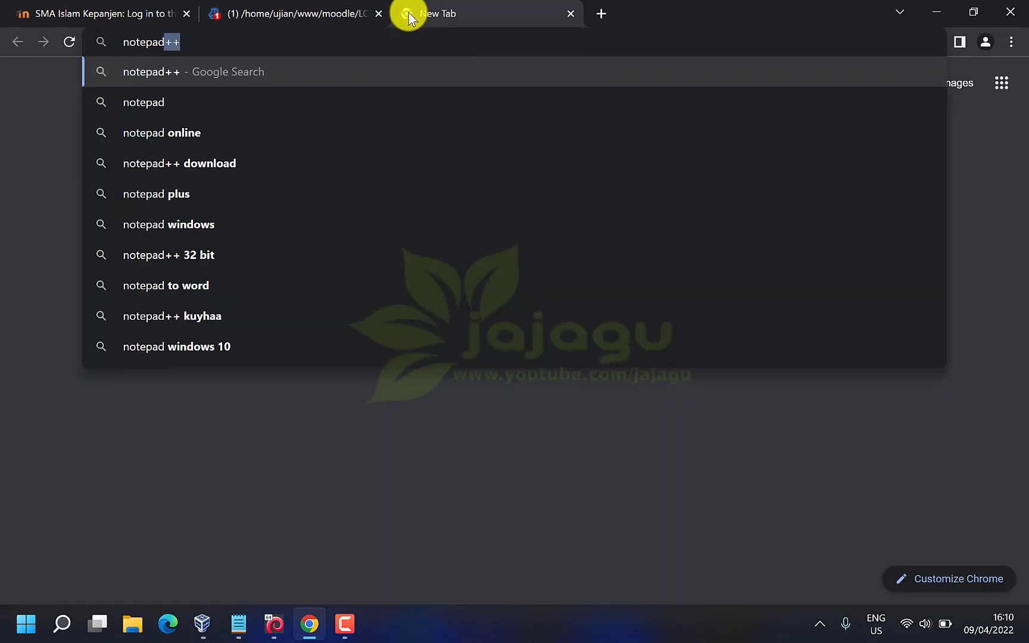
pyautogui.press('Return')
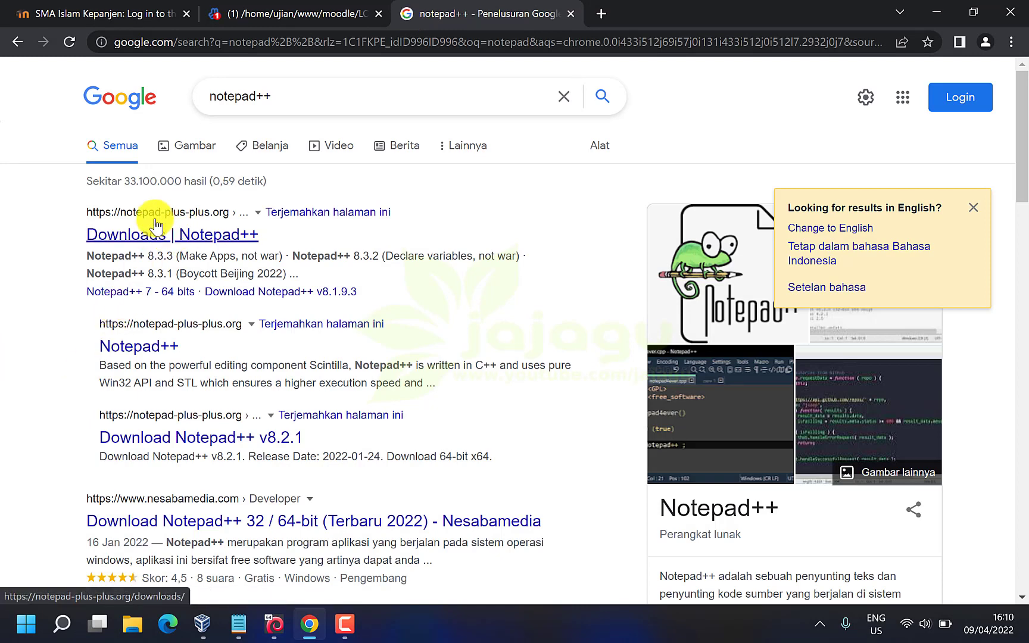
pyautogui.click(216, 237)
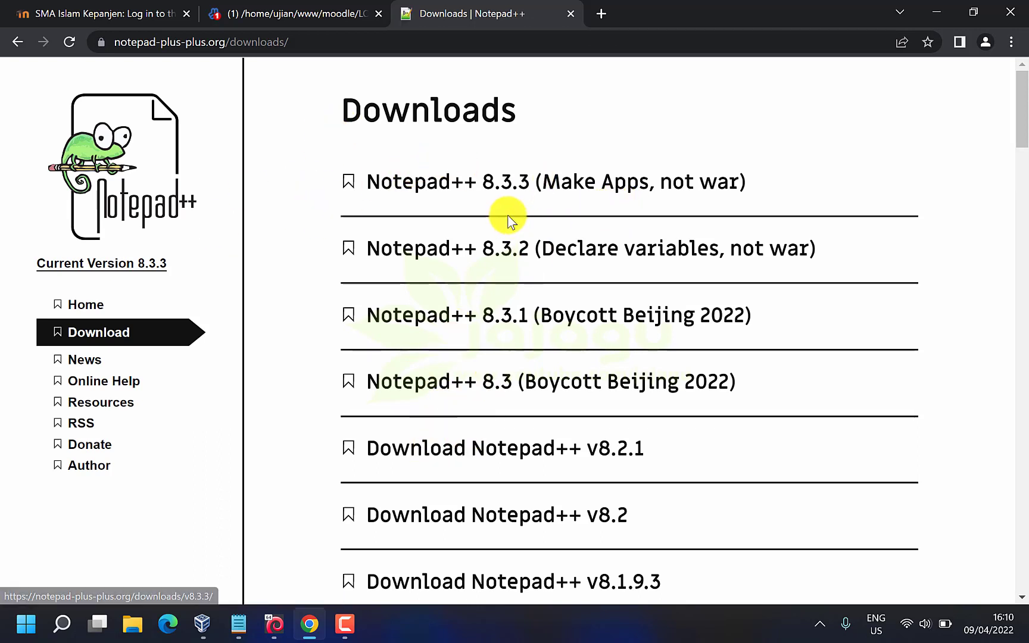
pyautogui.click(569, 14)
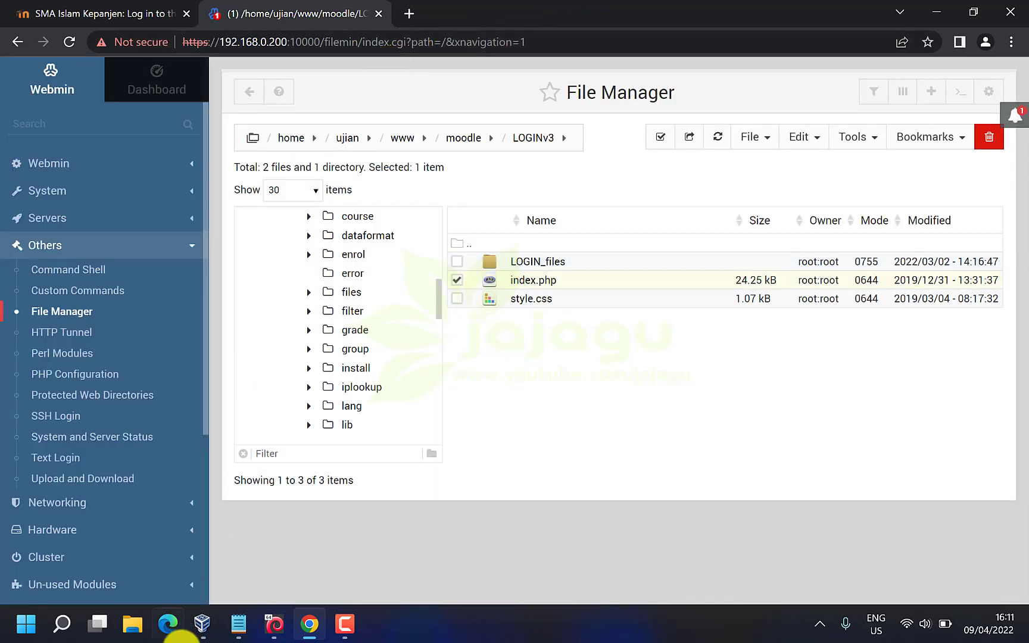
# Open index.php from Downloads in Notepad++ and scroll through its HTML source
pyautogui.click(134, 625)
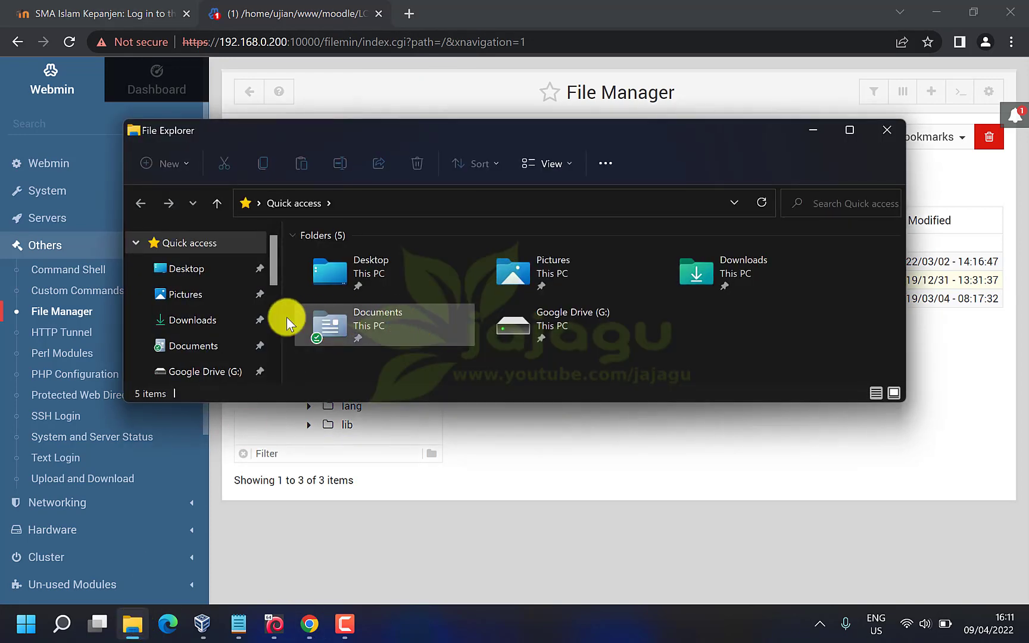
pyautogui.click(195, 320)
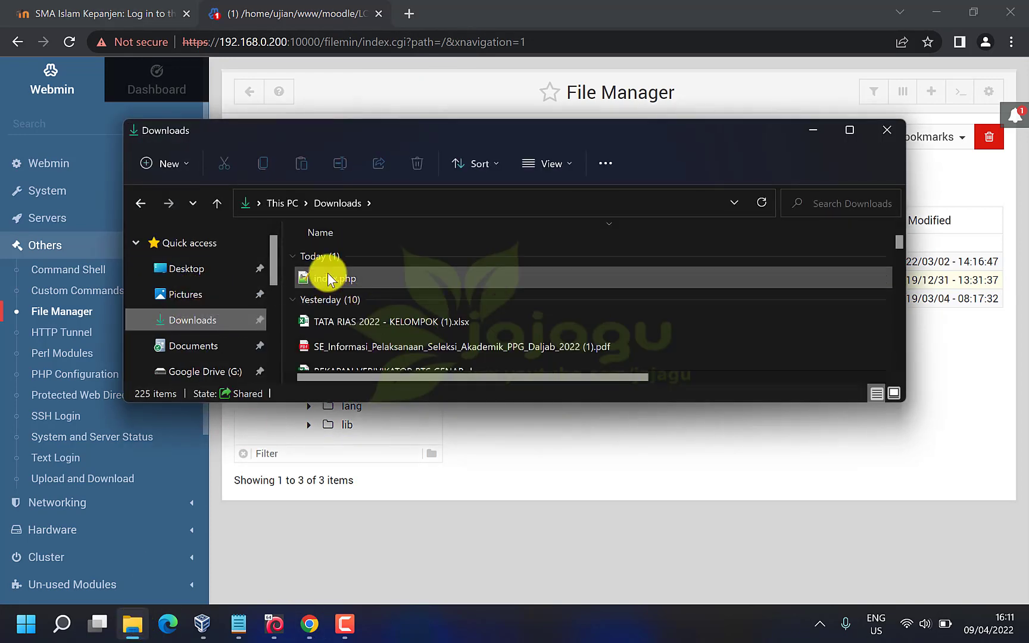
pyautogui.click(327, 276)
pyautogui.doubleClick(327, 276)
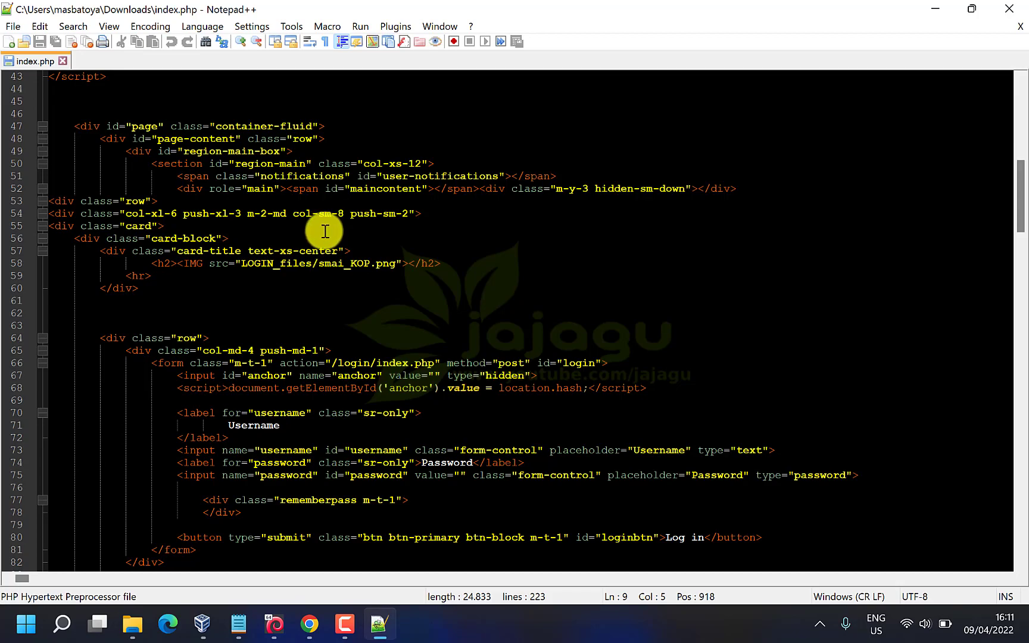
pyautogui.scroll(-1, 364, 297)
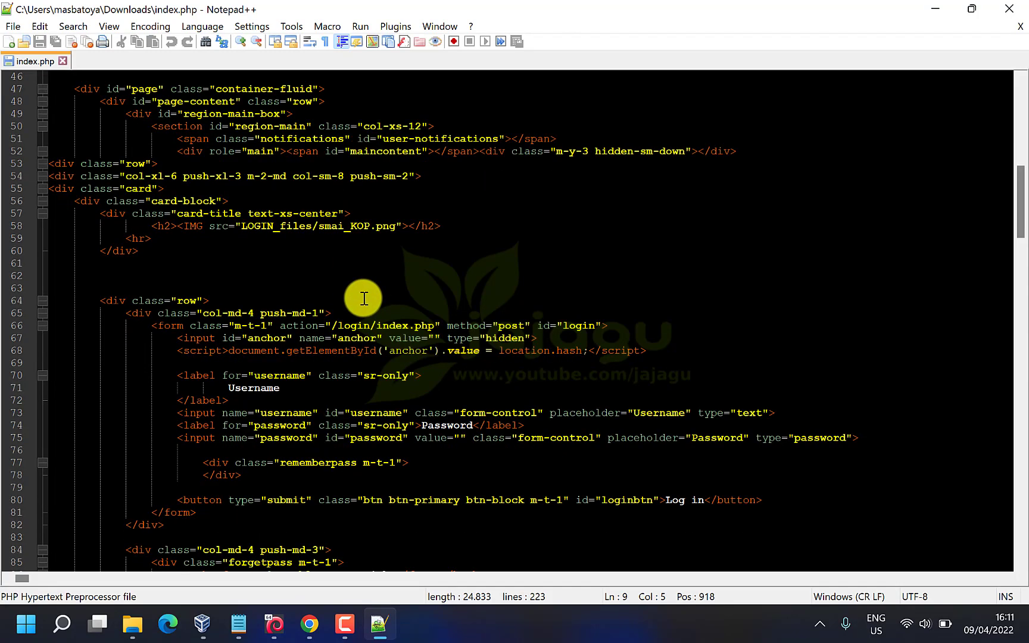
pyautogui.scroll(15, 364, 297)
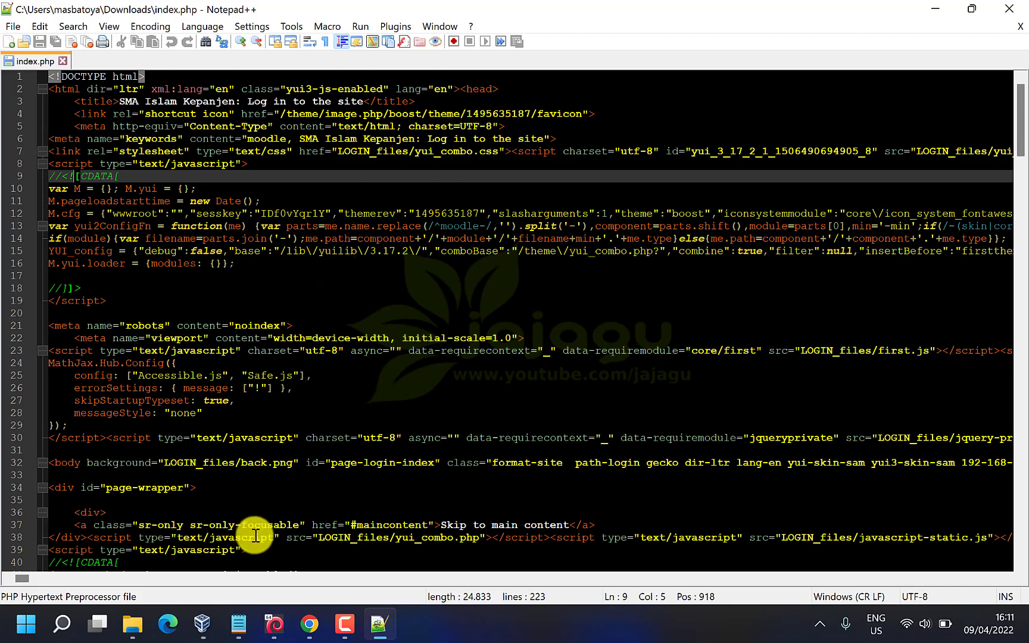
# Check the SMA Islam Kepanjen login page in Chrome, then return to index.php in Notepad++
pyautogui.click(307, 635)
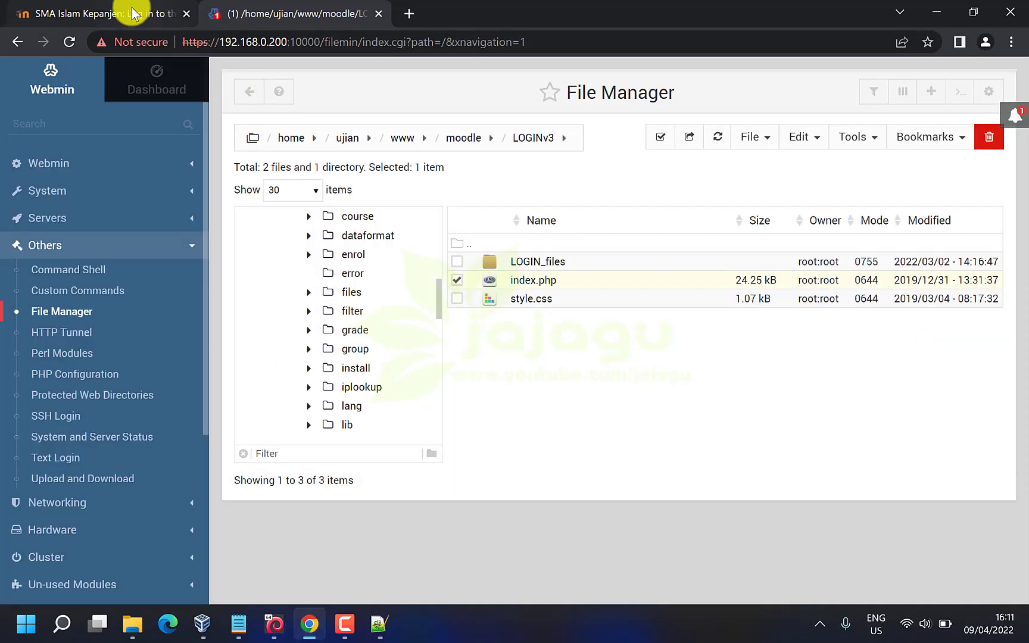
pyautogui.click(132, 13)
pyautogui.click(177, 110)
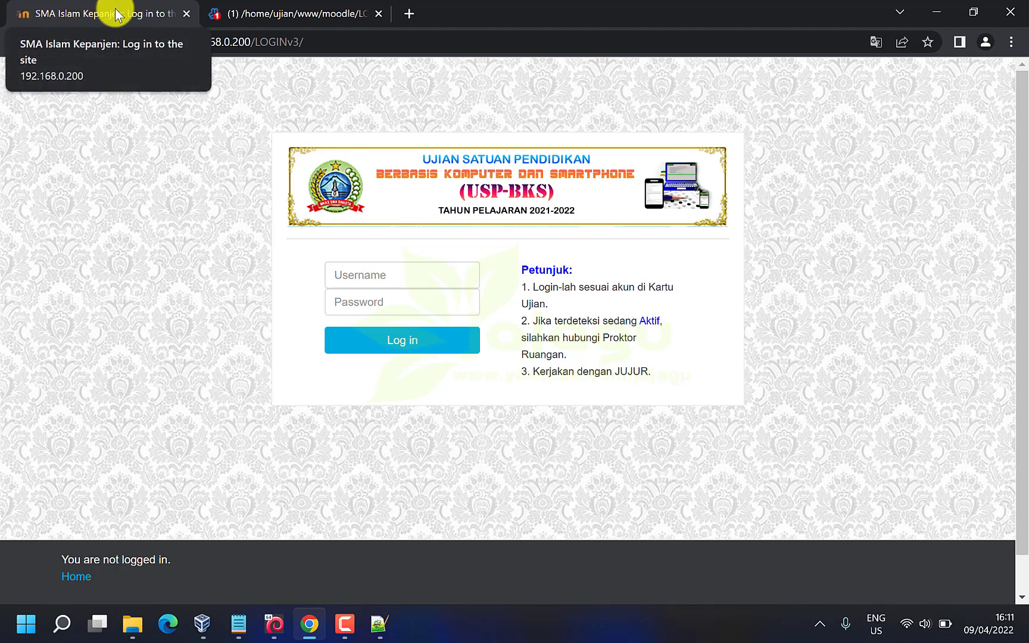
pyautogui.click(378, 622)
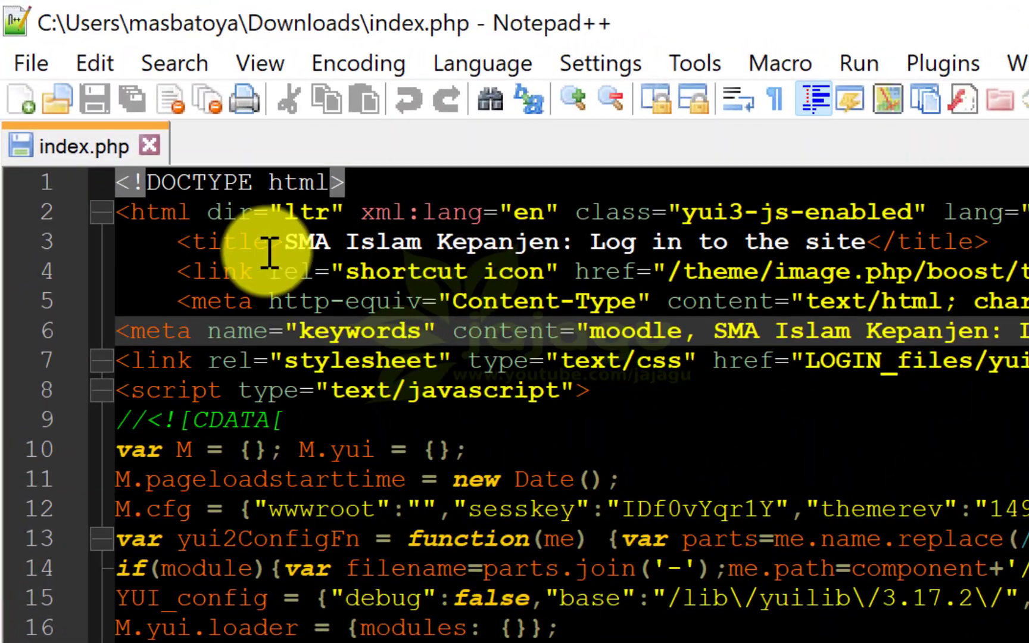
# Replace 'SMA Islam Kepanjen' in the page title with 'SMAS JAJAGU'
pyautogui.moveTo(198, 170); pyautogui.dragTo(235, 172)
pyautogui.moveTo(343, 244); pyautogui.dragTo(558, 244)
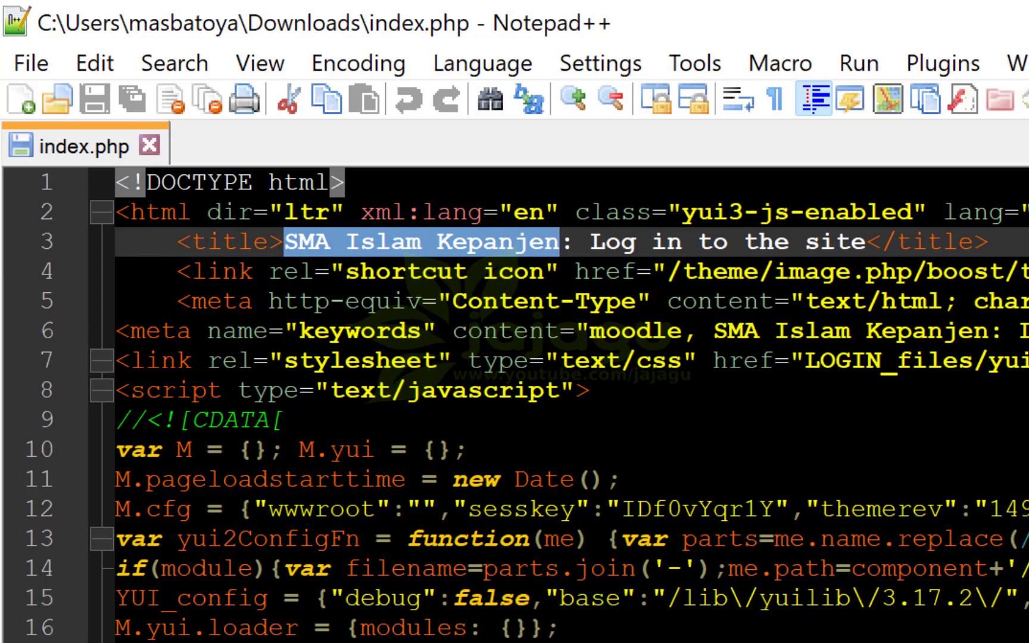
pyautogui.press('BackSpace')
pyautogui.write('SMAS')
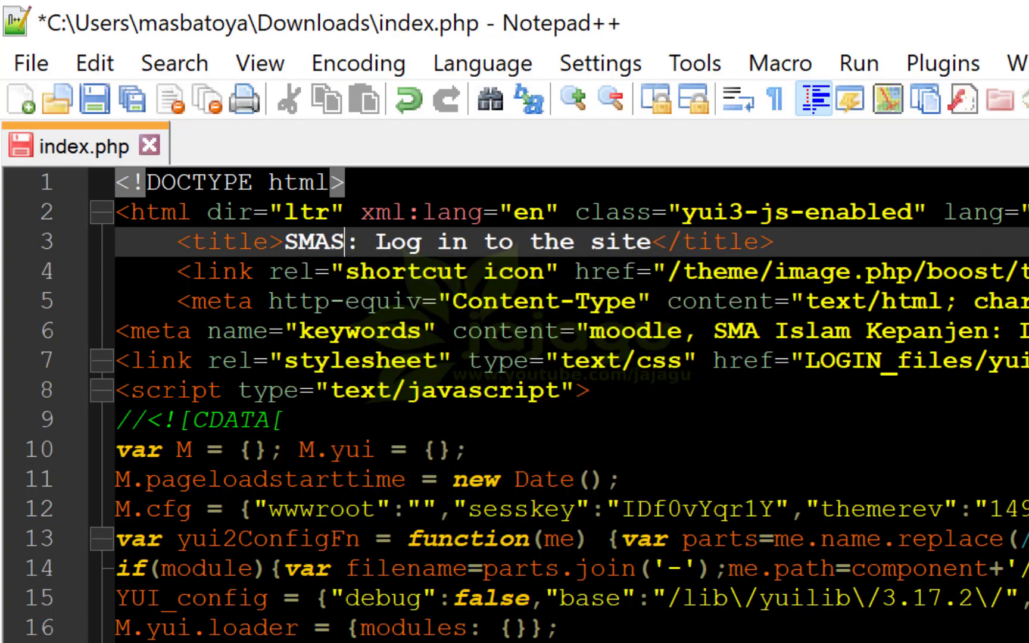
pyautogui.write(' JAJAGU')
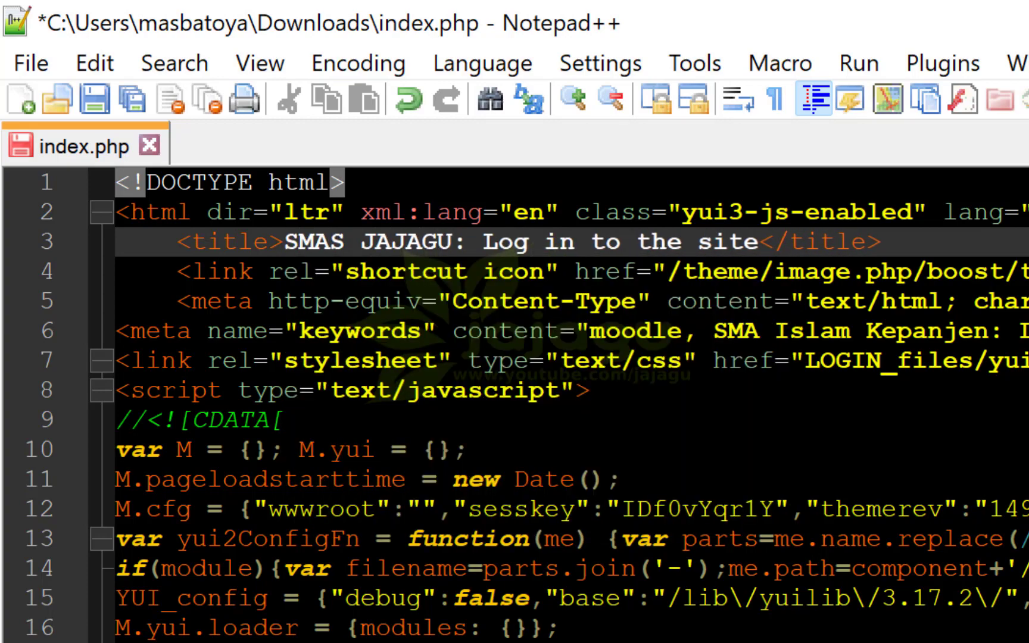
# Save index.php, close Notepad++ and return to the Webmin File Manager tab
pyautogui.moveTo(927, 330); pyautogui.dragTo(926, 356)
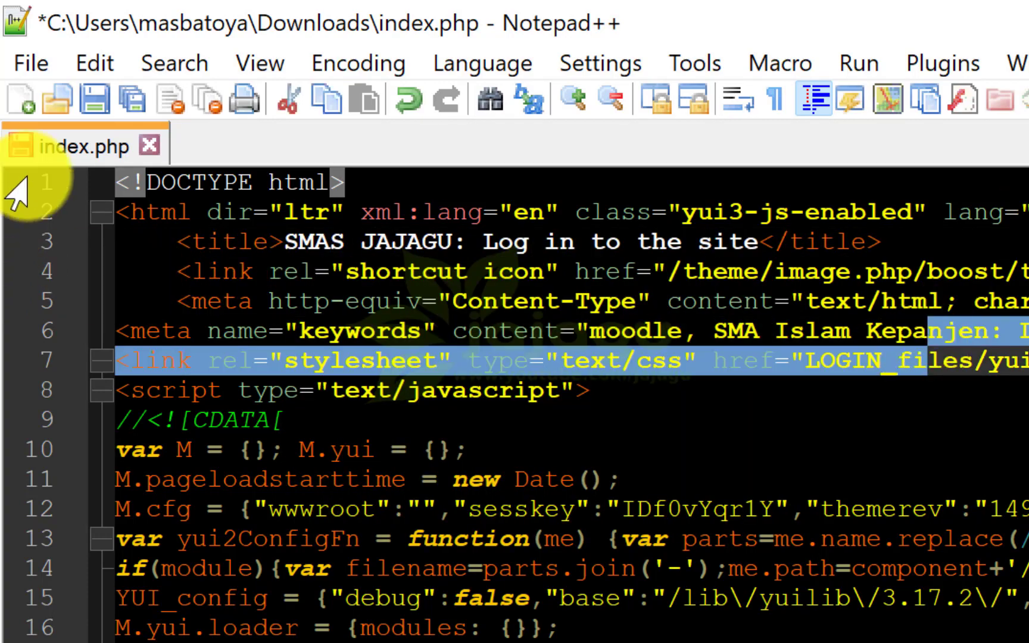
pyautogui.click(94, 99)
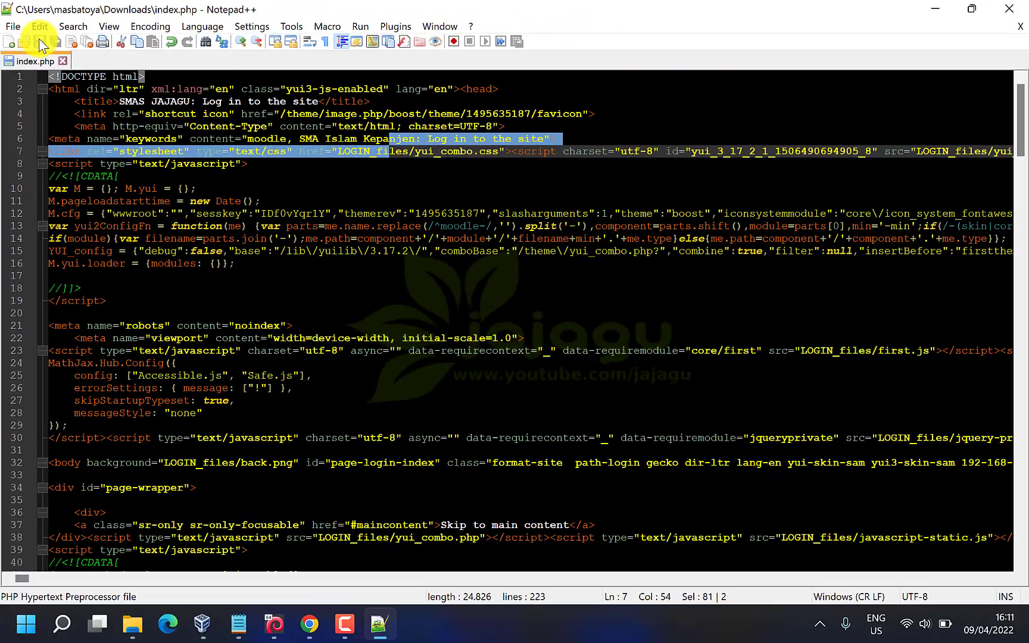
pyautogui.click(1009, 9)
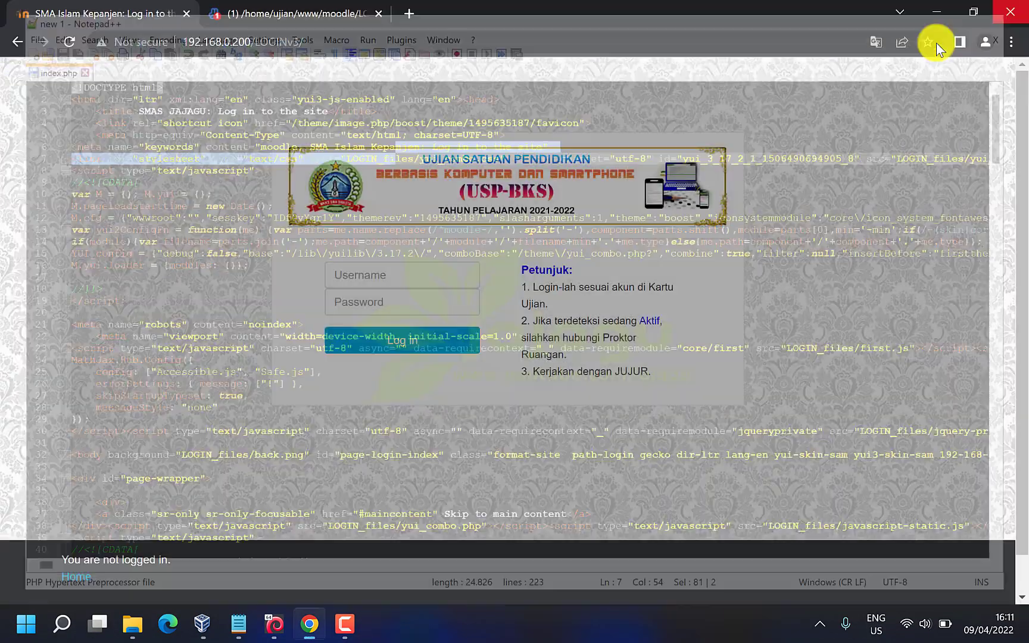
pyautogui.click(305, 9)
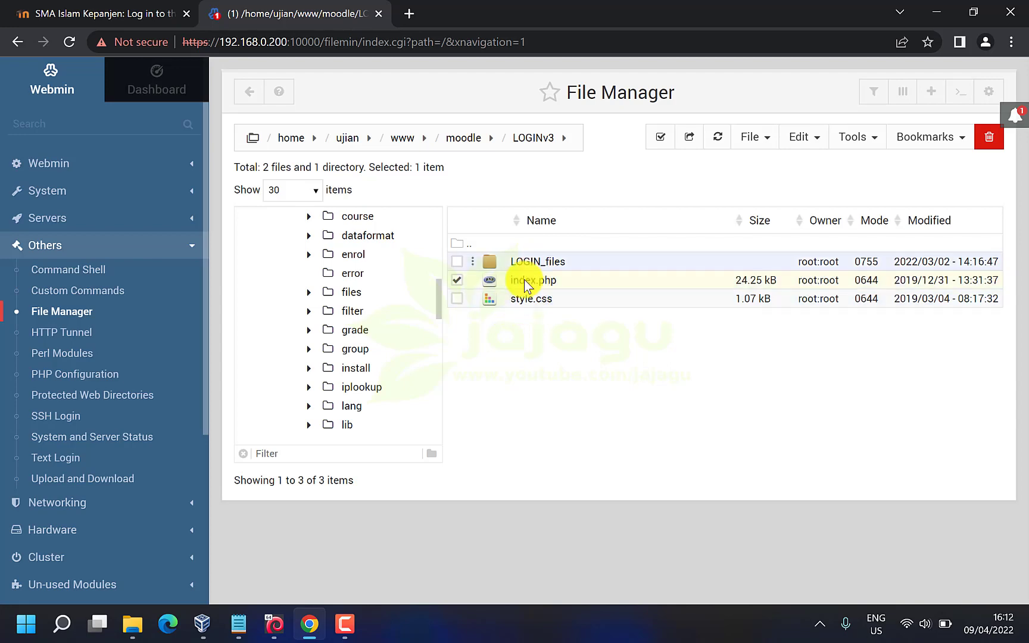
# Rename the server's index.php in LOGINv3 to index-ASLINYA.php
pyautogui.click(458, 284)
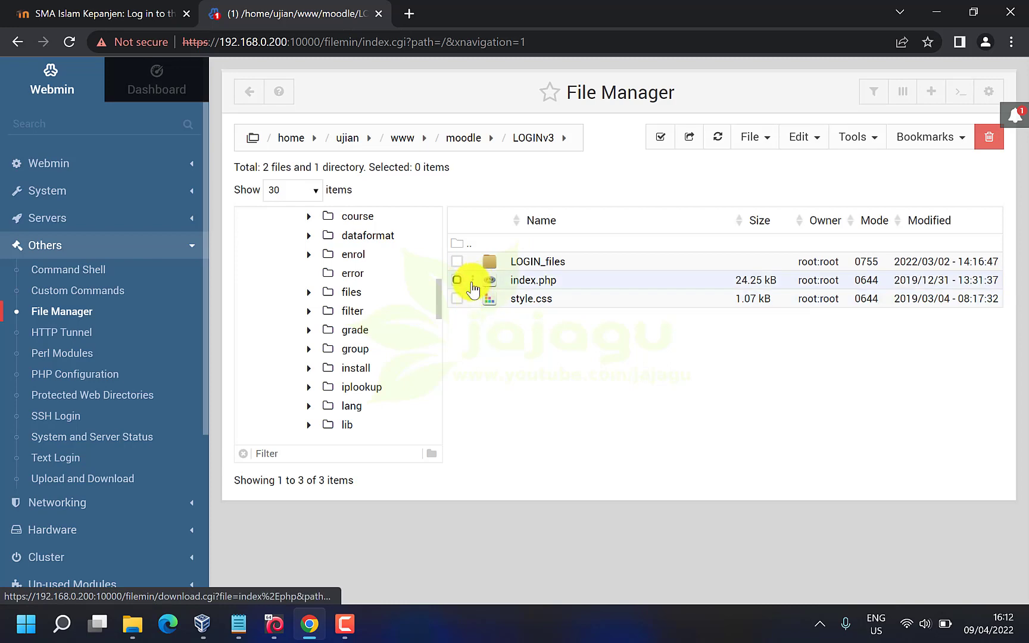
pyautogui.rightClick(470, 280)
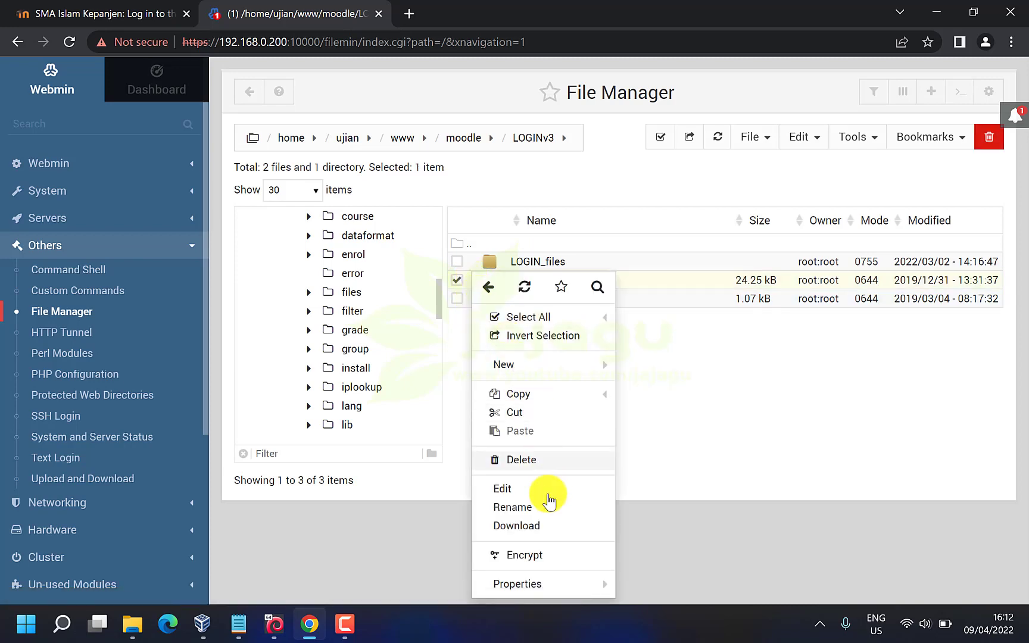
pyautogui.click(538, 509)
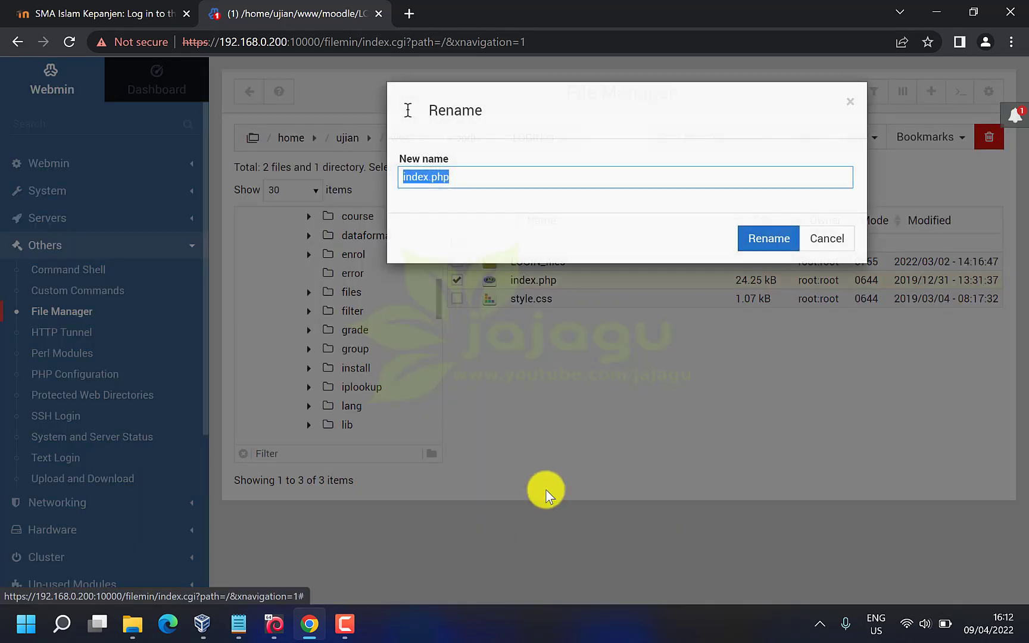
pyautogui.click(429, 177)
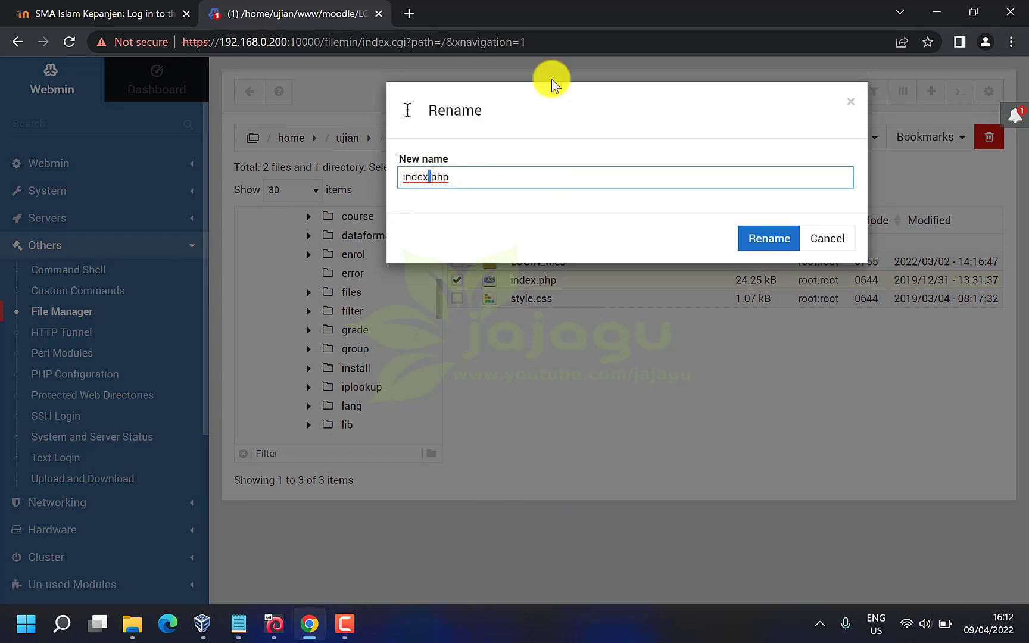
pyautogui.write('-')
pyautogui.write('TEMP')
pyautogui.press('BackSpace')
pyautogui.press('BackSpace')
pyautogui.press('BackSpace')
pyautogui.press('BackSpace')
pyautogui.write('AWAL')
pyautogui.press('BackSpace')
pyautogui.press('BackSpace')
pyautogui.press('BackSpace')
pyautogui.press('BackSpace')
pyautogui.write('ASLINYA')
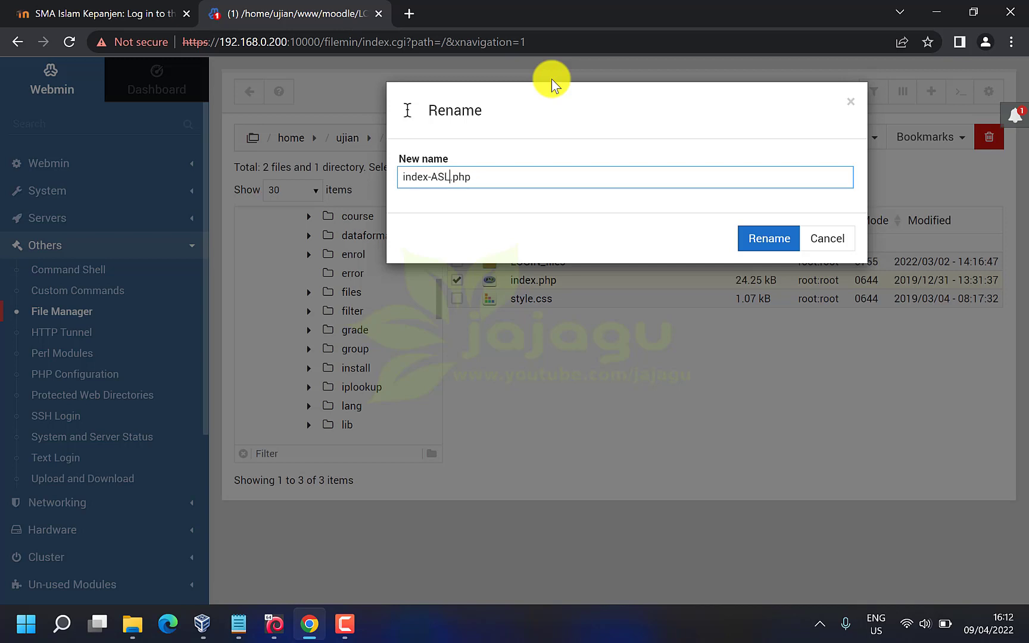
pyautogui.click(762, 238)
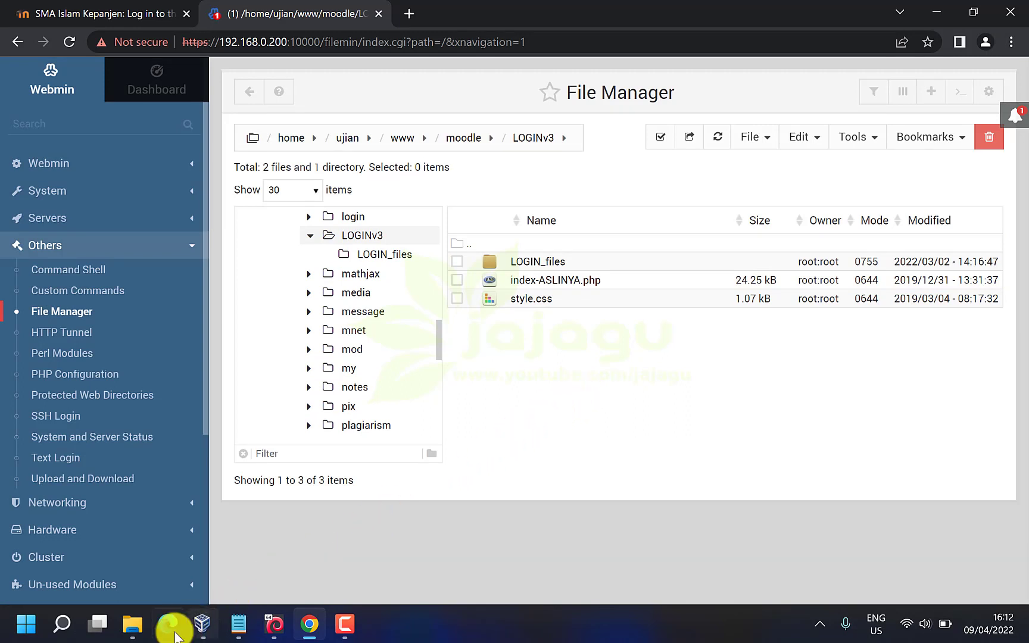
pyautogui.click(133, 624)
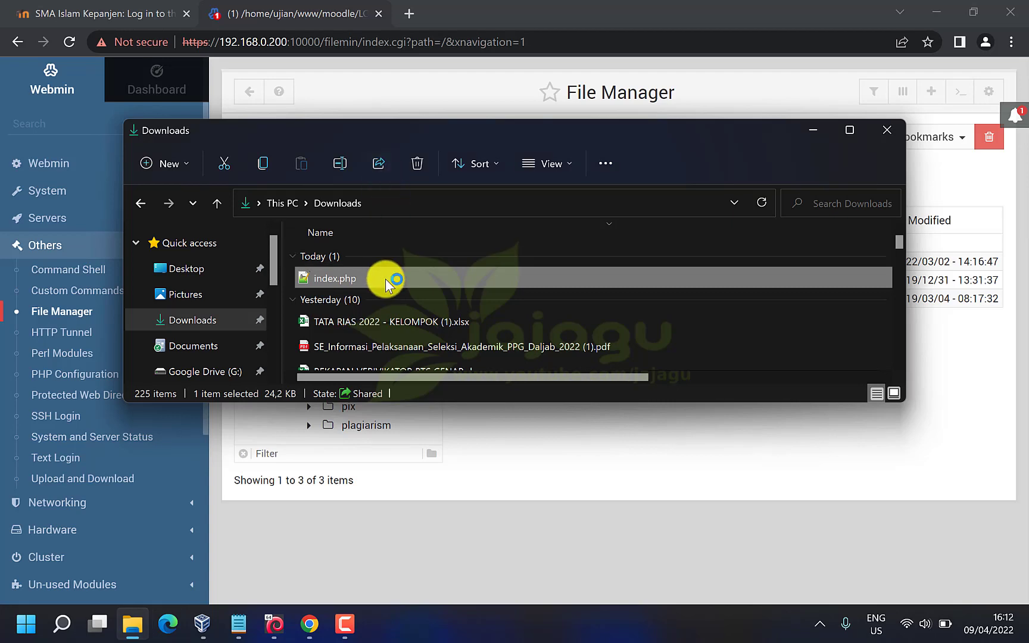
pyautogui.doubleClick(385, 278)
pyautogui.click(541, 202)
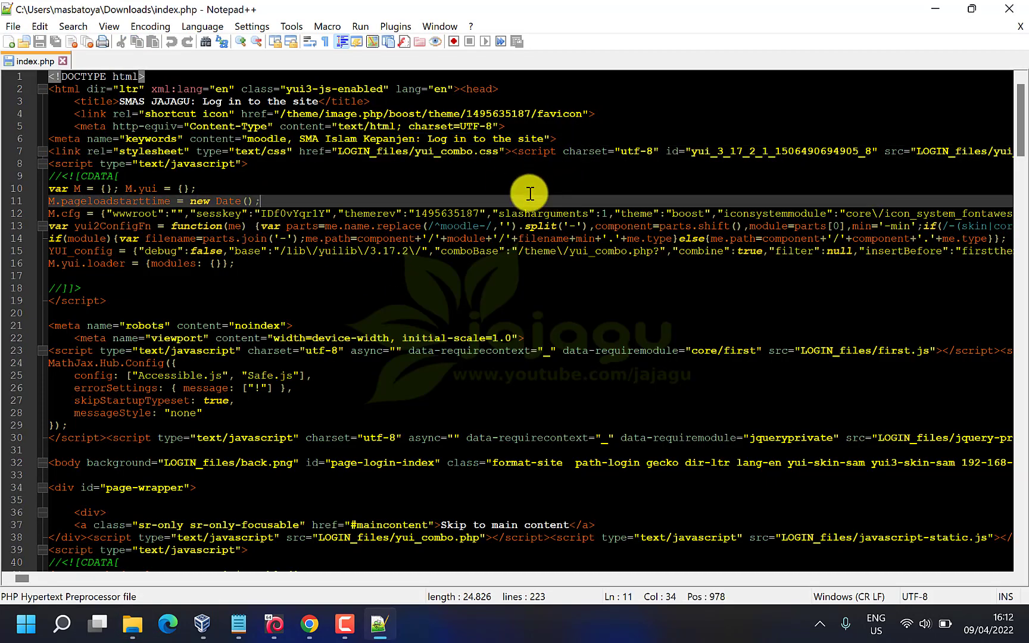
pyautogui.click(1010, 17)
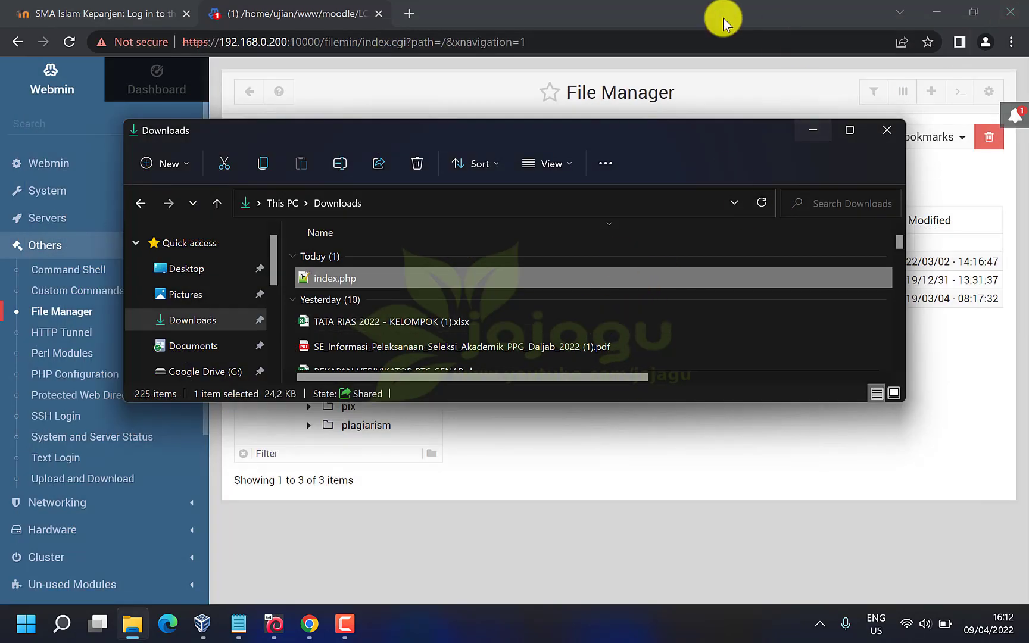
pyautogui.click(447, 5)
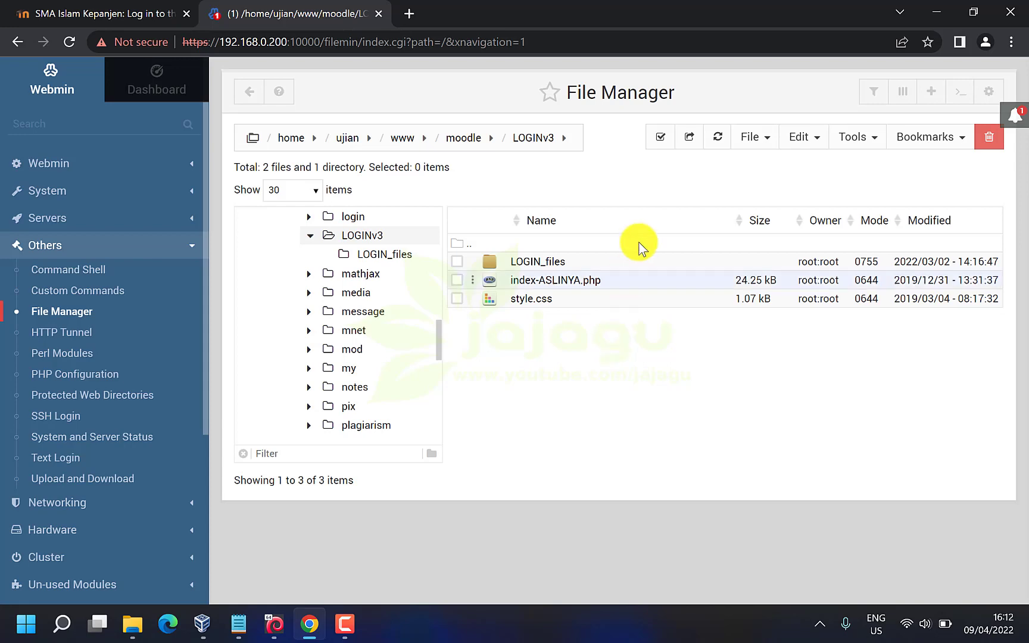
pyautogui.click(758, 140)
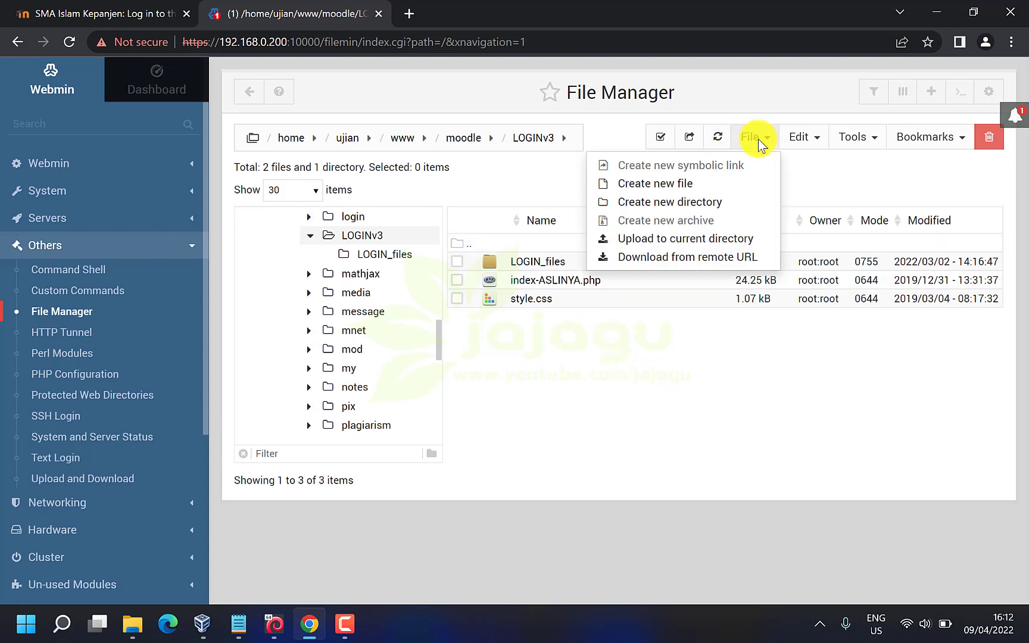
# Upload the edited index.php from Downloads into the LOGINv3 folder
pyautogui.click(706, 243)
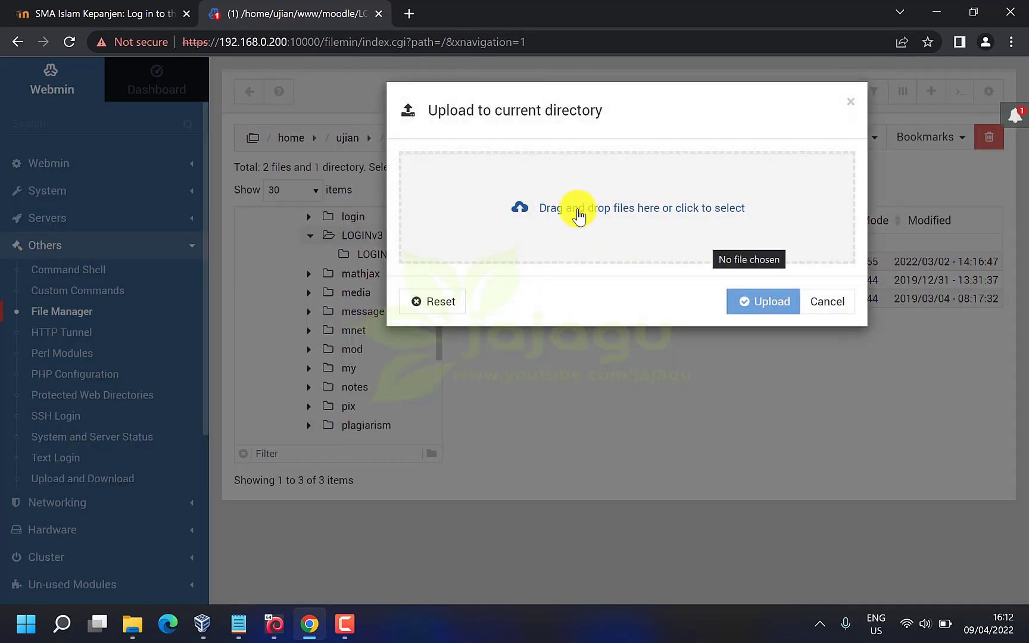
pyautogui.click(578, 214)
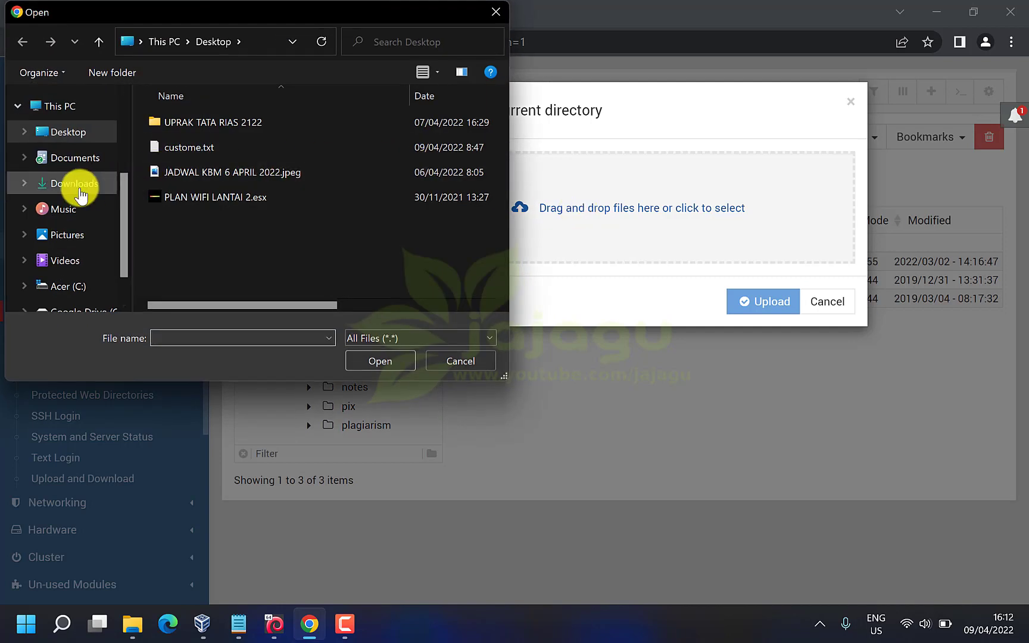
pyautogui.click(79, 188)
pyautogui.click(215, 136)
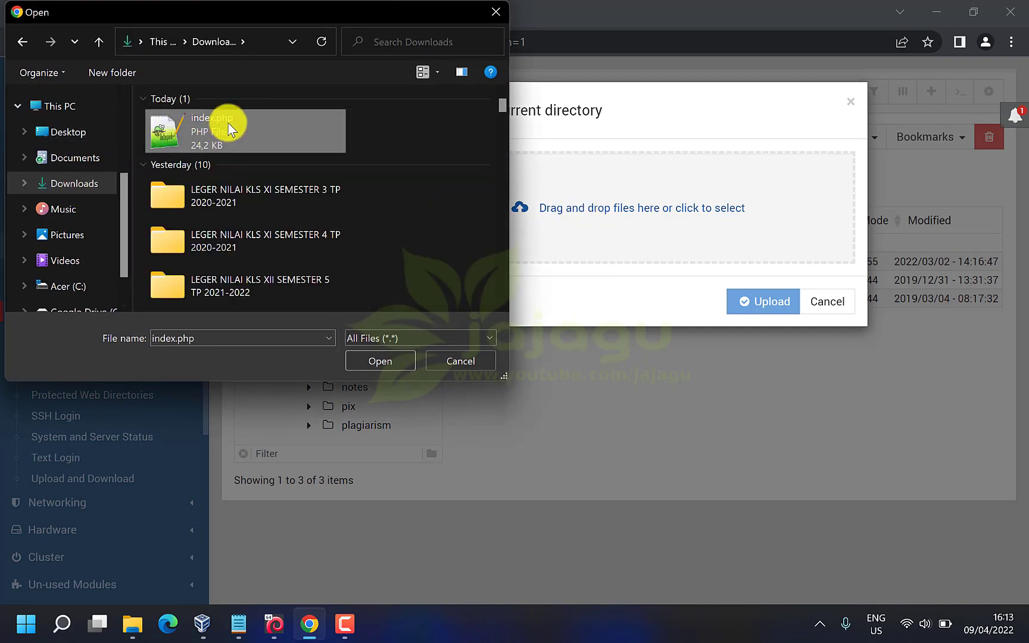
pyautogui.click(380, 360)
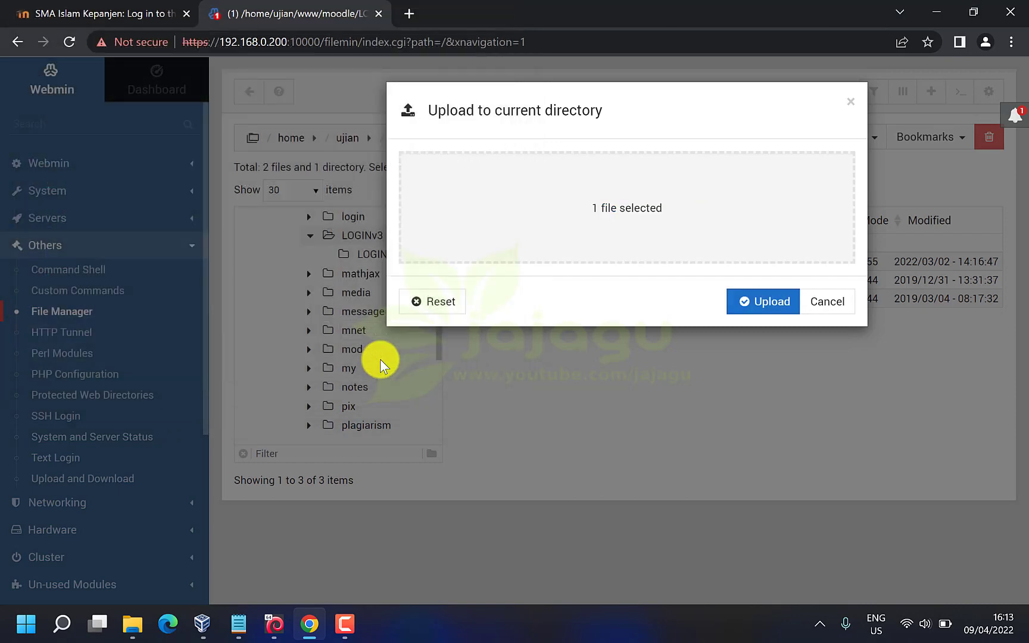
pyautogui.click(763, 301)
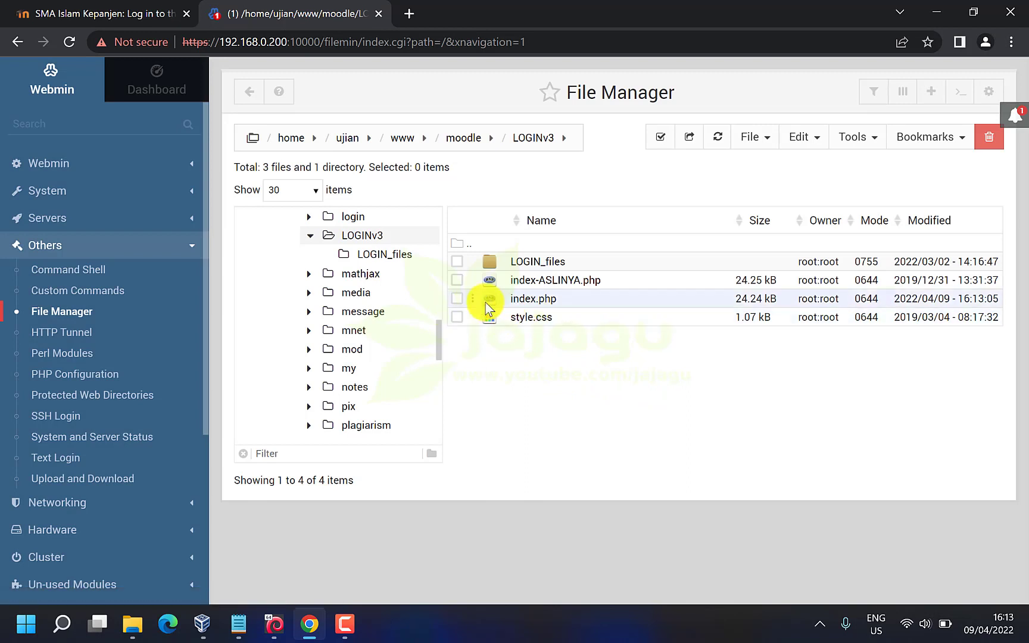
# Check the uploaded index.php beside index-ASLINYA.php, then switch to the login page tab
pyautogui.click(455, 299)
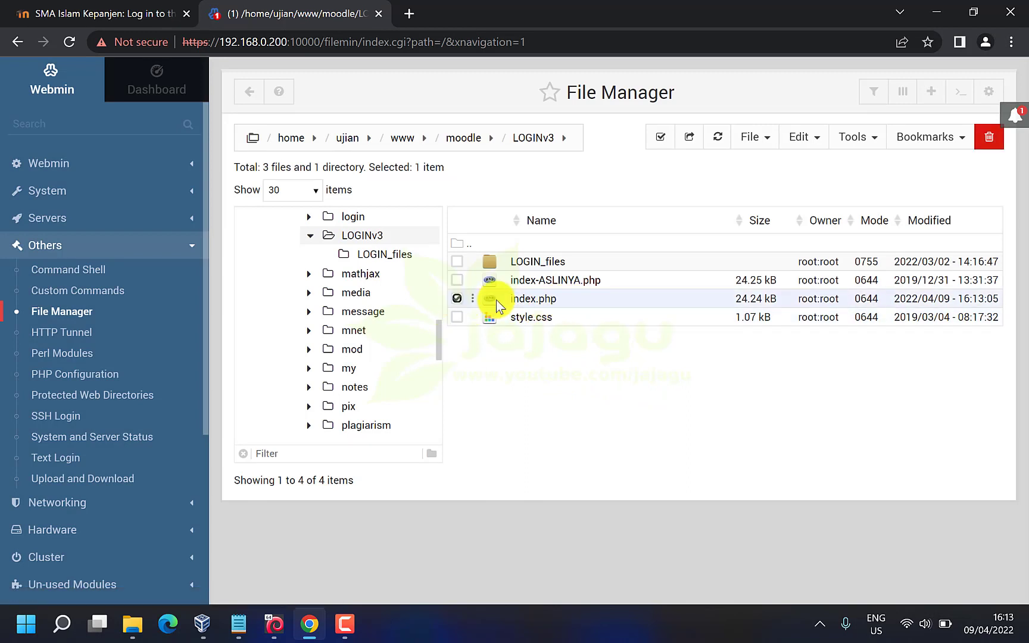
pyautogui.click(456, 280)
pyautogui.click(456, 280)
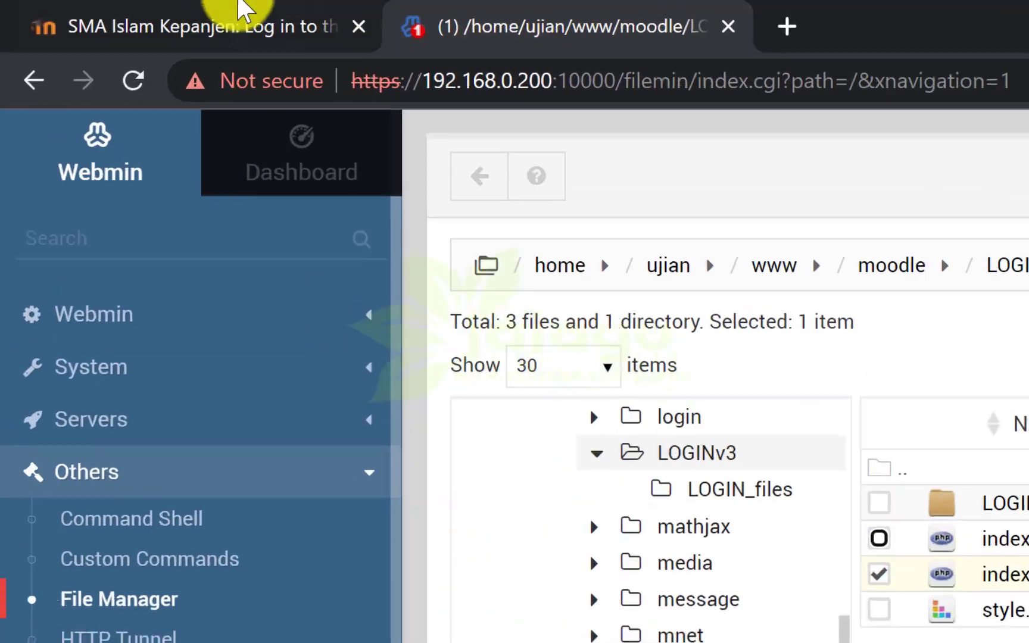
pyautogui.click(104, 9)
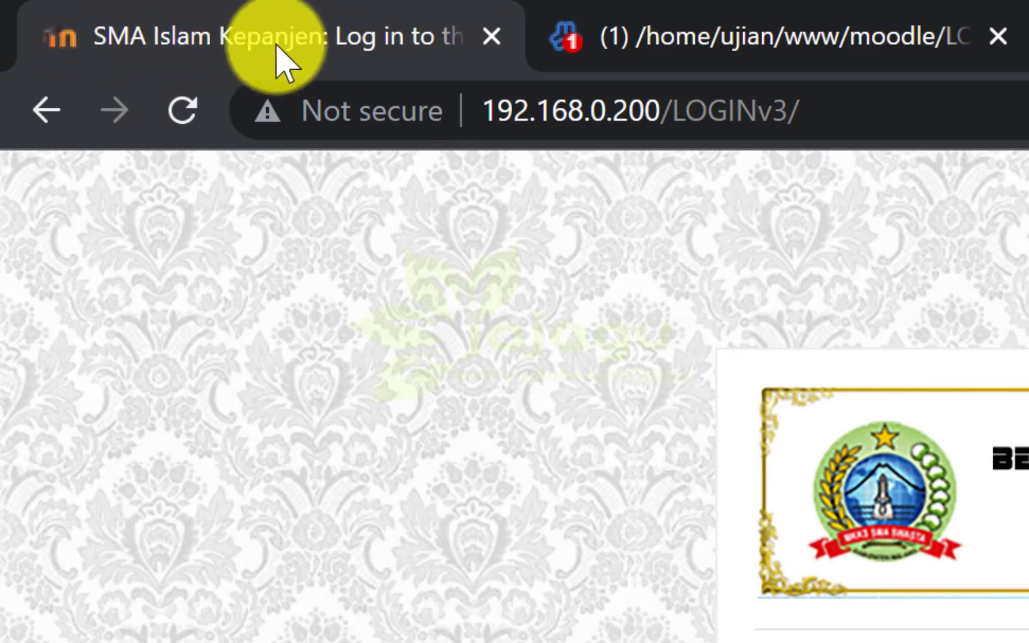
# Reload the LOGINv3 login page to confirm the 'SMAS JAJAGU' title, then return to Webmin
pyautogui.click(181, 111)
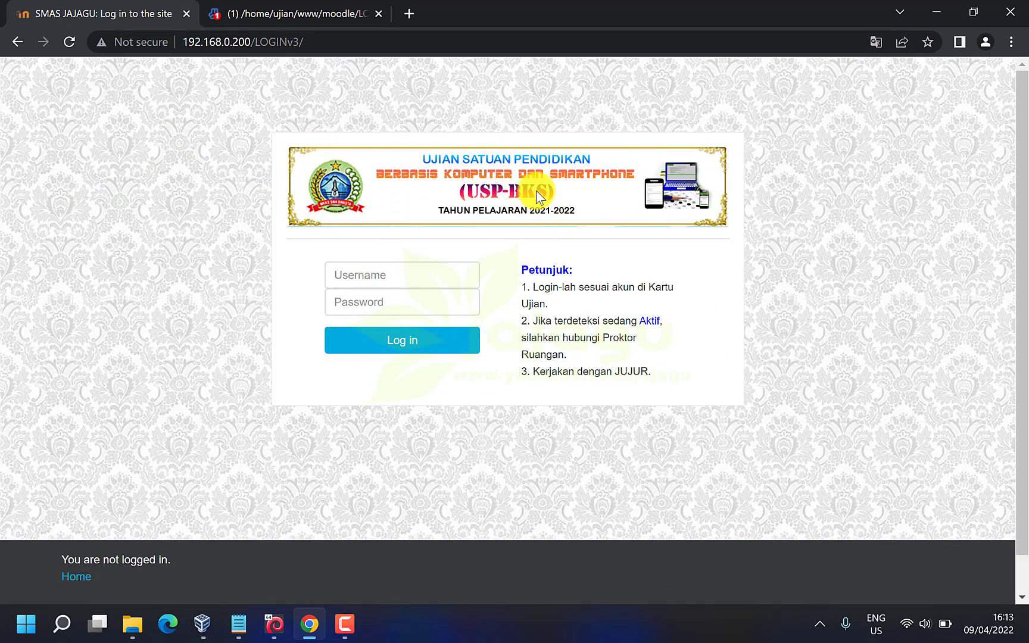
pyautogui.click(292, 14)
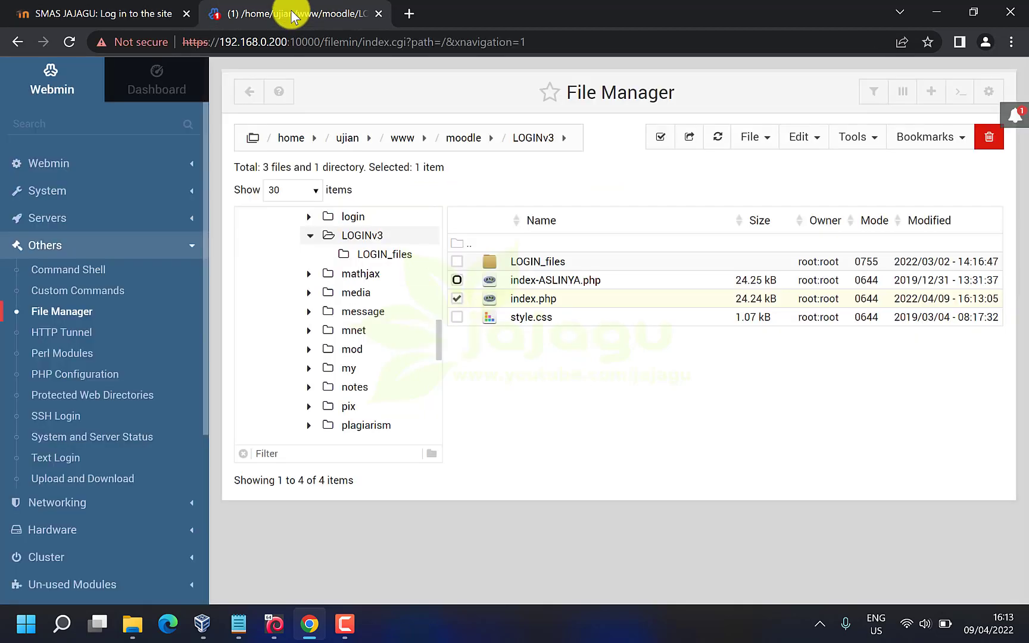
# Open the LOGIN_files folder and download smai_KOP.png (185.20 kB)
pyautogui.click(457, 299)
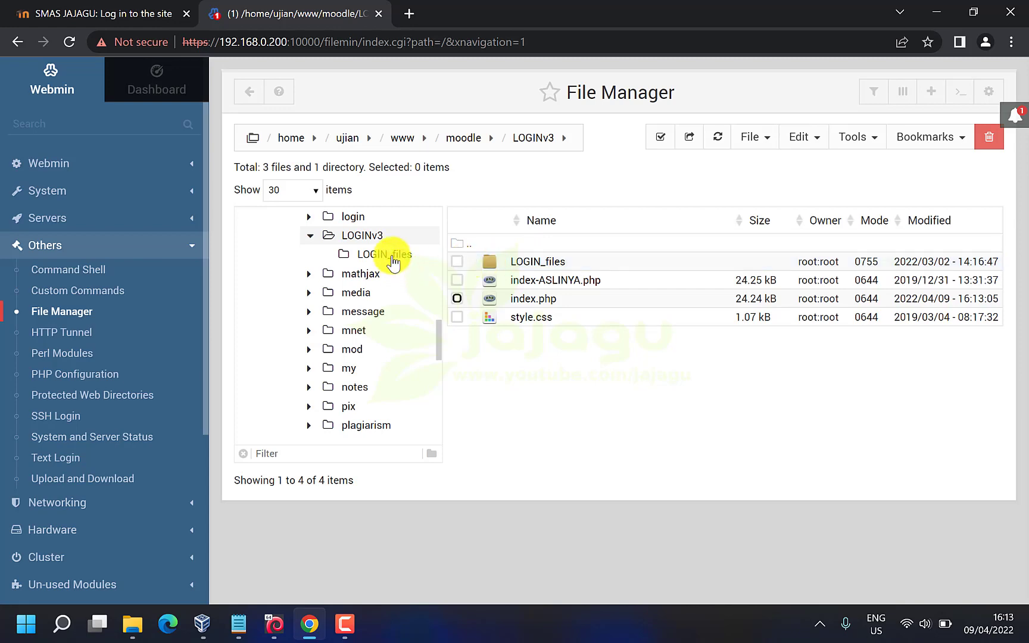
pyautogui.click(491, 260)
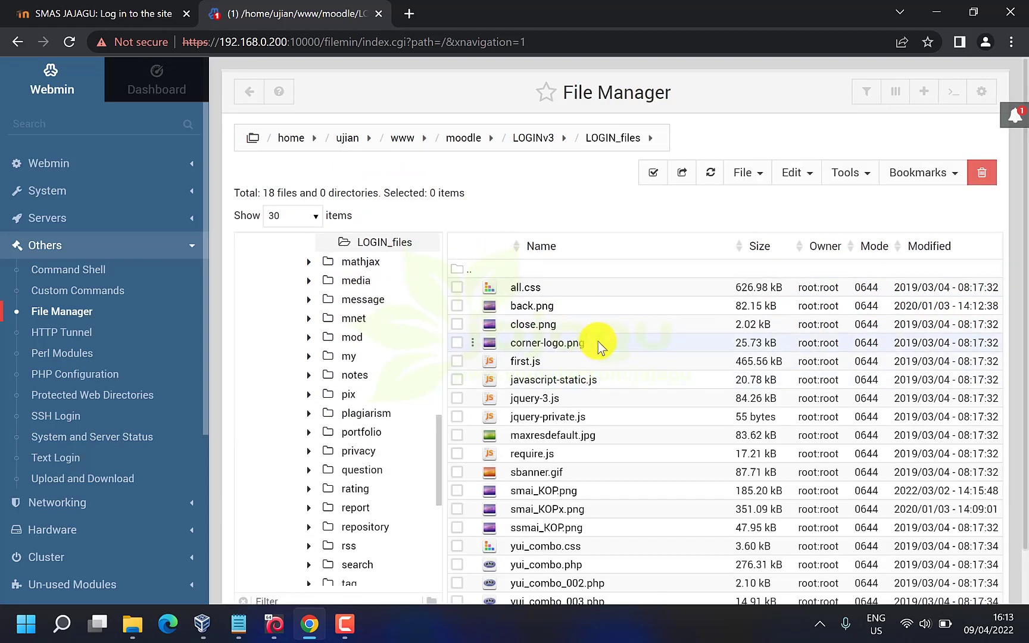
pyautogui.scroll(-1, 595, 343)
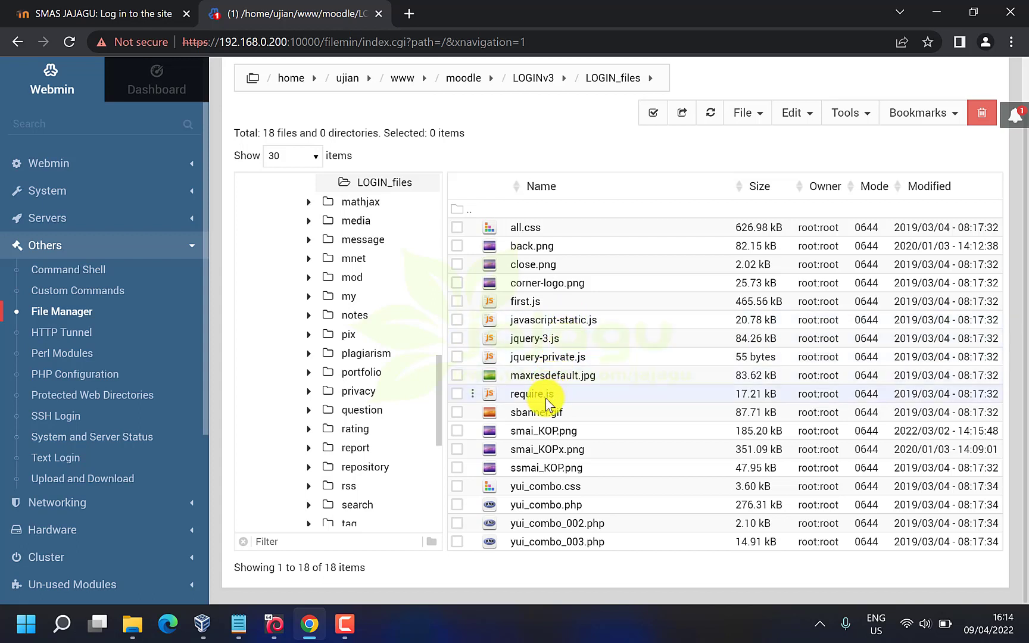
pyautogui.rightClick(471, 436)
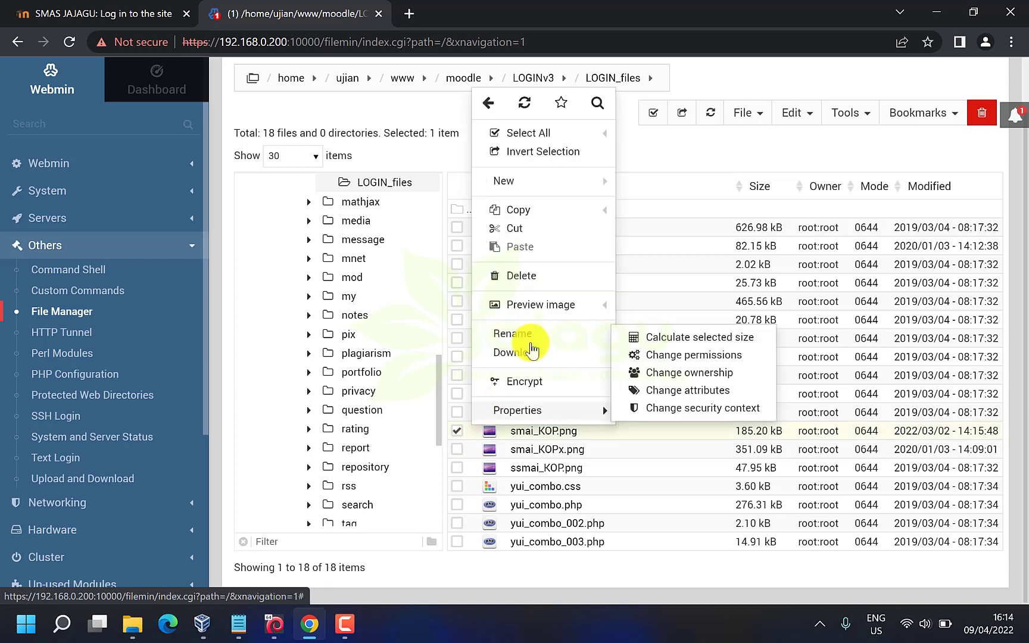
pyautogui.click(529, 354)
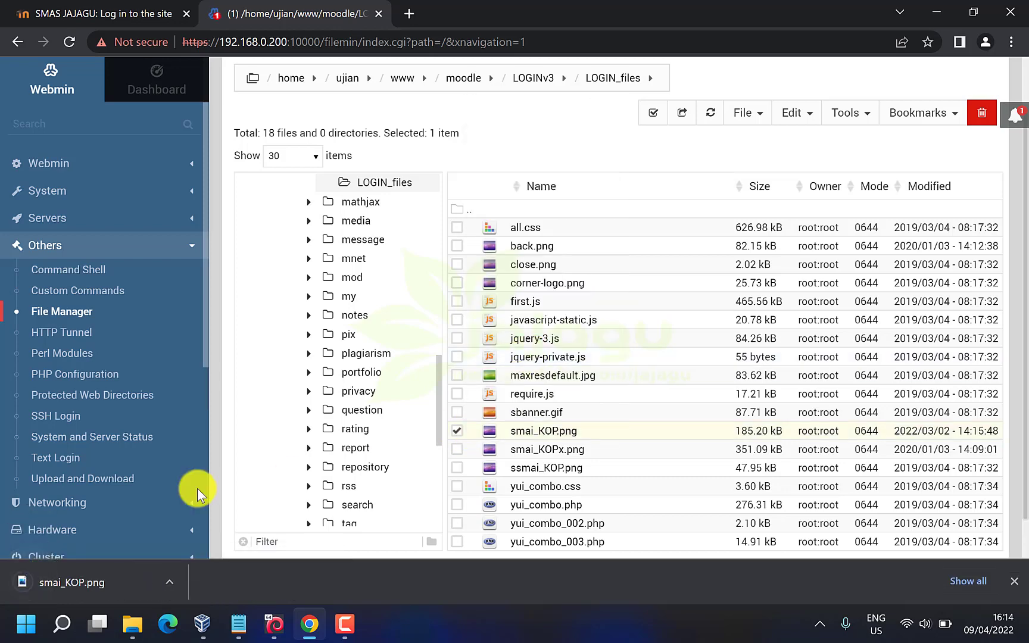
# Open smai_KOP.png in Photos and place it beside the login page banner for comparison
pyautogui.click(81, 589)
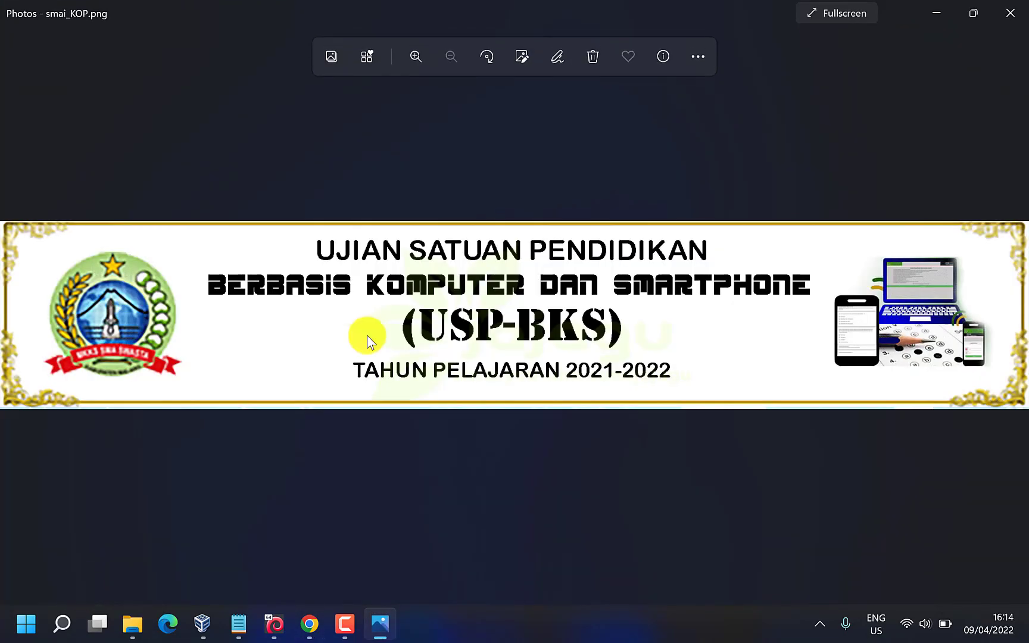
pyautogui.click(974, 12)
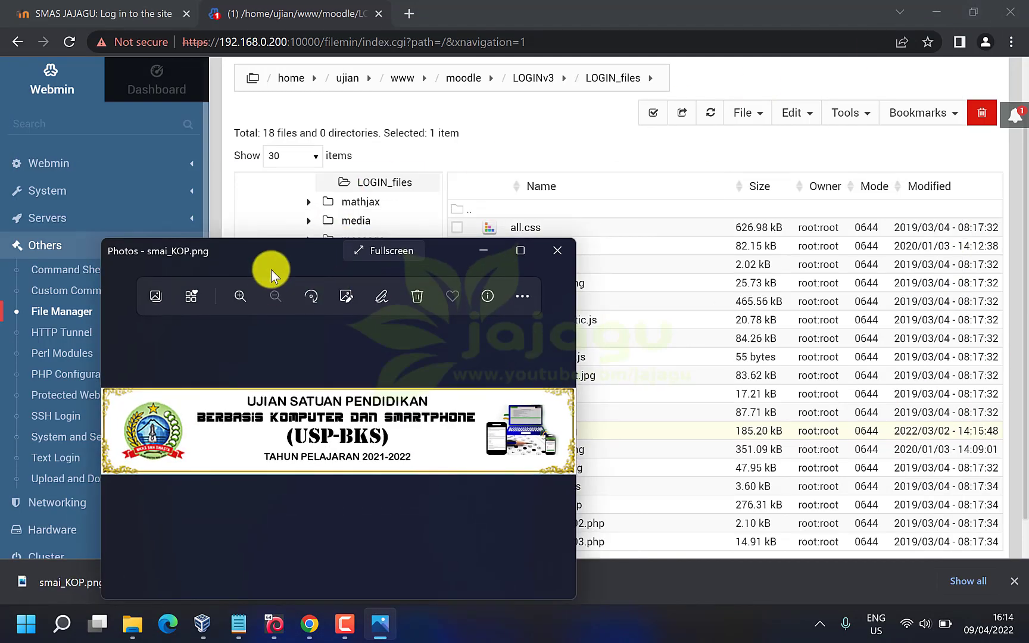
pyautogui.moveTo(273, 257); pyautogui.dragTo(822, 115)
pyautogui.click(126, 17)
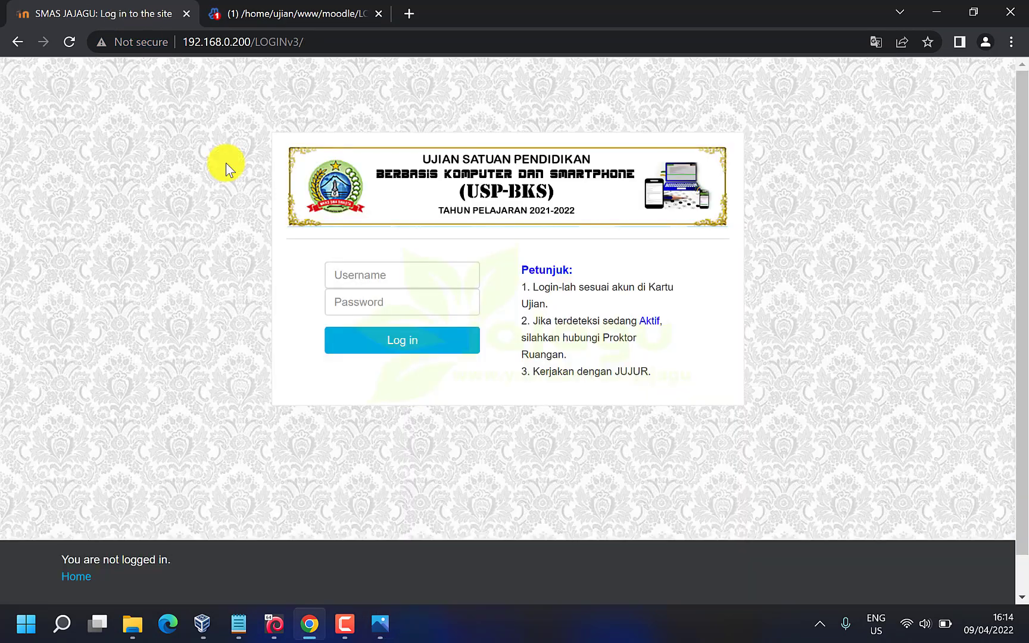
pyautogui.click(381, 623)
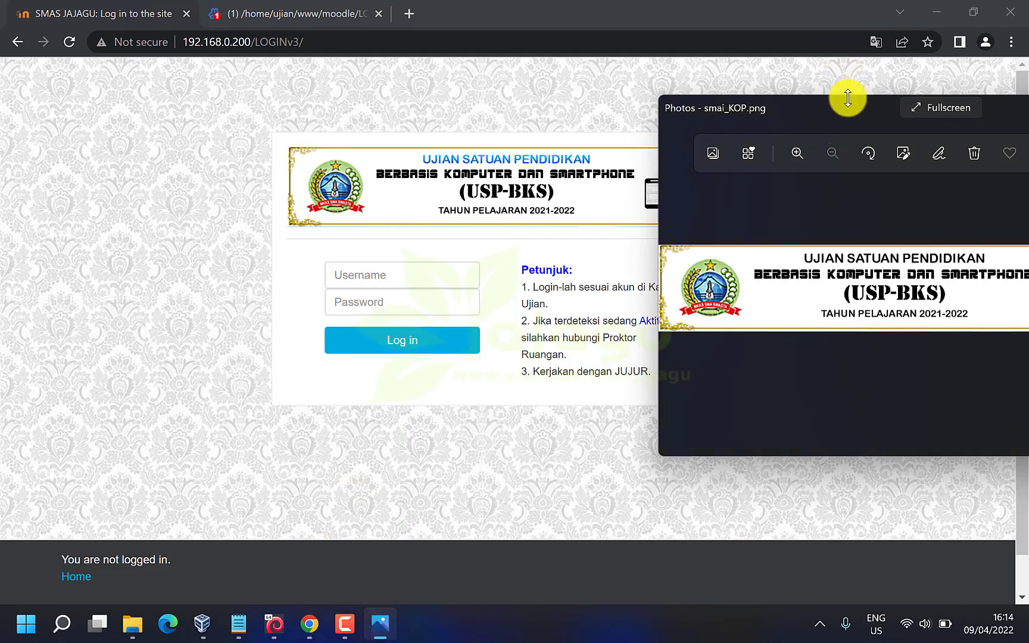
pyautogui.moveTo(848, 102); pyautogui.dragTo(702, 142)
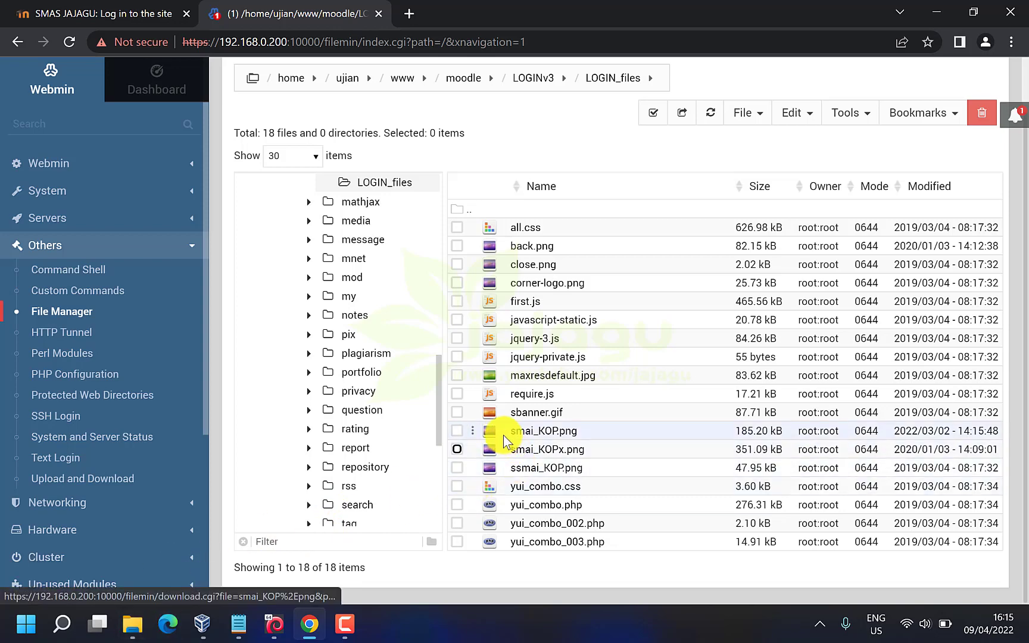
# Preview the smai_KOP.png banner from the Downloads folder
pyautogui.click(134, 623)
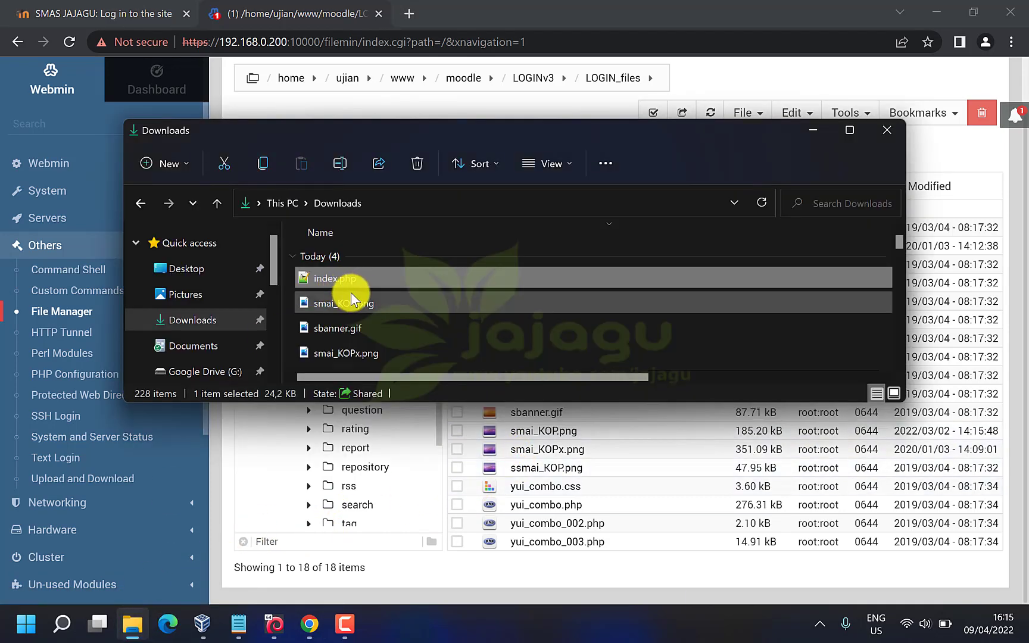
pyautogui.click(362, 306)
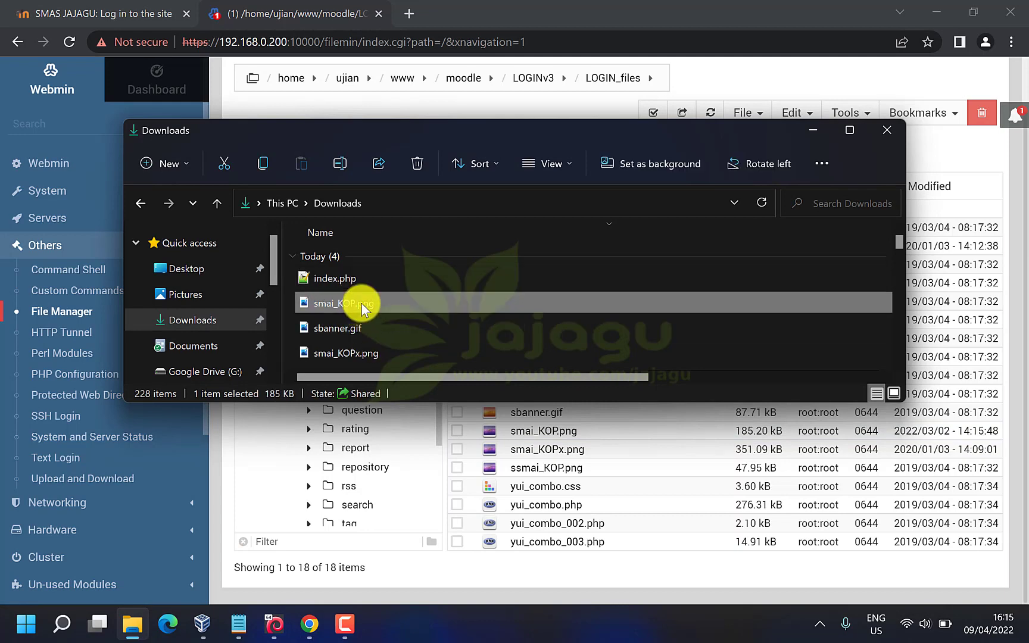
pyautogui.doubleClick(362, 306)
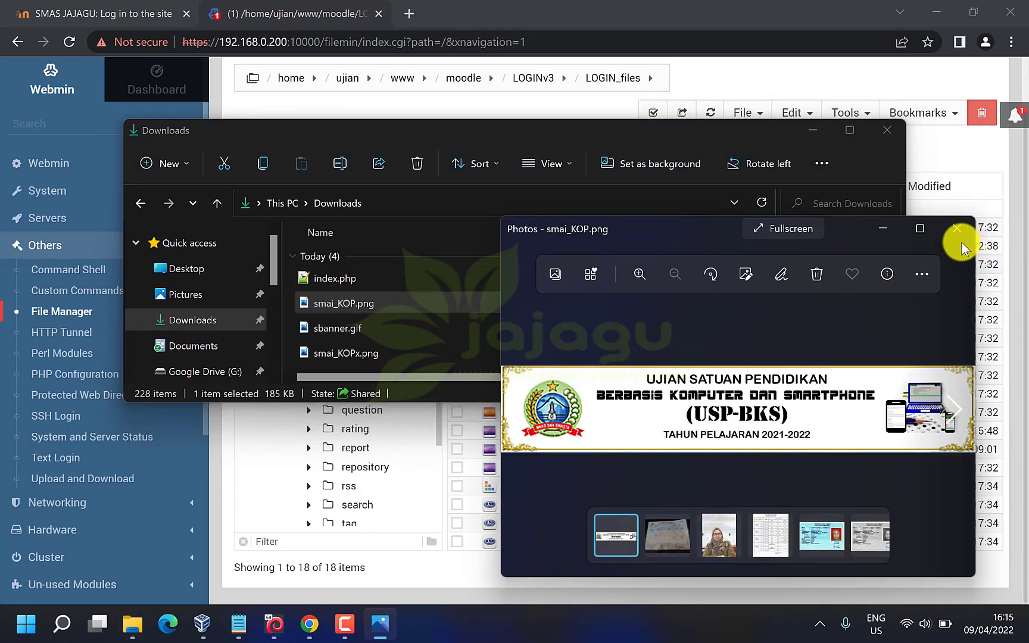
pyautogui.click(956, 229)
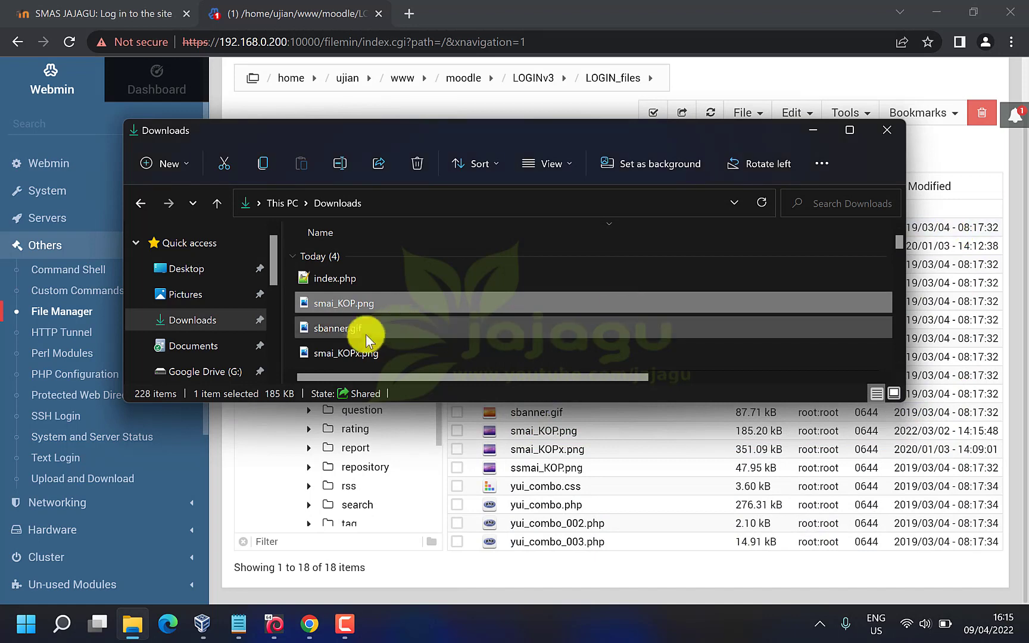
# Read smai_KOP.png's dimensions, 2212 × 404 pixels, in its Properties Details
pyautogui.rightClick(349, 302)
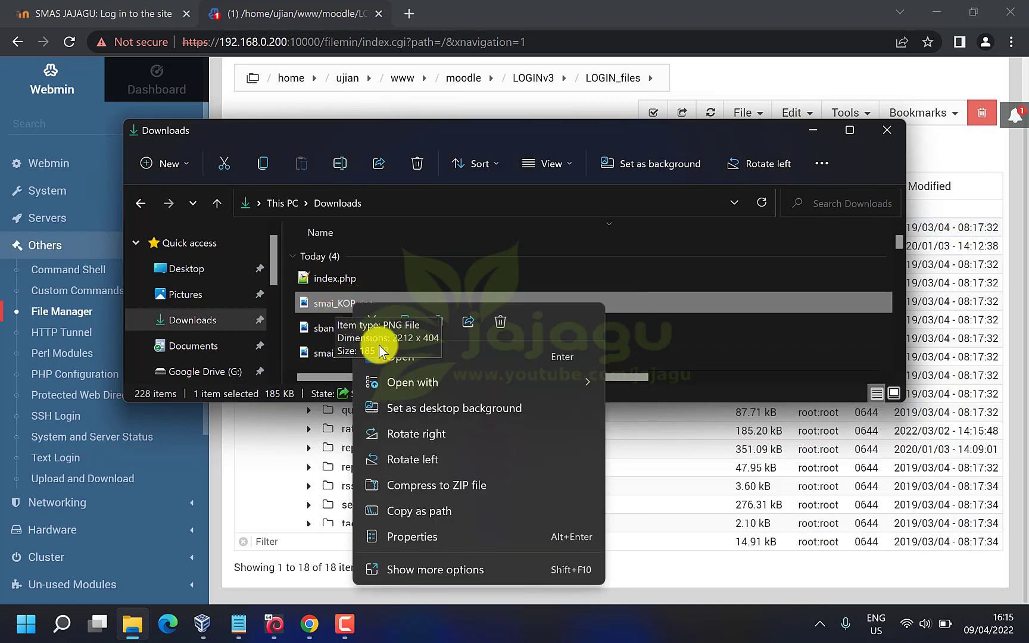
pyautogui.click(418, 538)
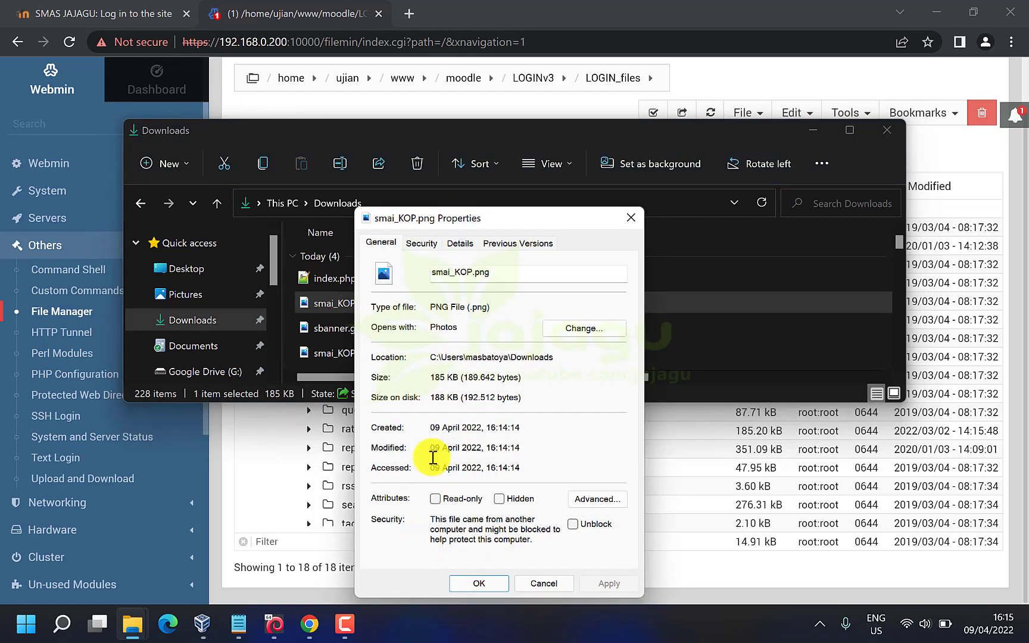
pyautogui.click(491, 244)
pyautogui.click(456, 244)
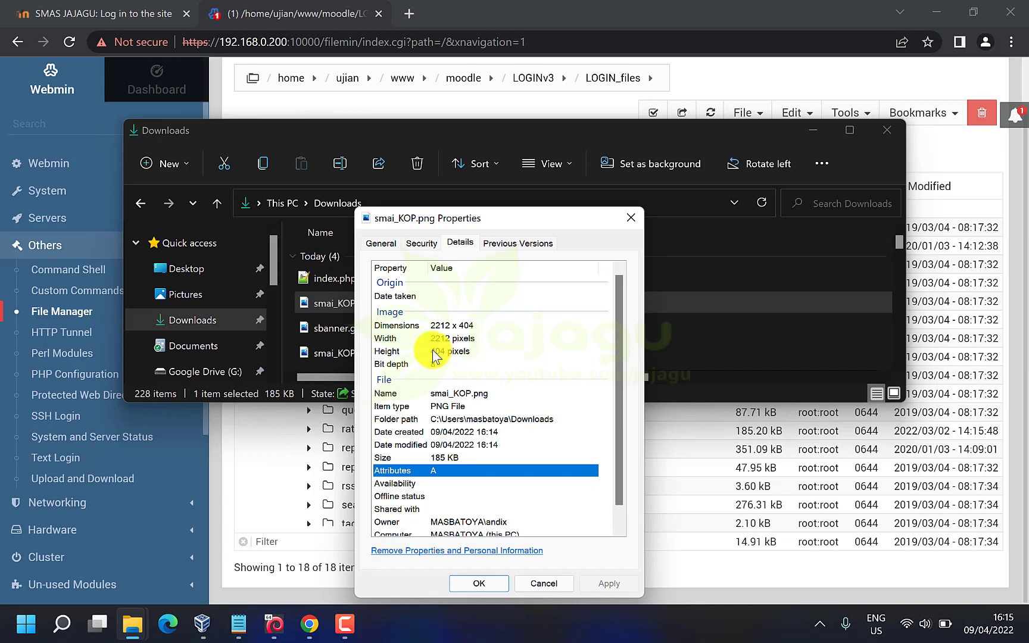
pyautogui.click(447, 352)
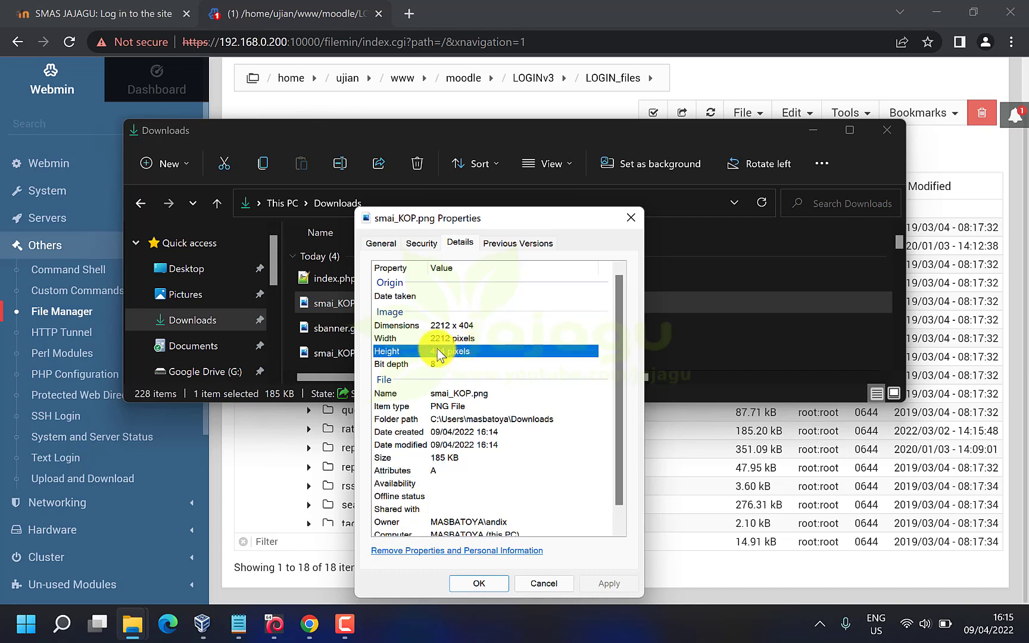
pyautogui.click(436, 339)
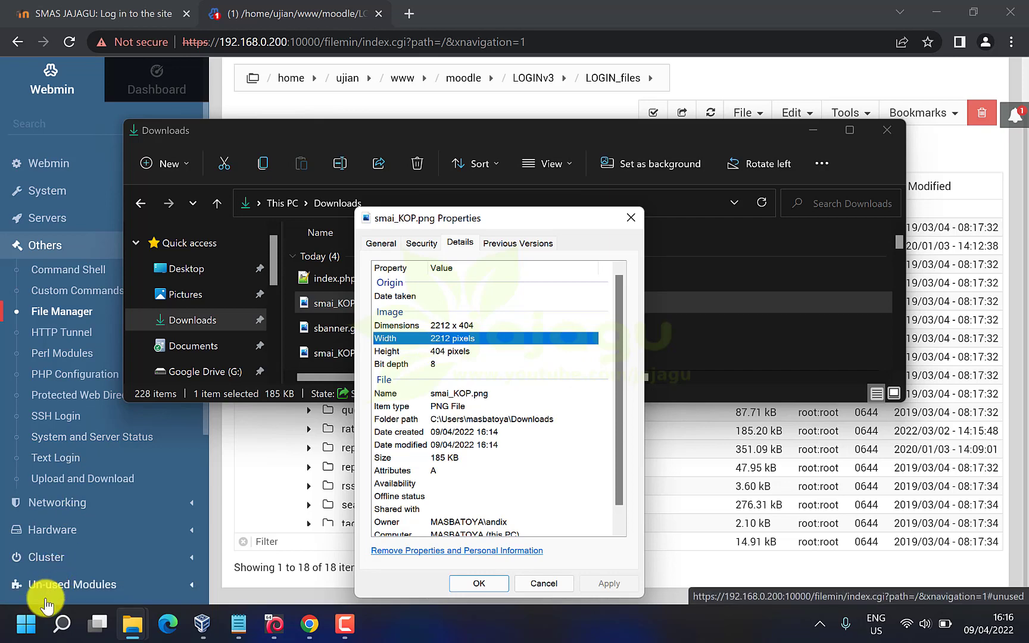
pyautogui.click(26, 633)
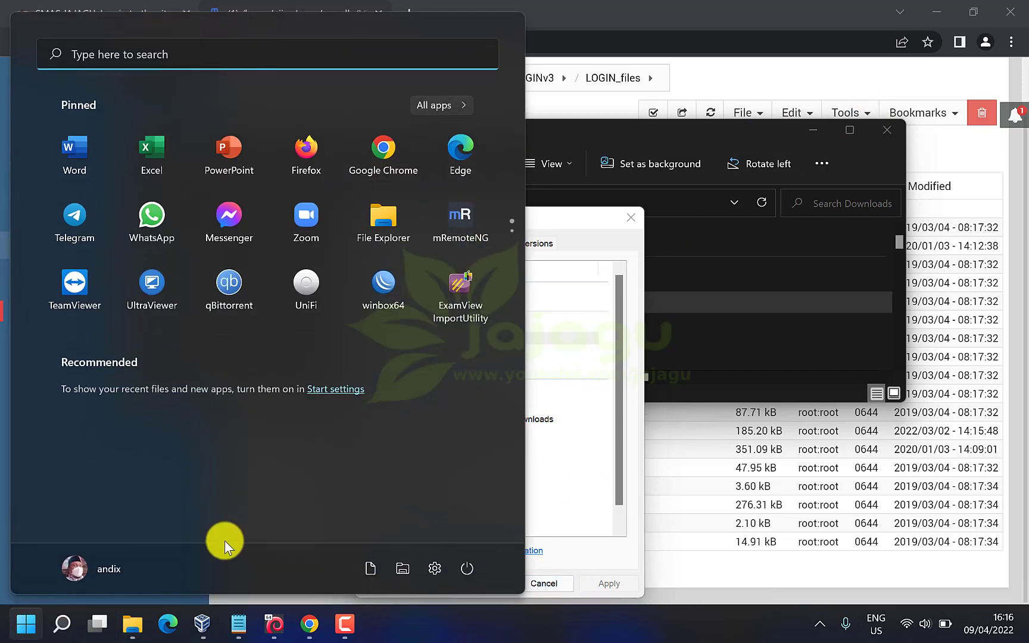
# Launch Paint, shrink its window, and bring up the canvas size settings
pyautogui.write('paint')
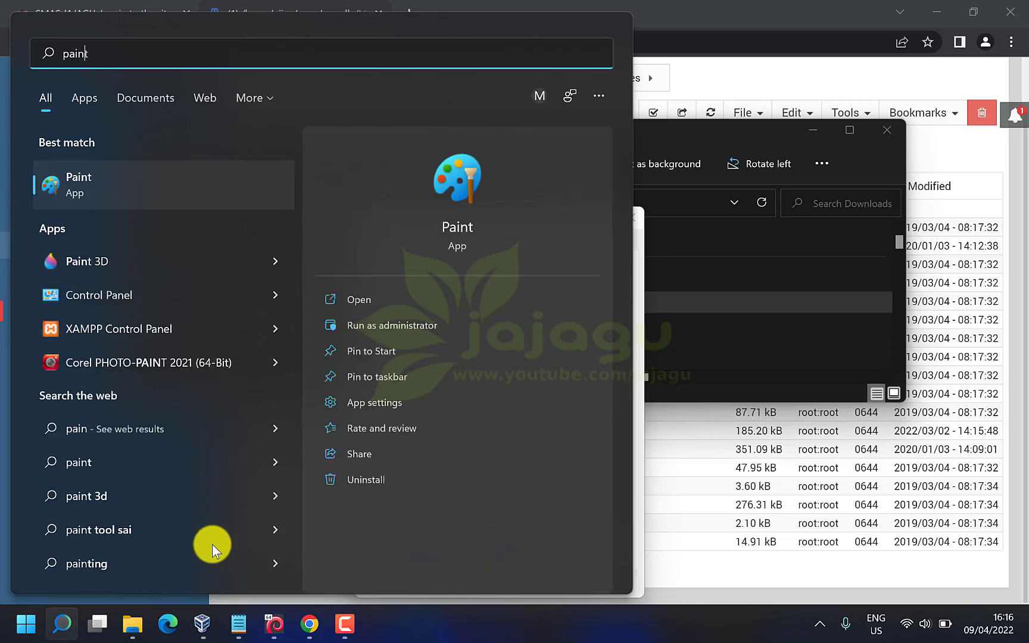
pyautogui.click(140, 184)
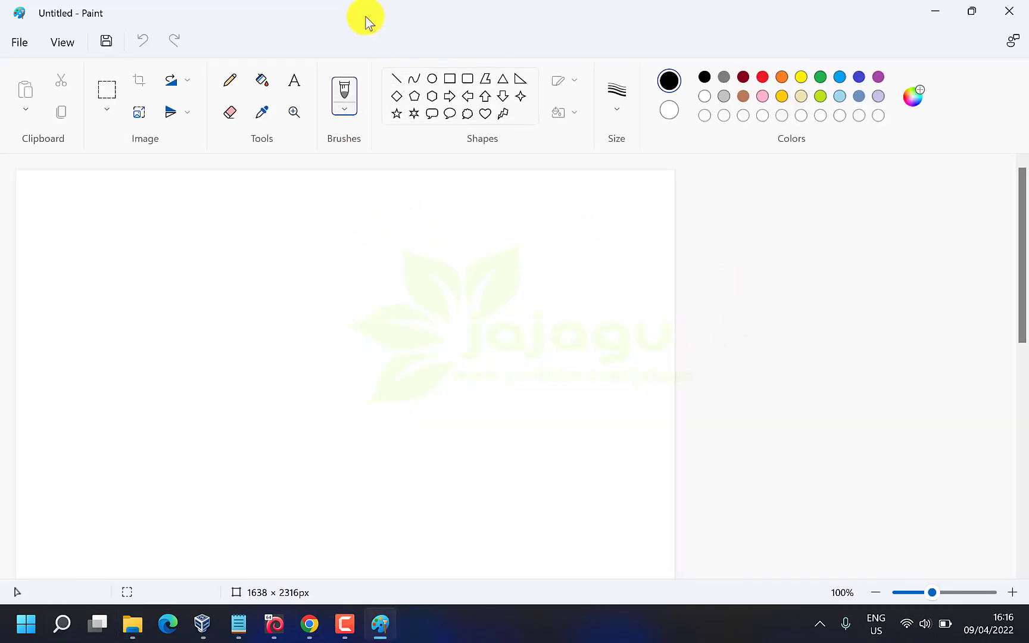
pyautogui.moveTo(322, 18)
pyautogui.mouseDown()
pyautogui.moveTo(666, 150)
pyautogui.moveTo(652, 142)
pyautogui.moveTo(723, 122)
pyautogui.mouseUp()
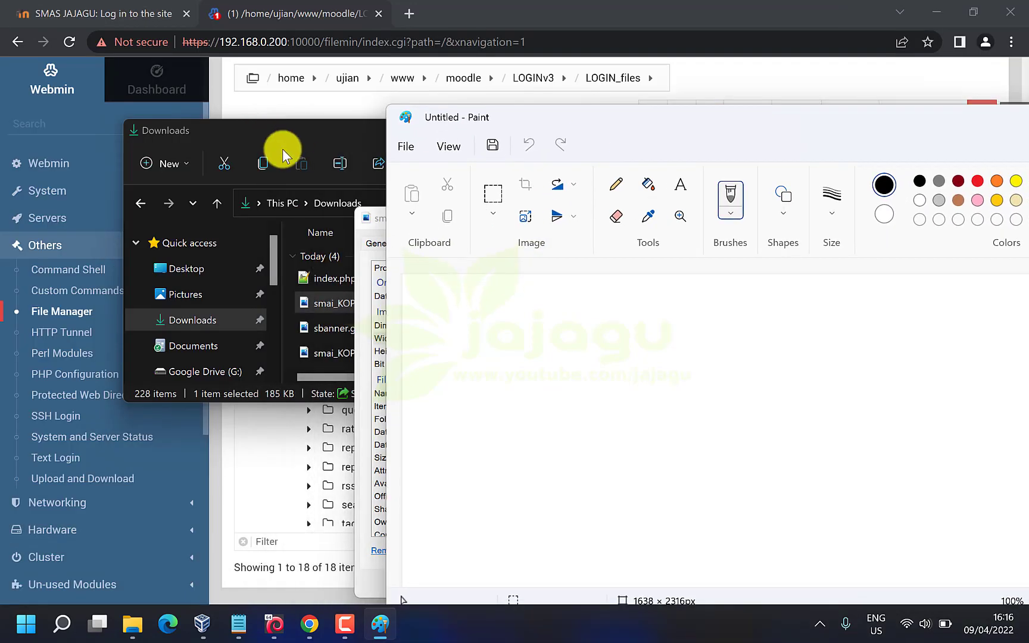
pyautogui.click(400, 152)
pyautogui.click(399, 149)
pyautogui.click(398, 148)
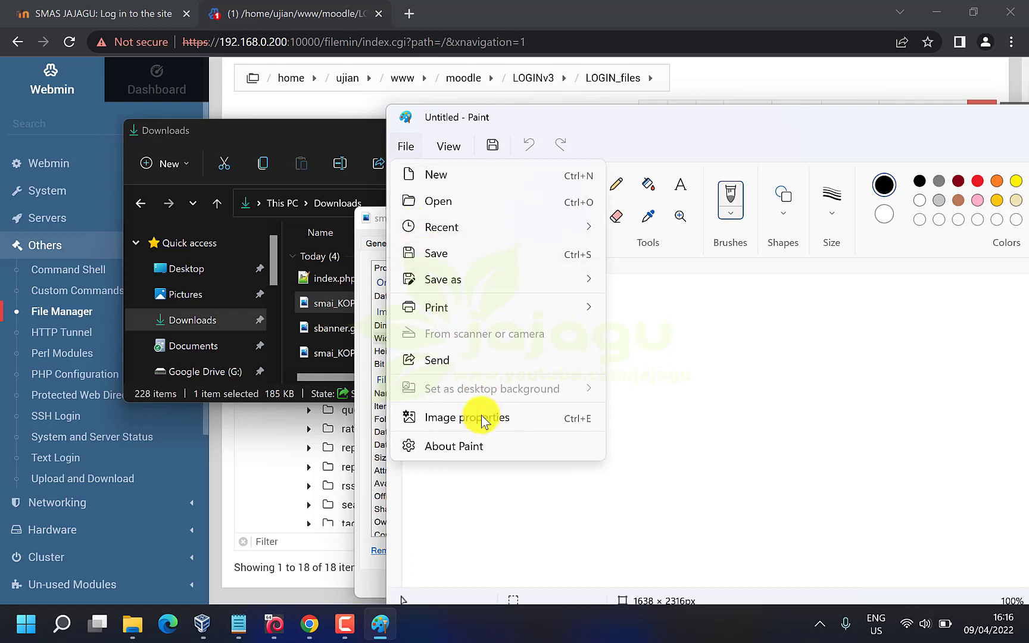
pyautogui.click(467, 417)
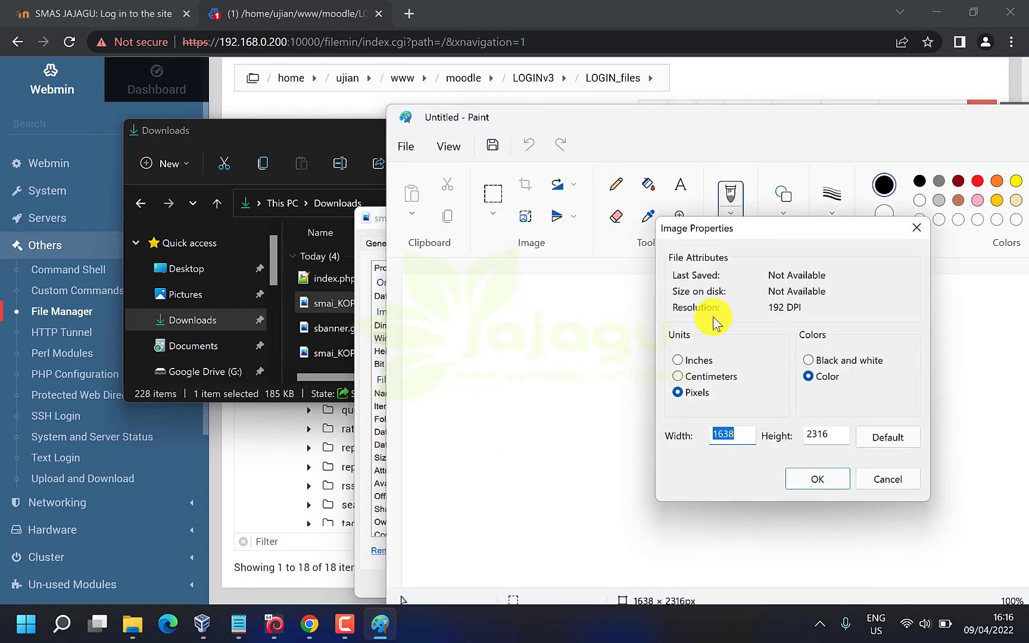
# Resize the Paint canvas to 2212 × 404 pixels to match the banner
pyautogui.click(363, 239)
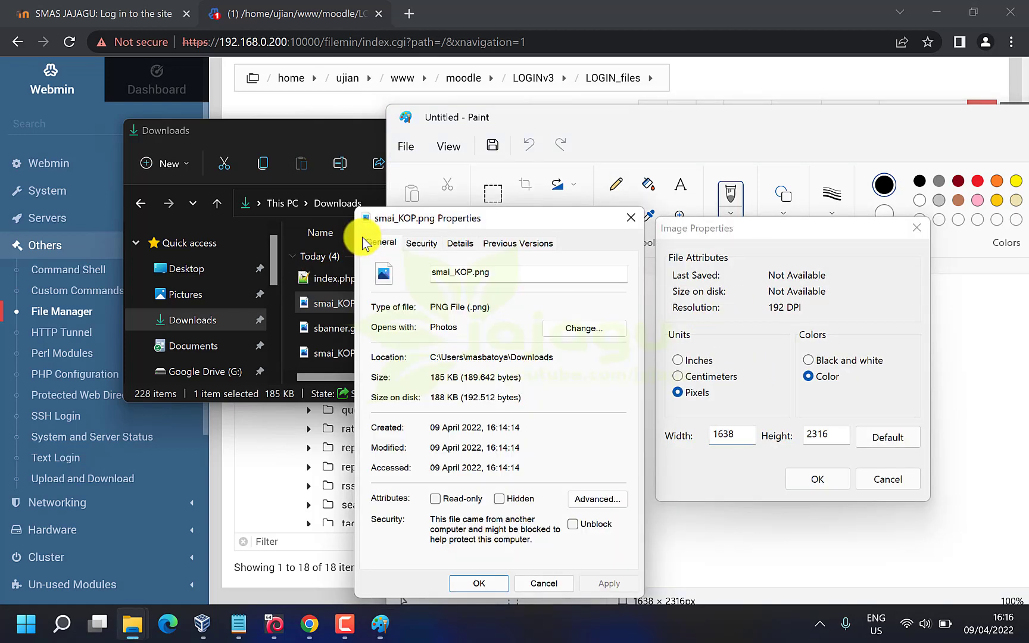
pyautogui.moveTo(482, 219)
pyautogui.mouseDown()
pyautogui.moveTo(402, 202)
pyautogui.moveTo(235, 141)
pyautogui.mouseUp()
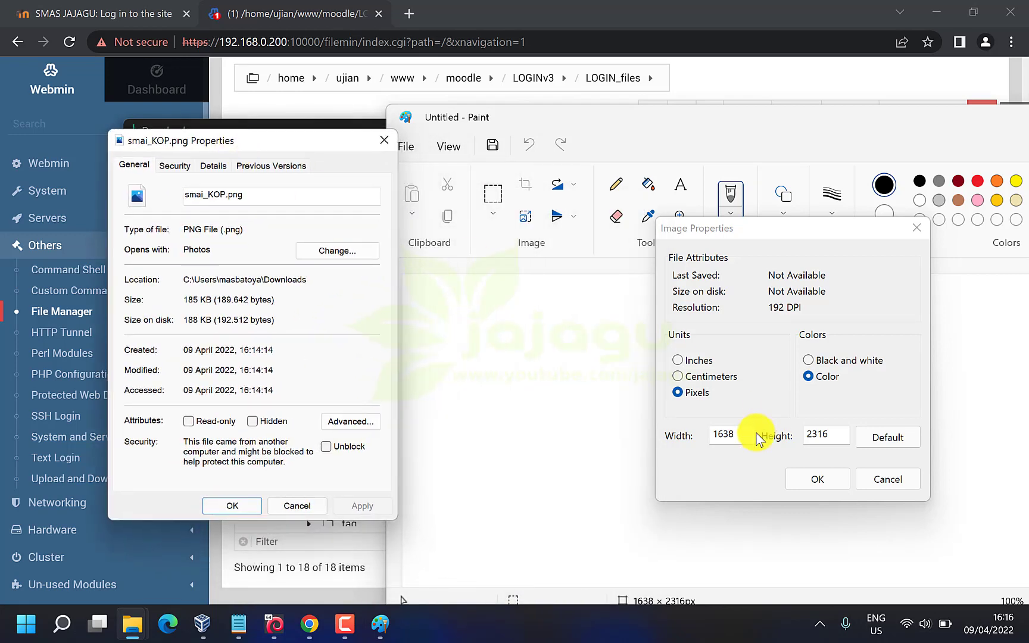
pyautogui.moveTo(754, 438); pyautogui.dragTo(659, 418)
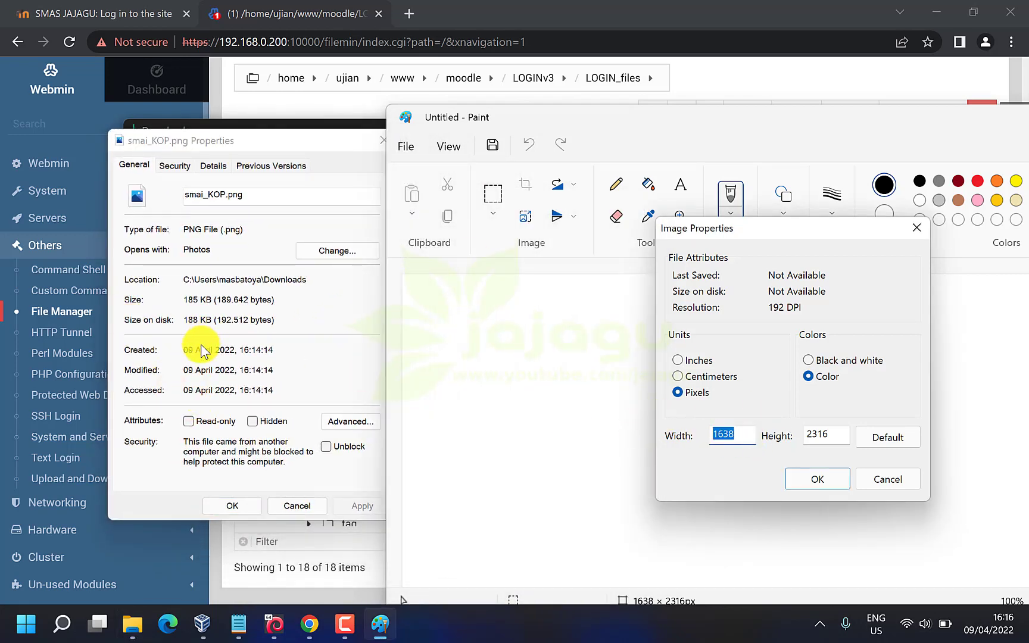
pyautogui.click(213, 166)
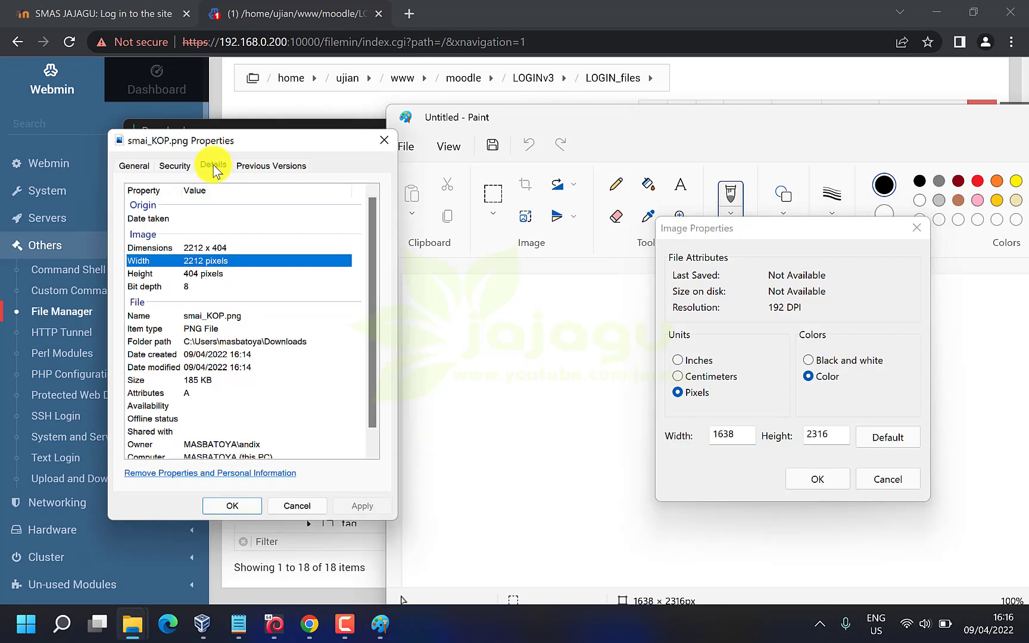
pyautogui.click(744, 436)
pyautogui.write('2212')
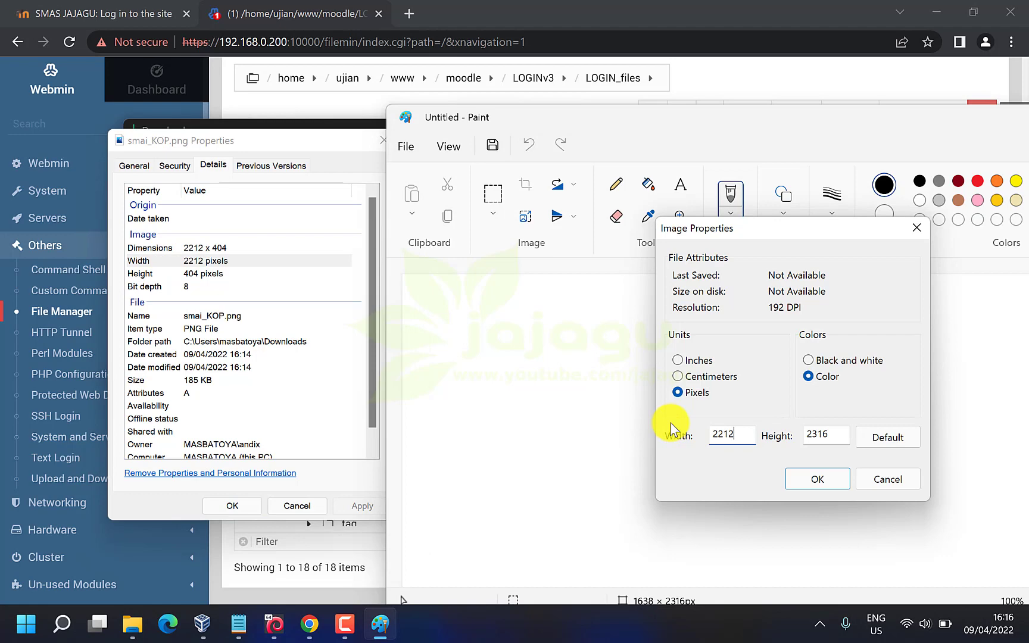
pyautogui.click(841, 434)
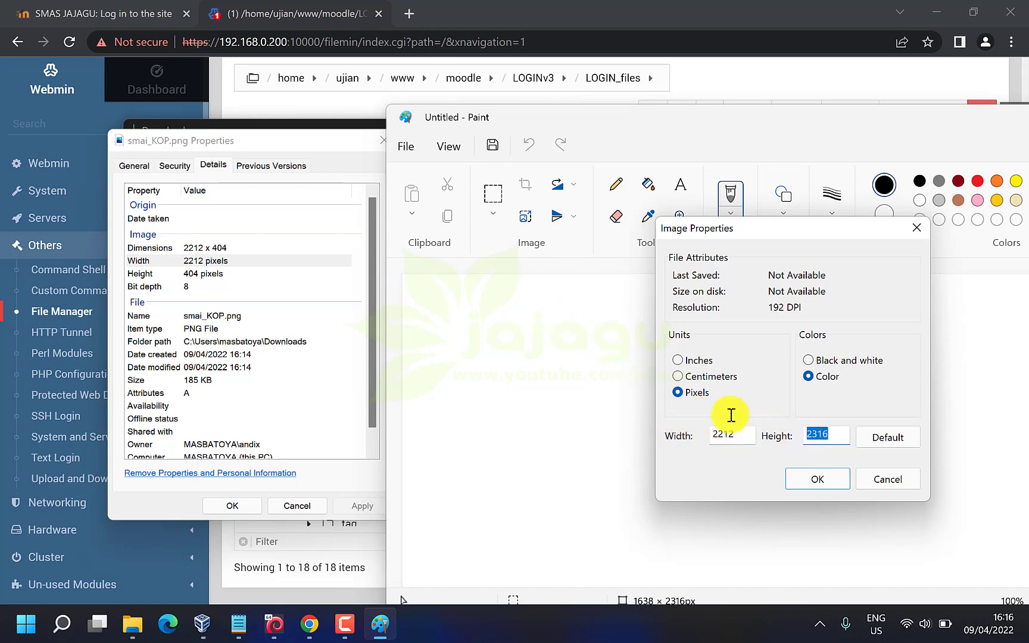
pyautogui.write('404')
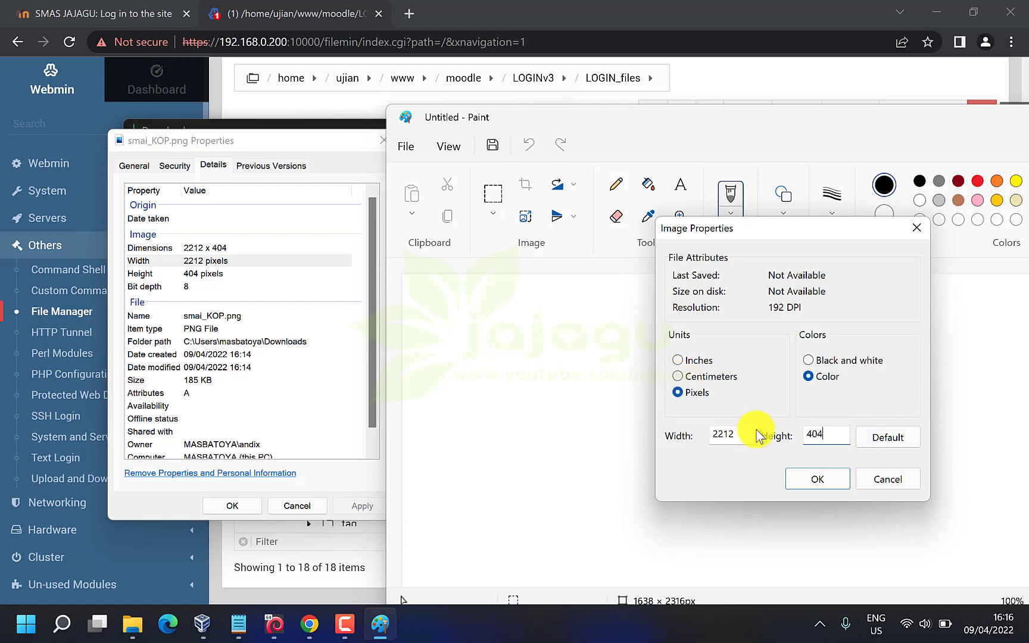
pyautogui.click(812, 482)
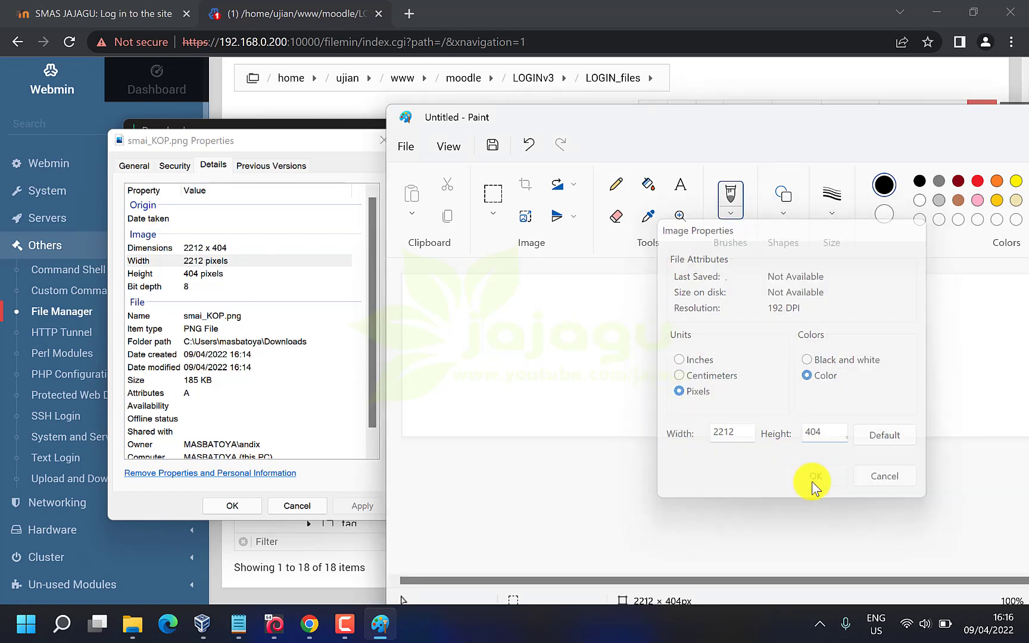
pyautogui.moveTo(333, 142); pyautogui.dragTo(266, 132)
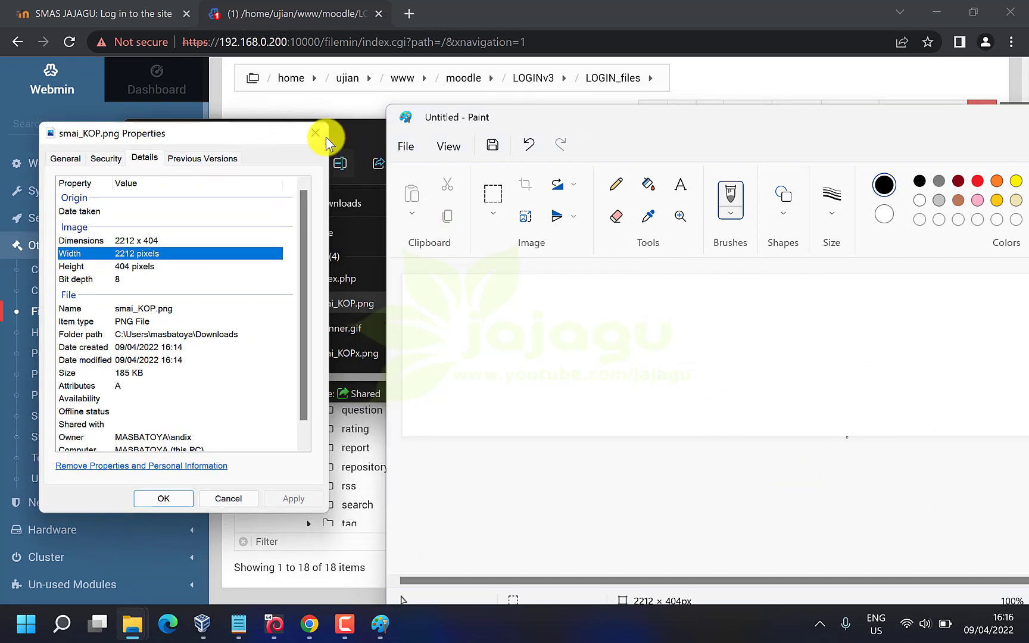
# Maximize Paint and fill the blank canvas with green
pyautogui.click(316, 134)
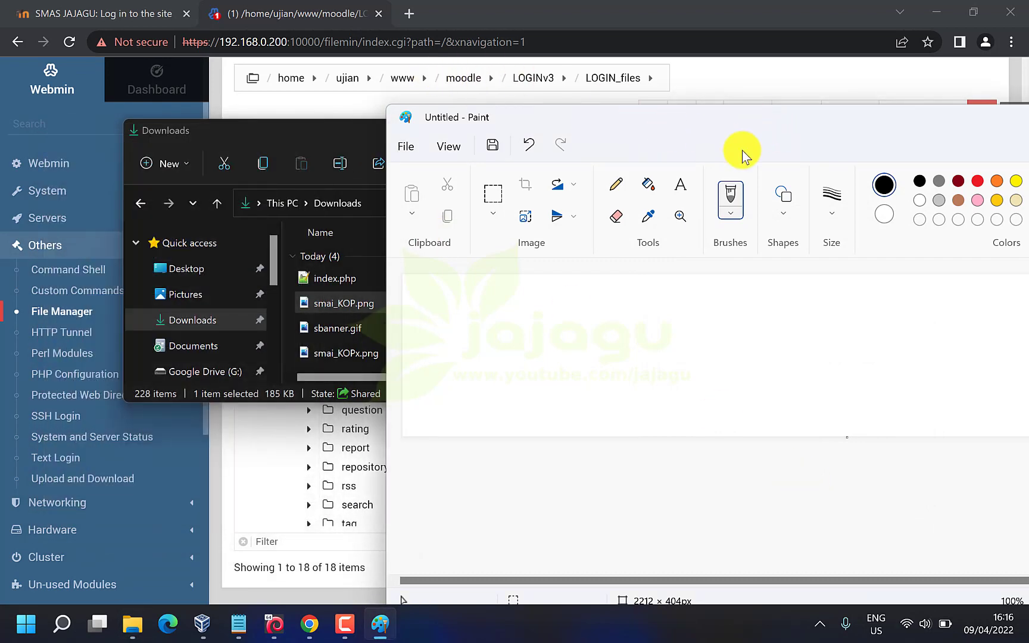
pyautogui.moveTo(713, 122); pyautogui.dragTo(407, 95)
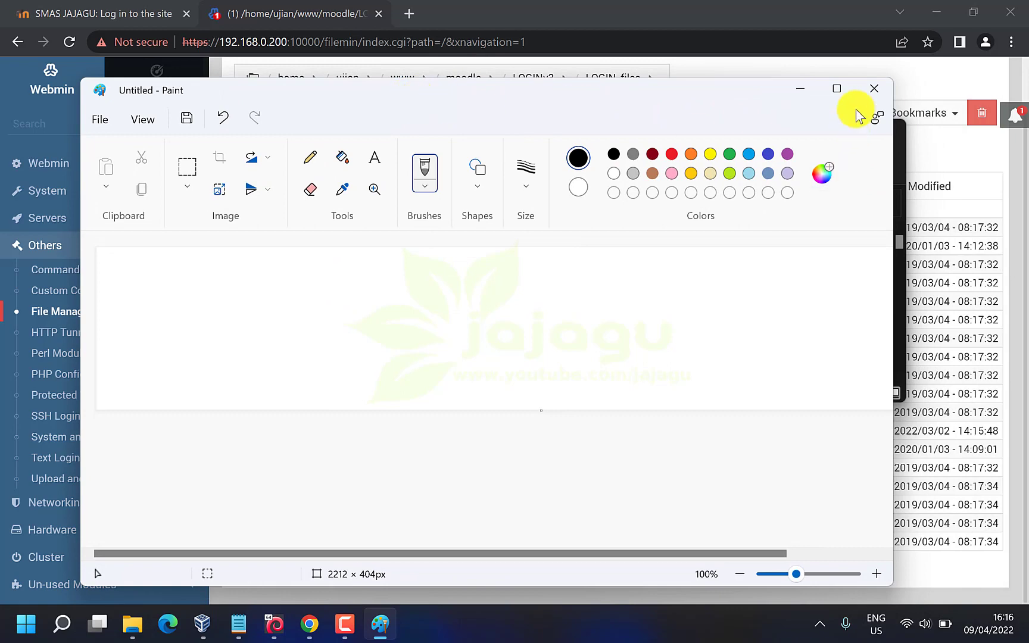
pyautogui.click(837, 89)
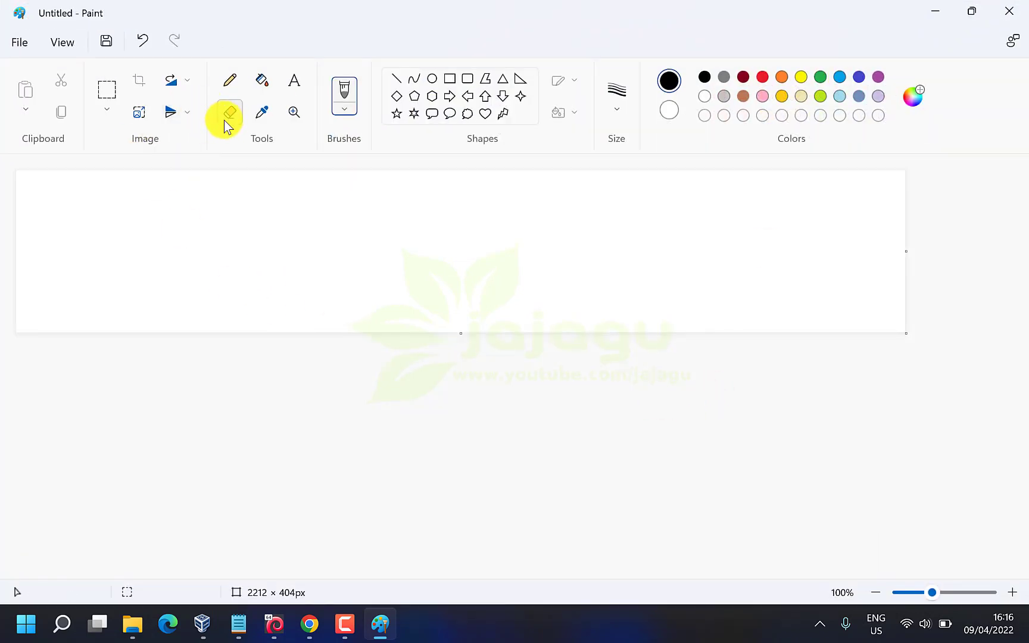
pyautogui.click(261, 88)
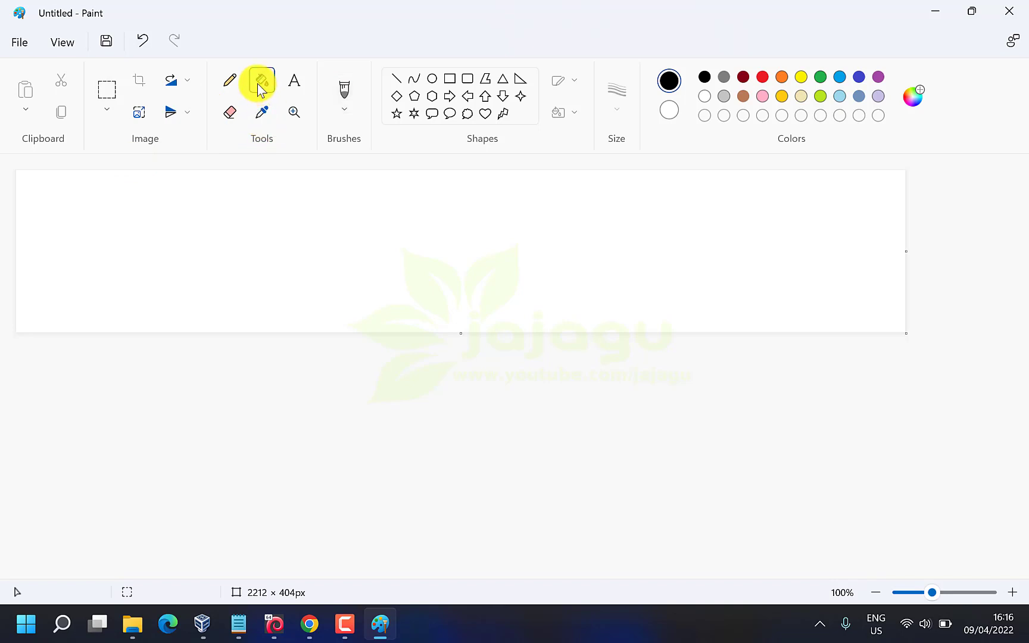
pyautogui.click(820, 81)
pyautogui.click(476, 277)
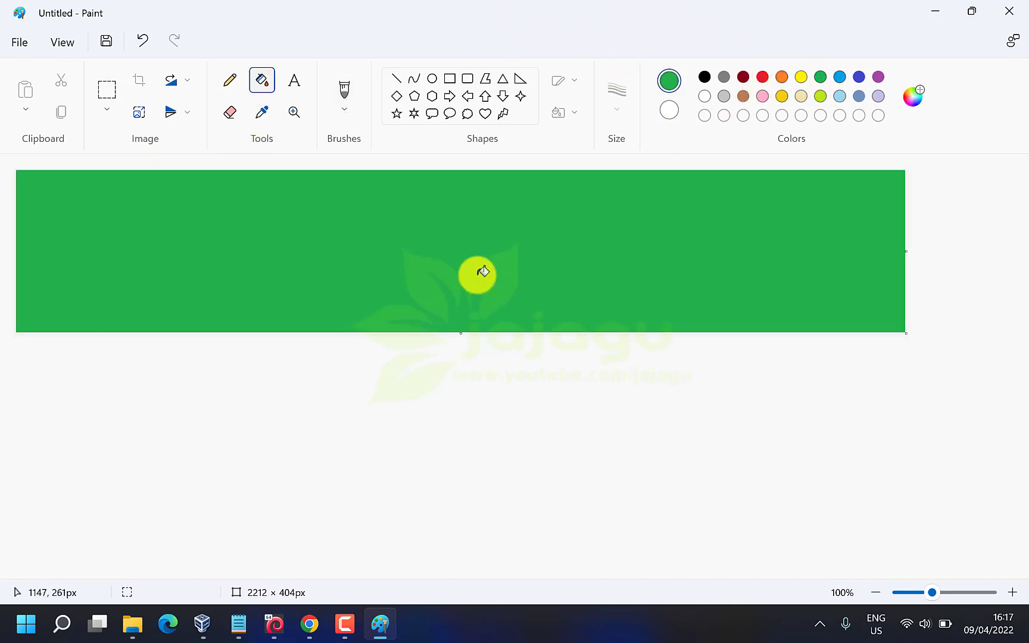
# Add yellow text 'CBT PAS SMAS JAJAGU' onto the green banner
pyautogui.click(299, 82)
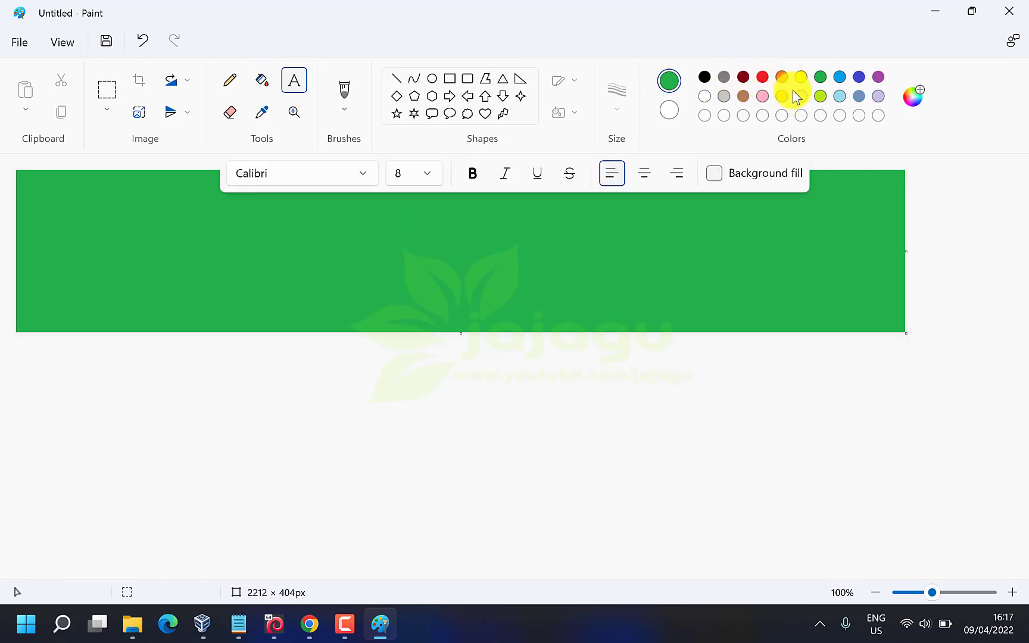
pyautogui.click(800, 77)
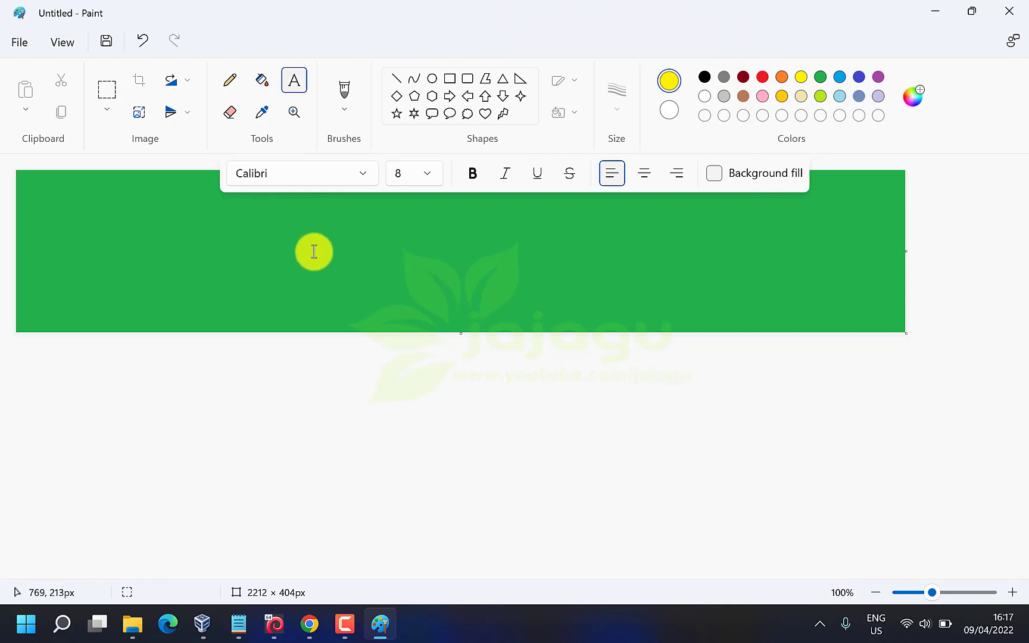
pyautogui.click(287, 245)
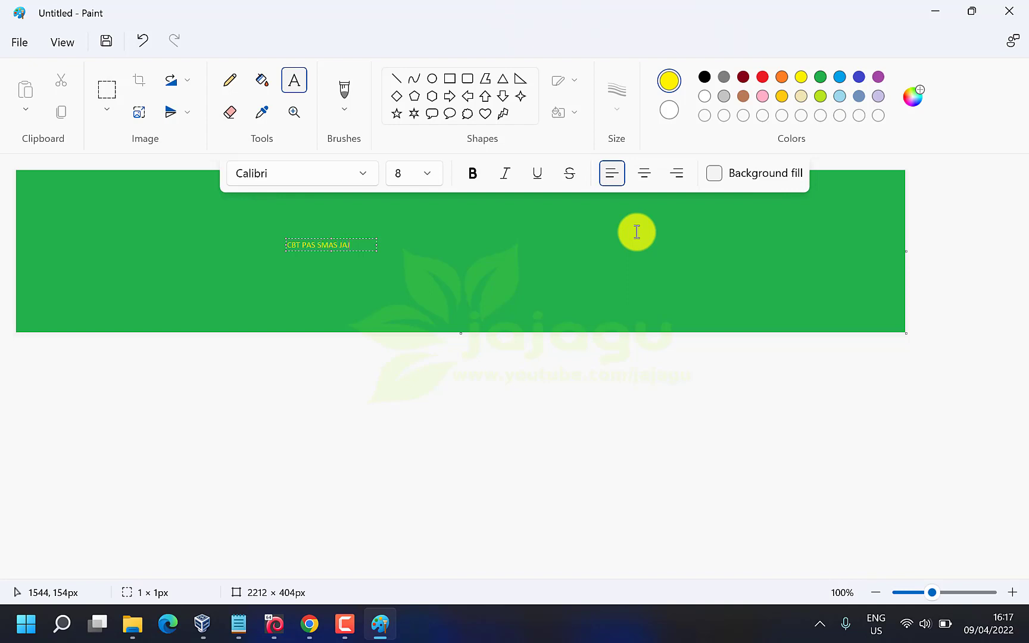
pyautogui.hotkey('ctrl', 'a')
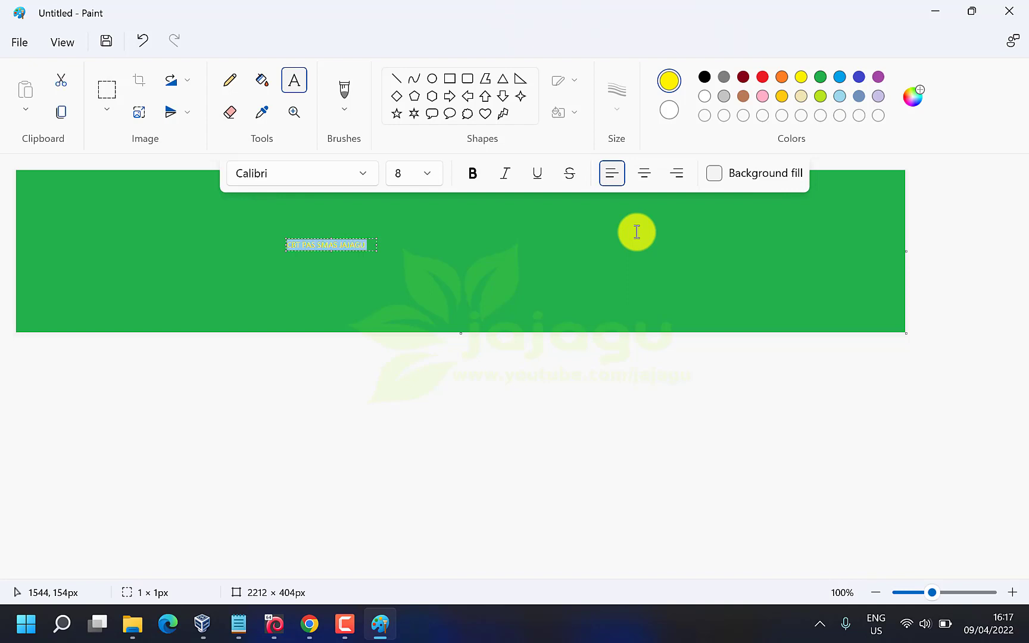
# Format 'CBT PAS SMAS JAJAGU' as bold red size 36, widen its text box and centre it
pyautogui.click(473, 173)
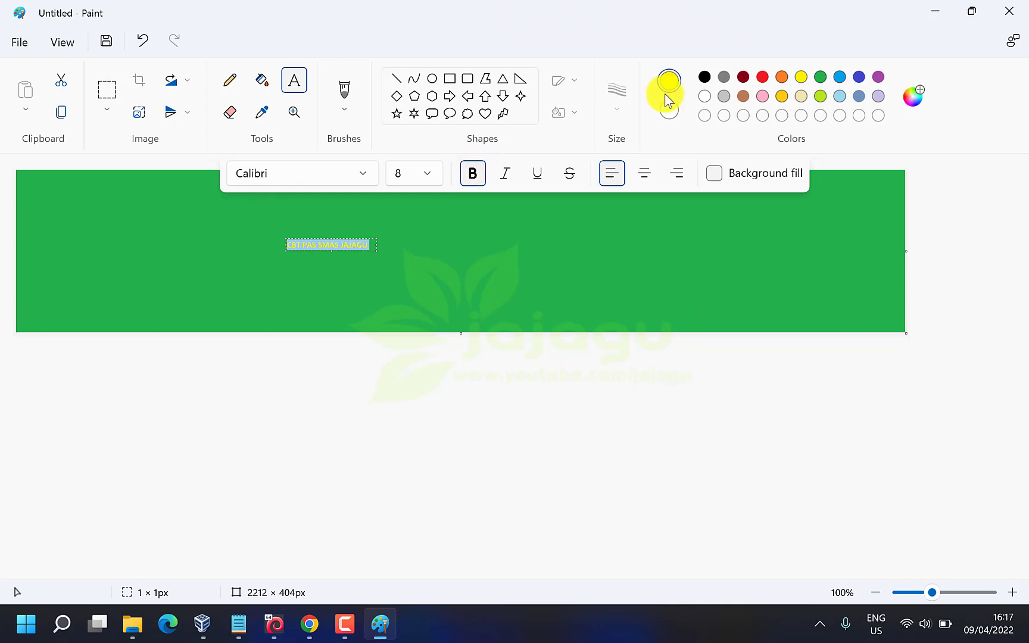
pyautogui.click(766, 76)
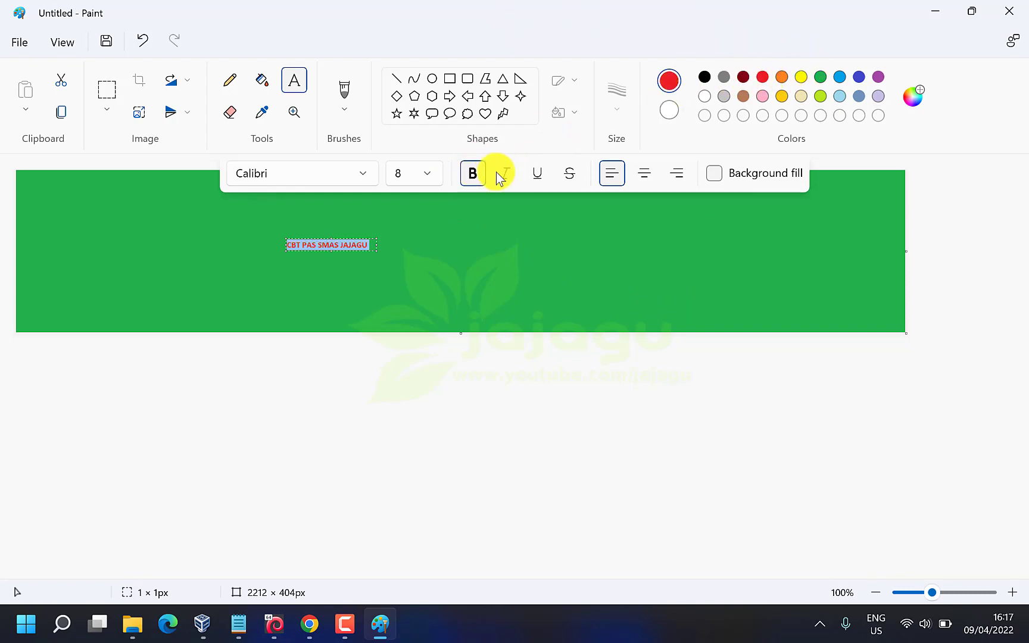
pyautogui.click(433, 173)
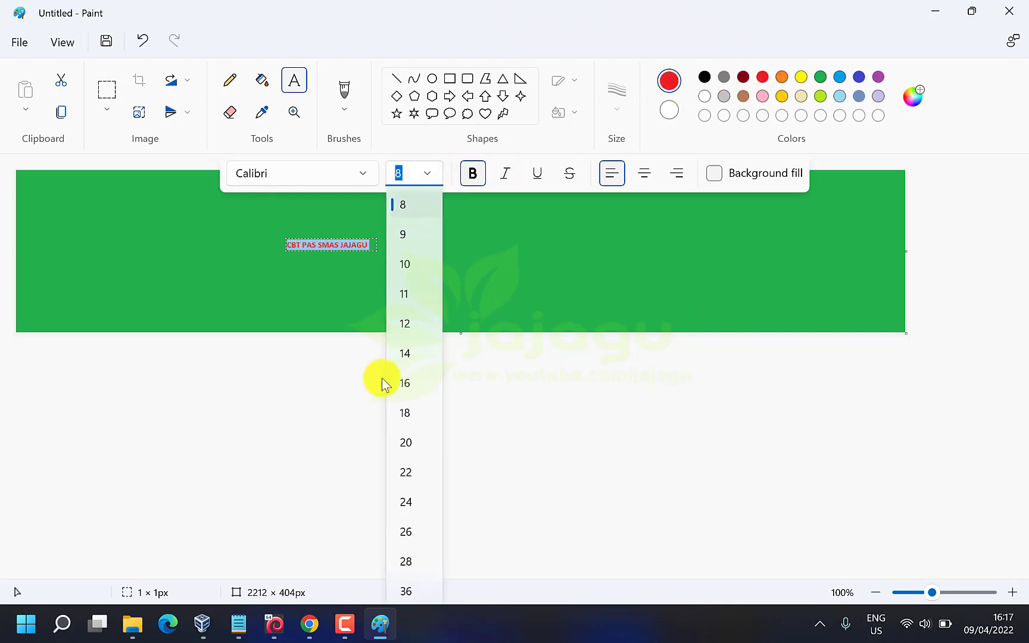
pyautogui.click(405, 531)
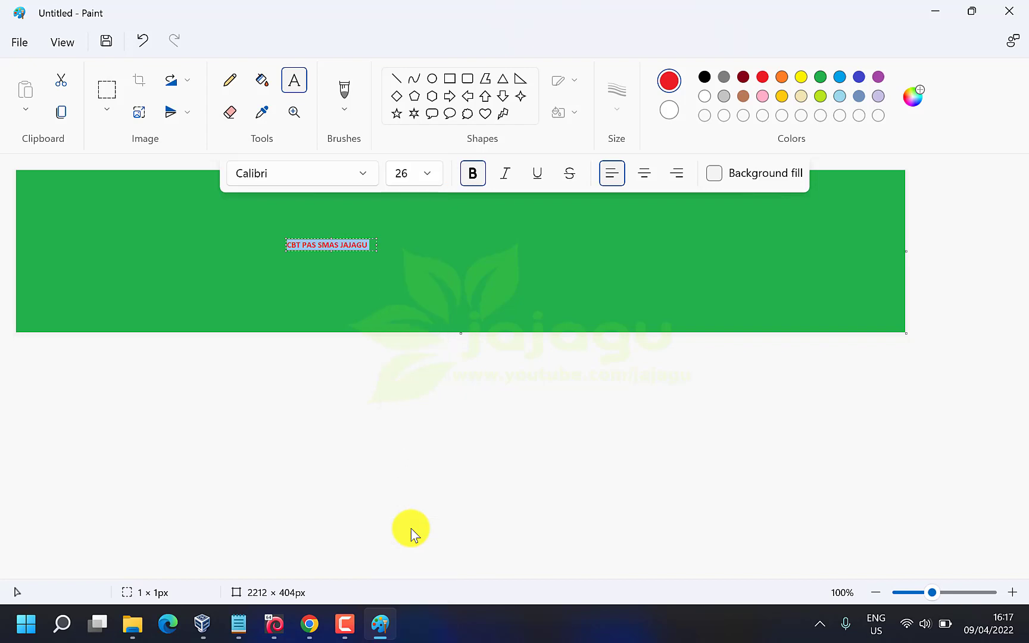
pyautogui.click(377, 248)
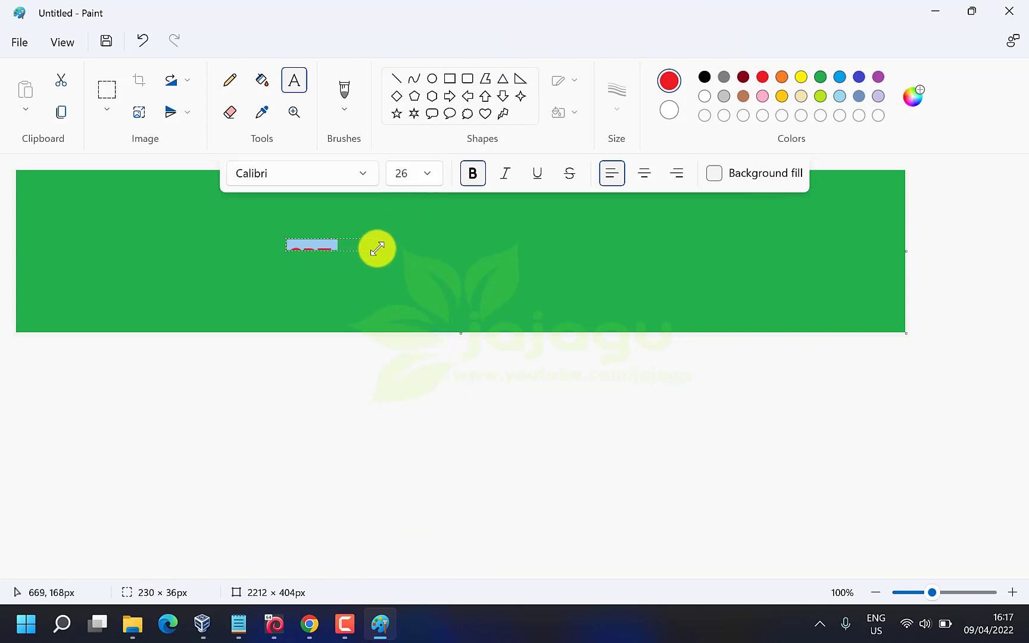
pyautogui.moveTo(377, 248); pyautogui.dragTo(569, 225)
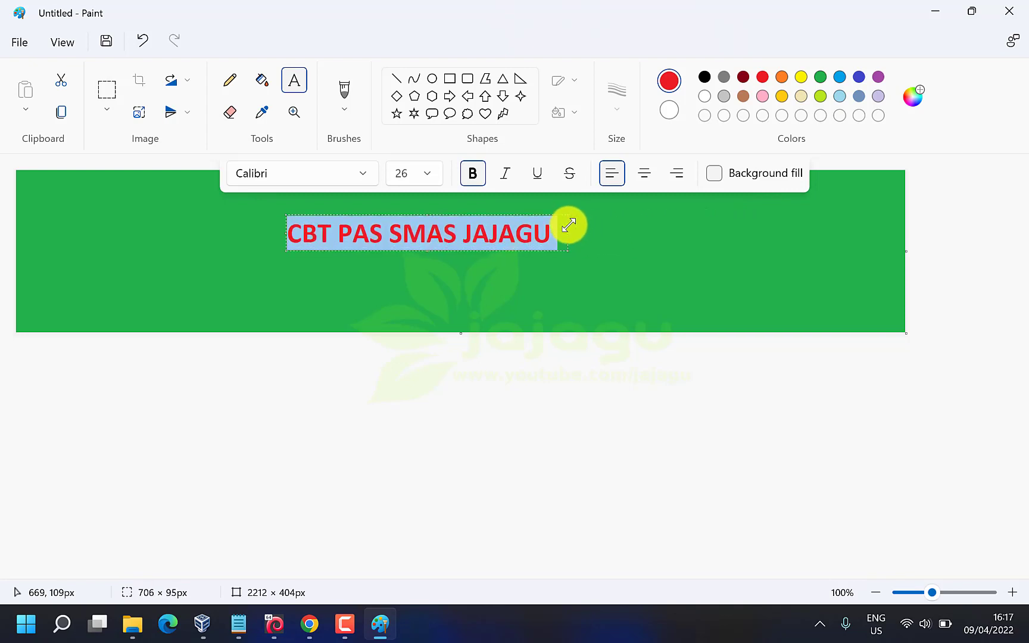
pyautogui.click(435, 175)
pyautogui.scroll(-1, 410, 474)
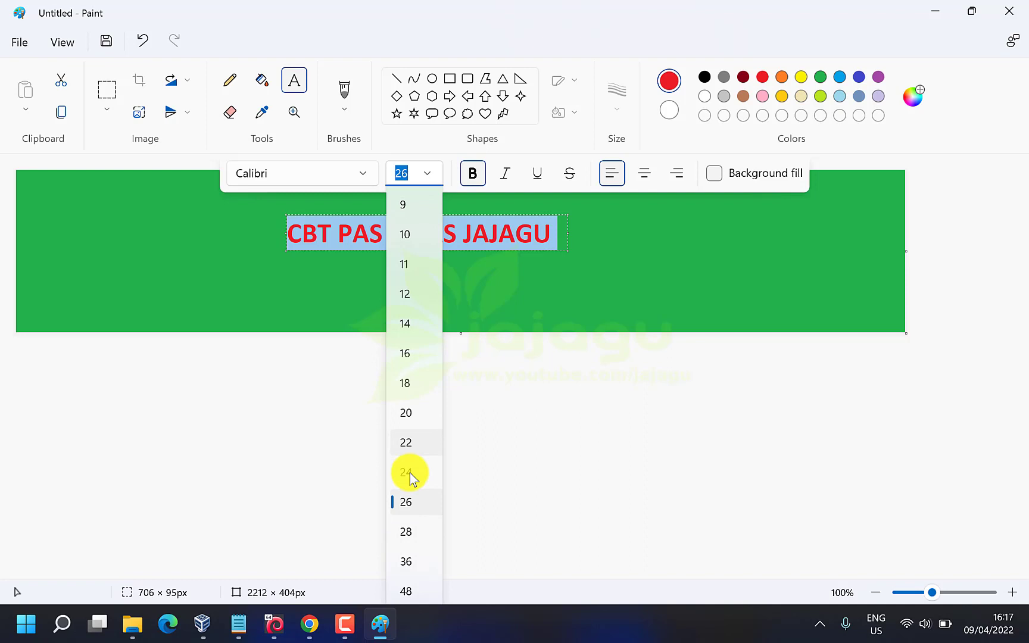
pyautogui.click(402, 562)
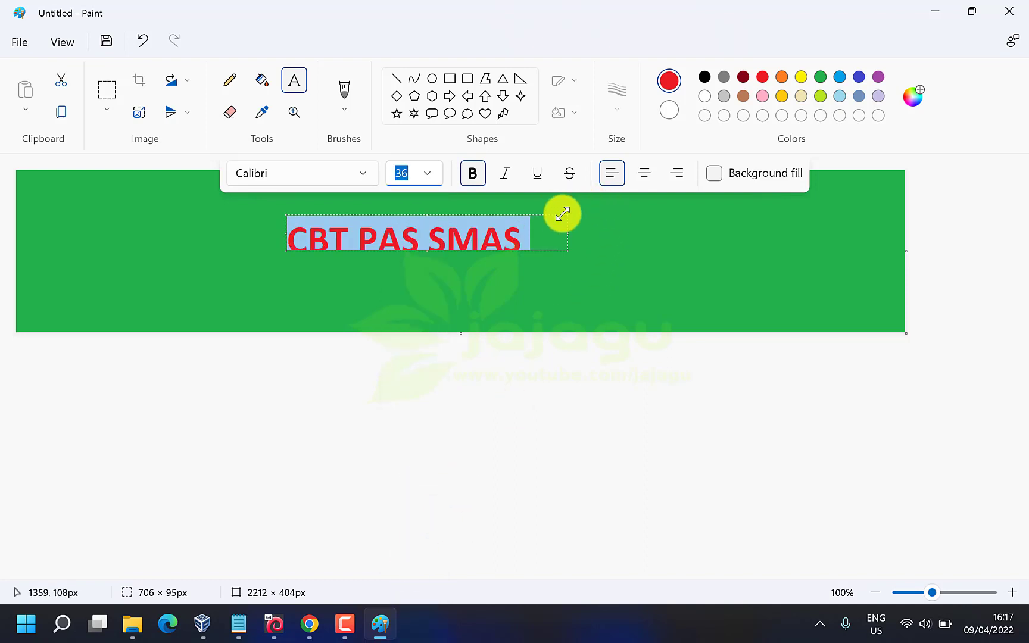
pyautogui.moveTo(563, 215); pyautogui.dragTo(680, 209)
pyautogui.click(642, 179)
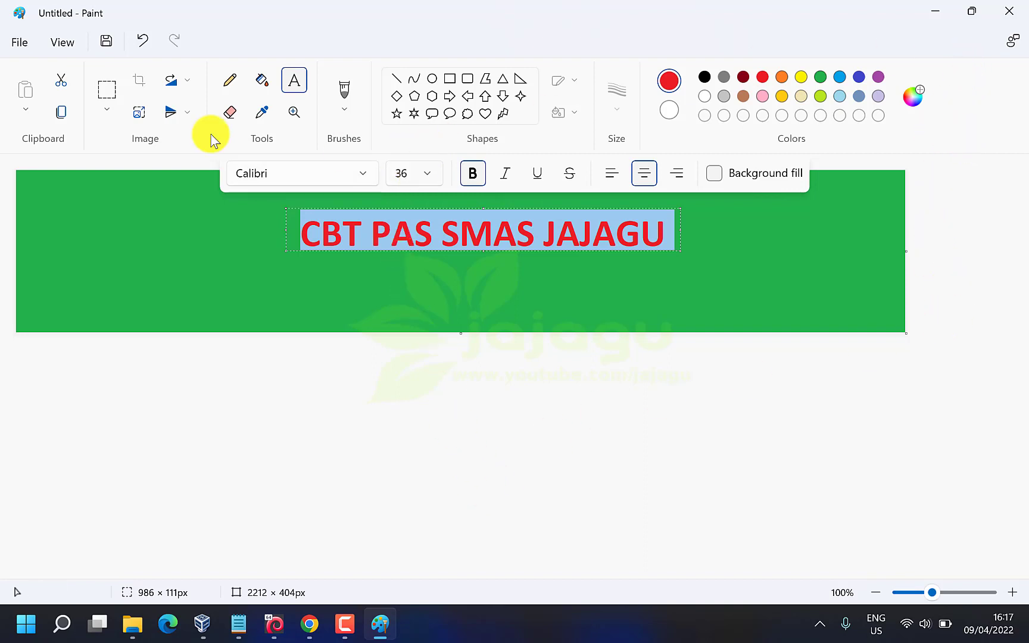
# Look up the existing smai_KOP.png in the Downloads folder window, then return to Paint
pyautogui.click(17, 41)
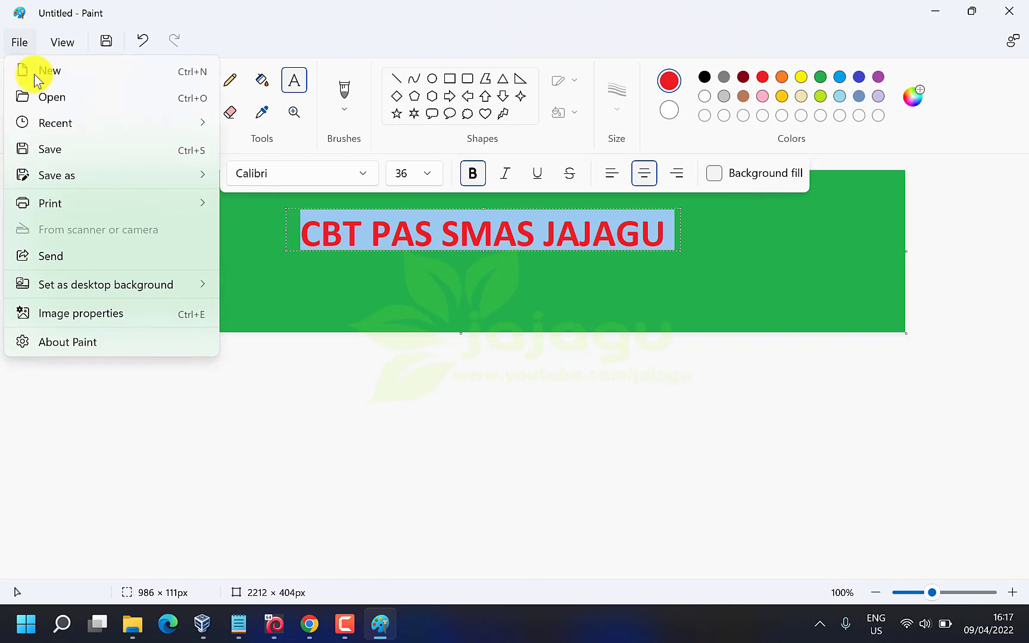
pyautogui.moveTo(88, 177)
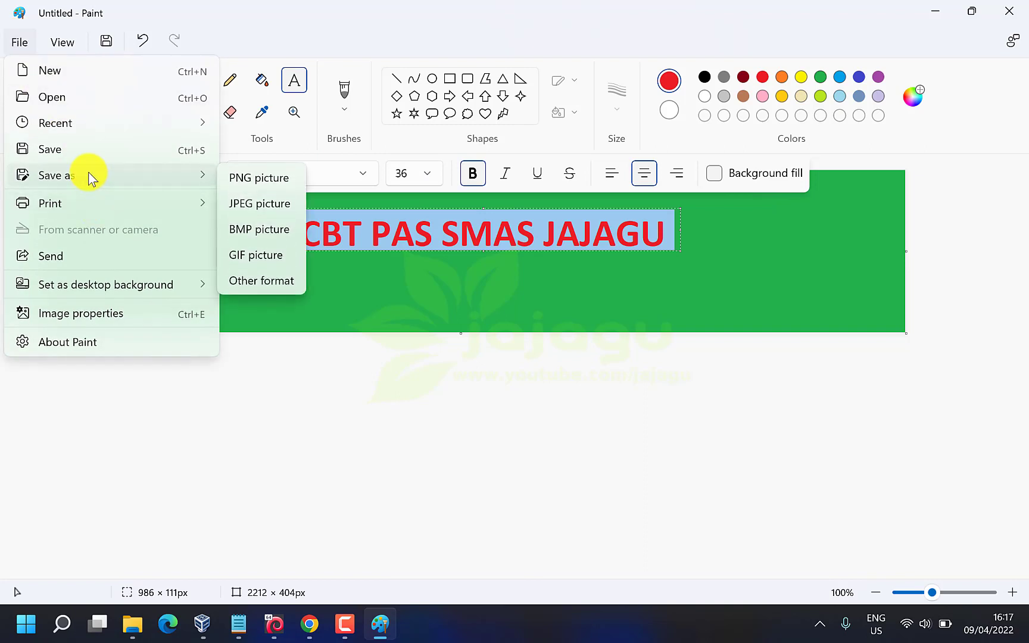
pyautogui.moveTo(128, 622)
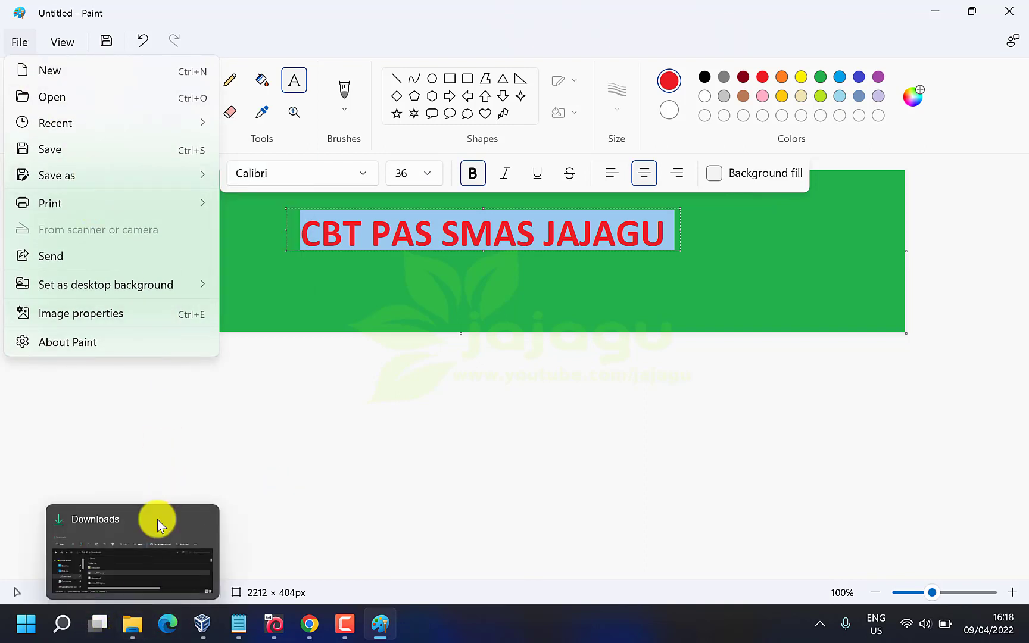
pyautogui.click(129, 626)
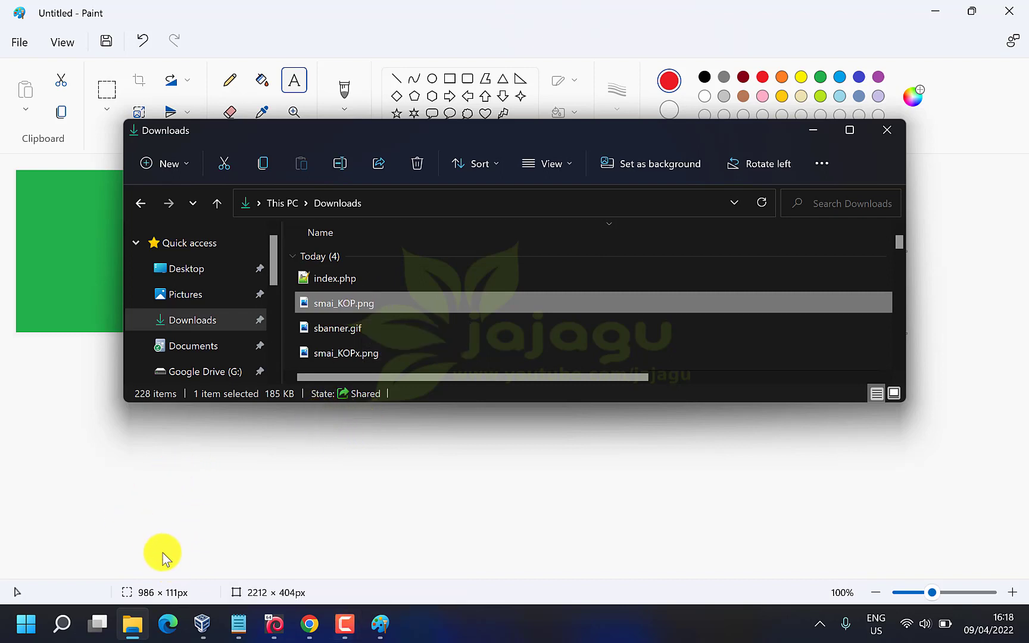
pyautogui.click(384, 634)
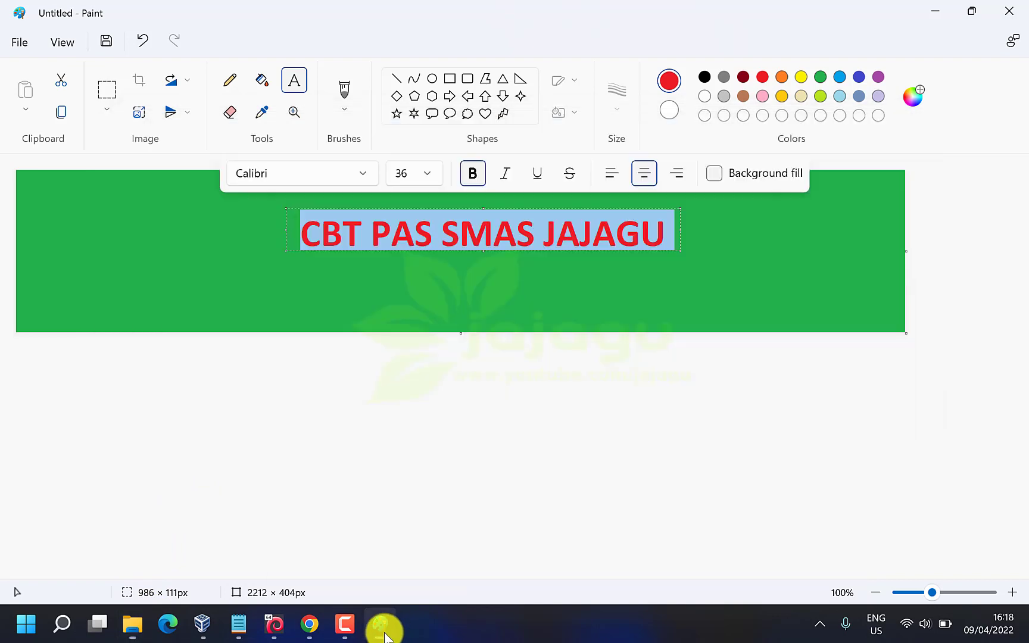
# Save the banner as a PNG named smai_KOP.png in Downloads, replacing the old file
pyautogui.click(23, 38)
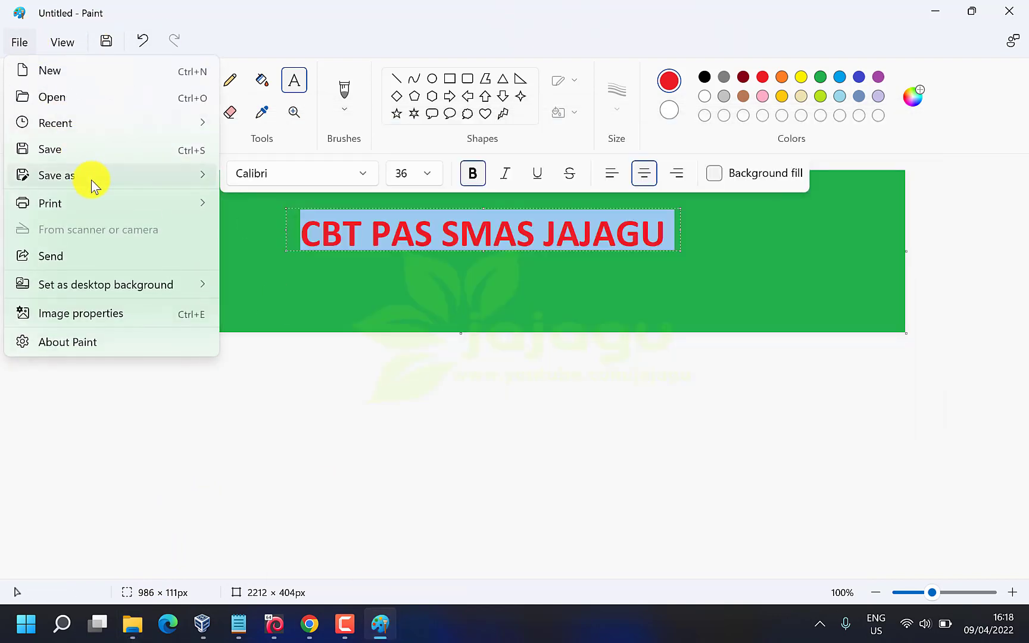
pyautogui.moveTo(91, 180)
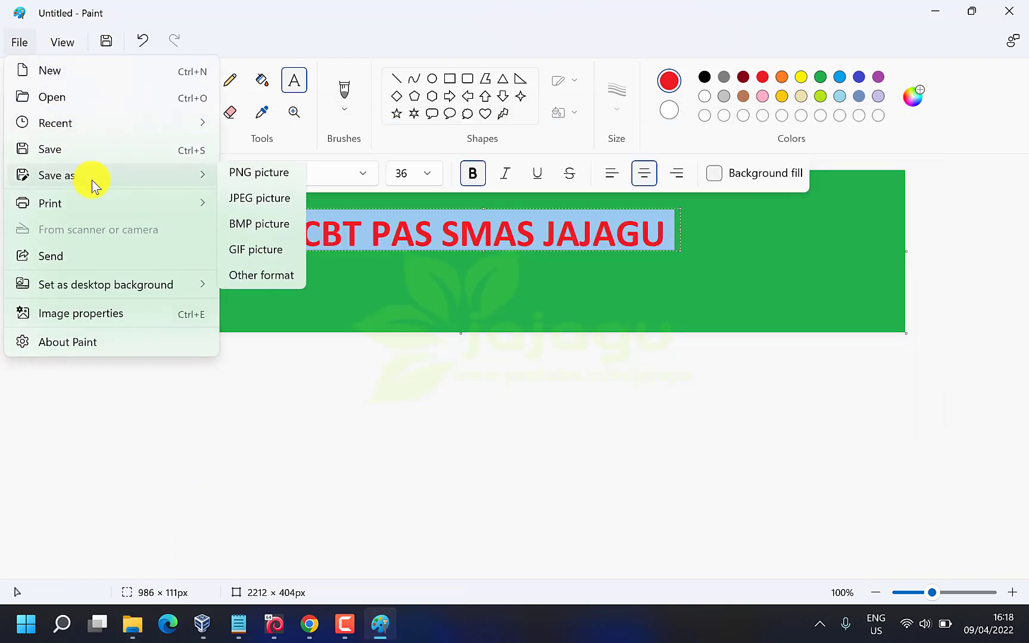
pyautogui.click(254, 178)
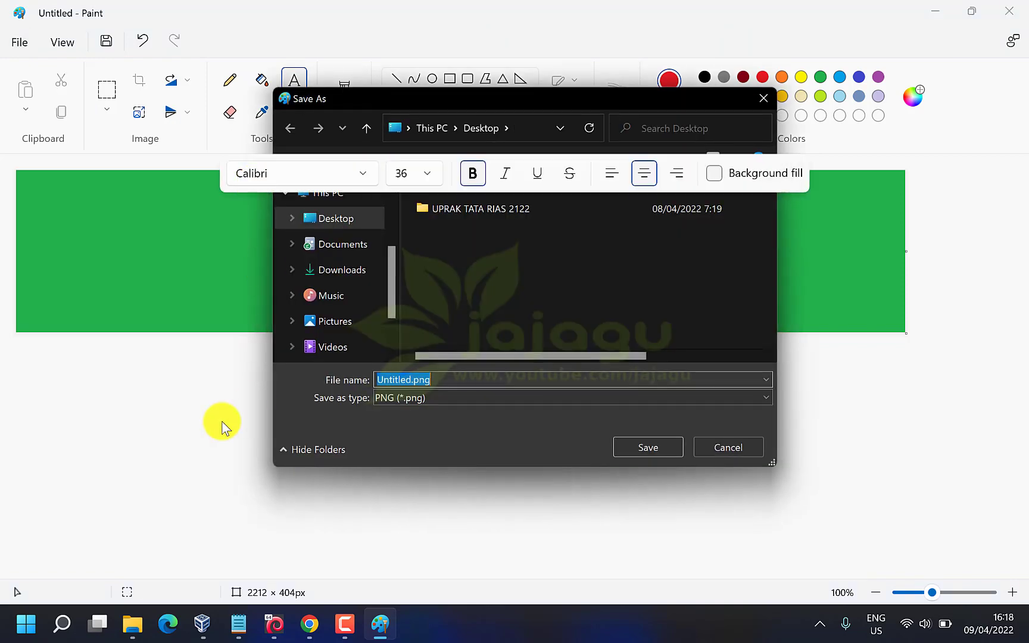
pyautogui.click(132, 634)
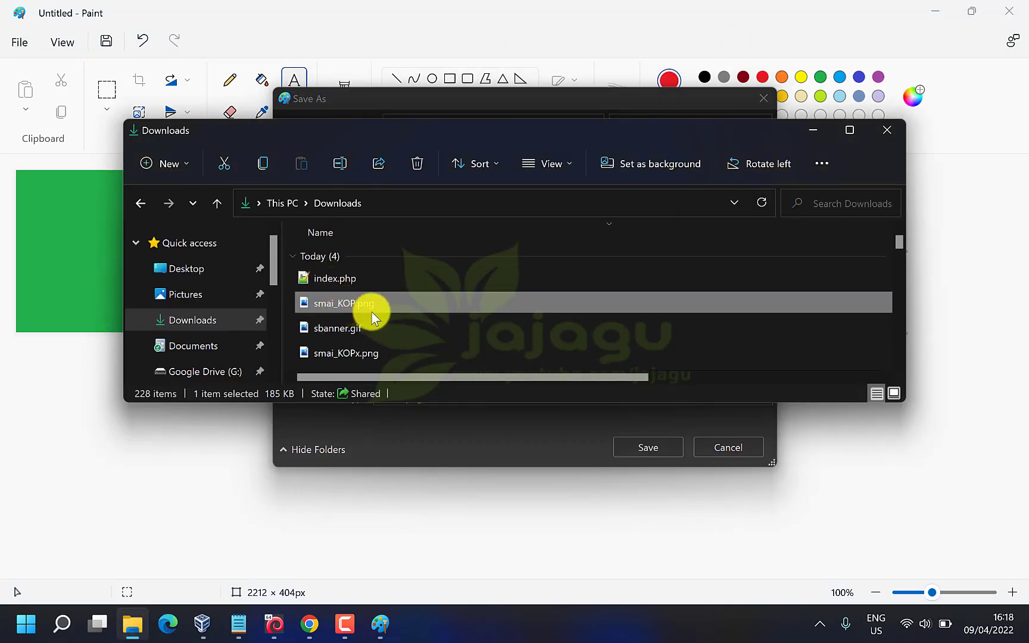
pyautogui.click(380, 625)
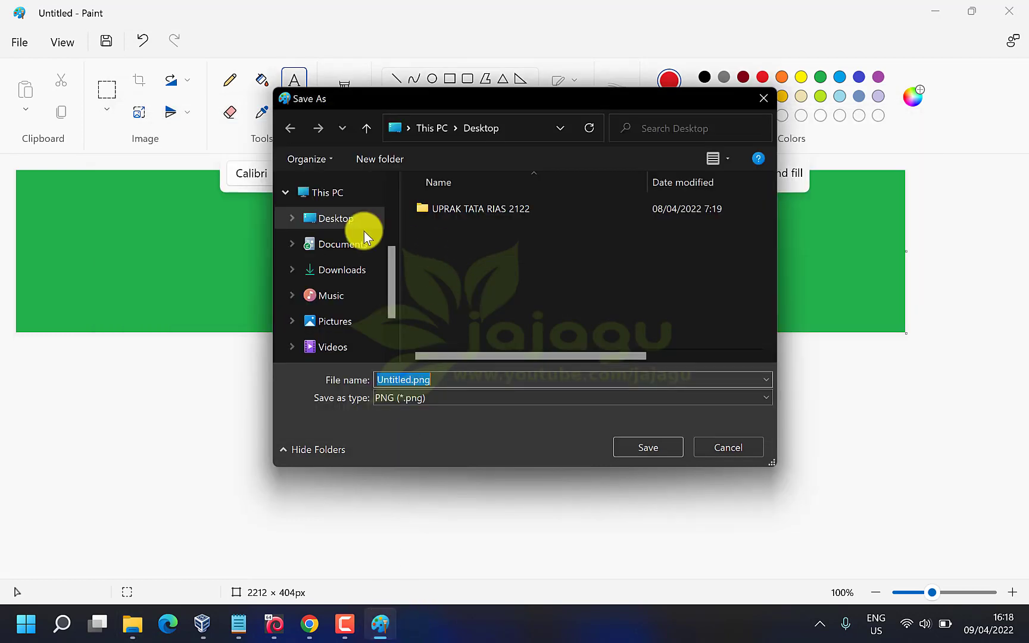
pyautogui.click(344, 268)
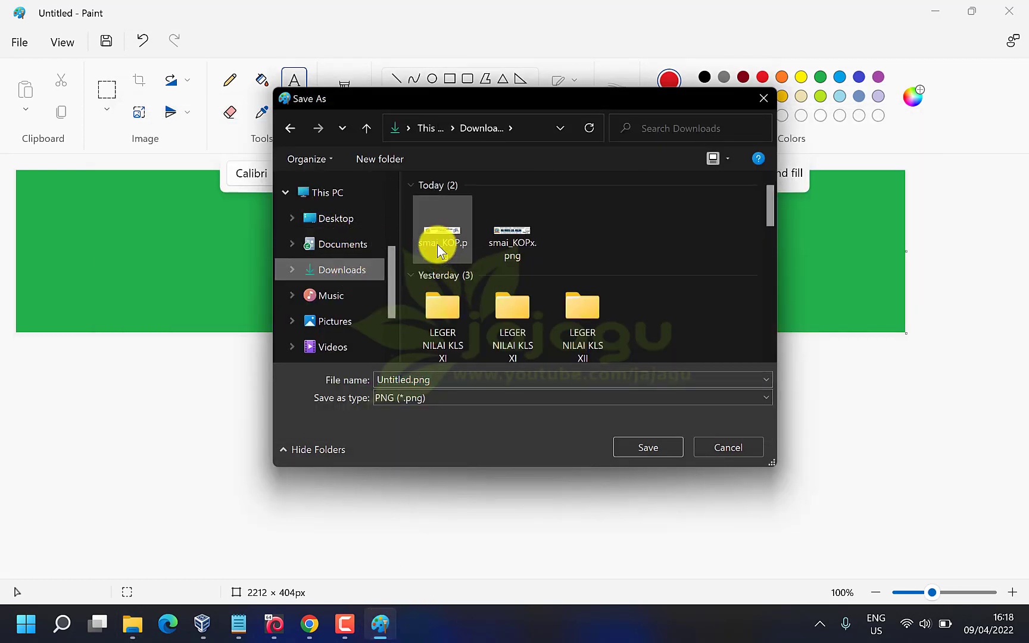
pyautogui.click(440, 246)
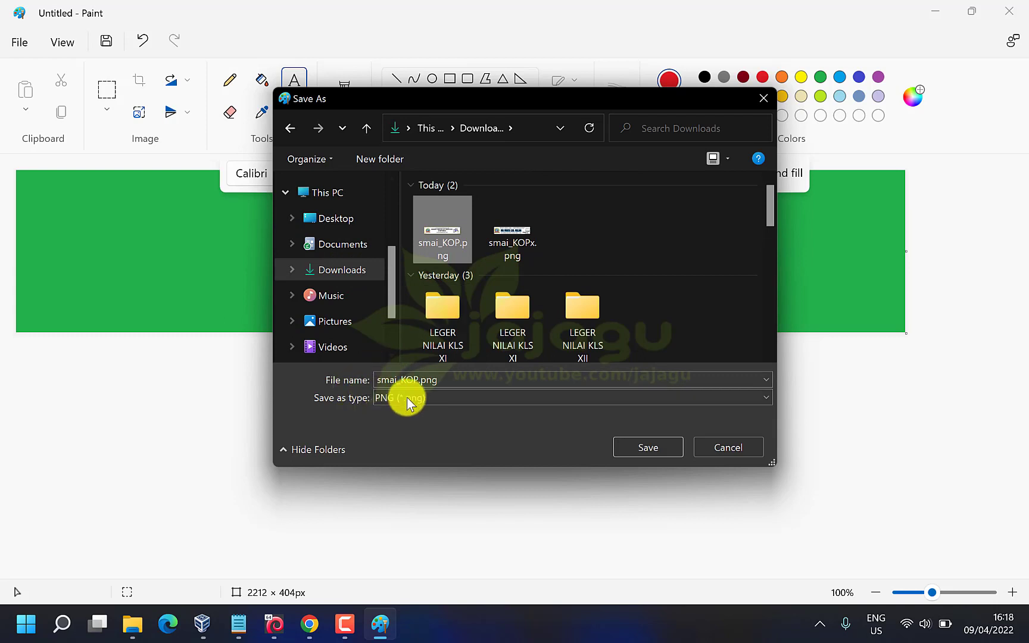
pyautogui.click(395, 379)
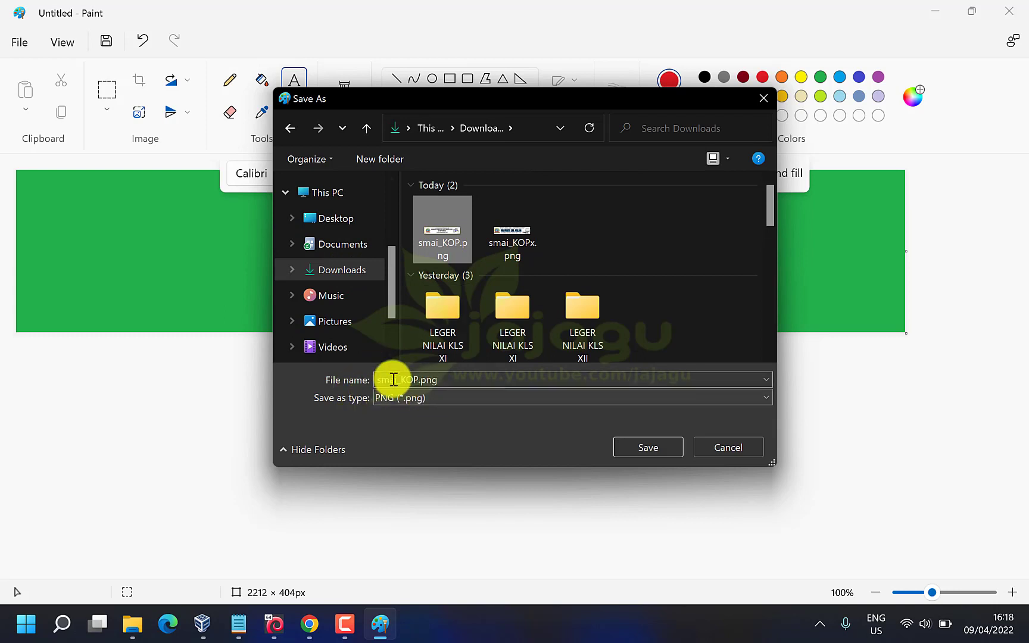
pyautogui.click(653, 448)
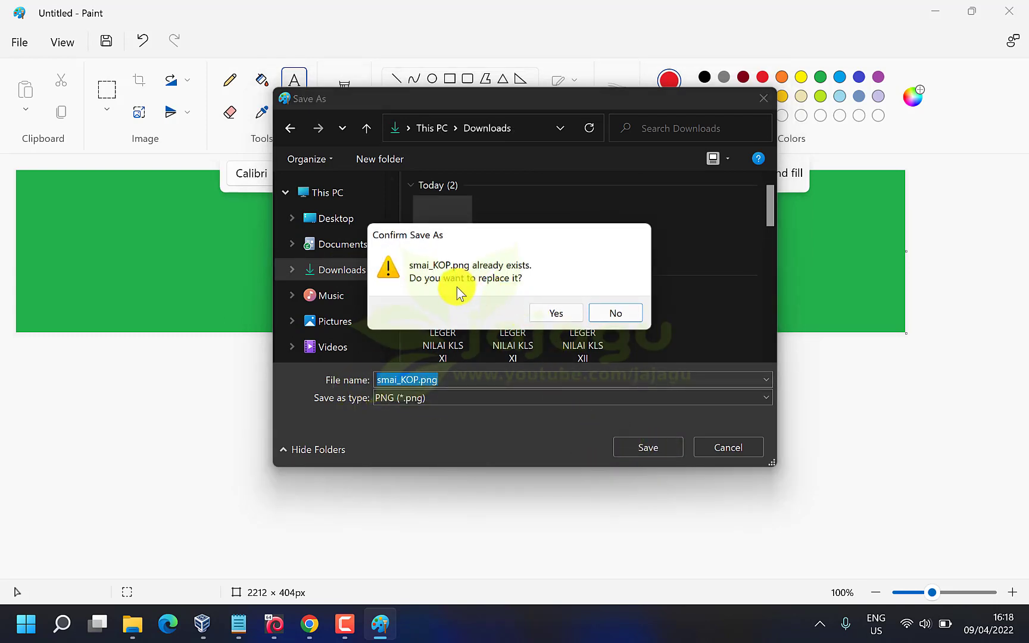
pyautogui.click(556, 313)
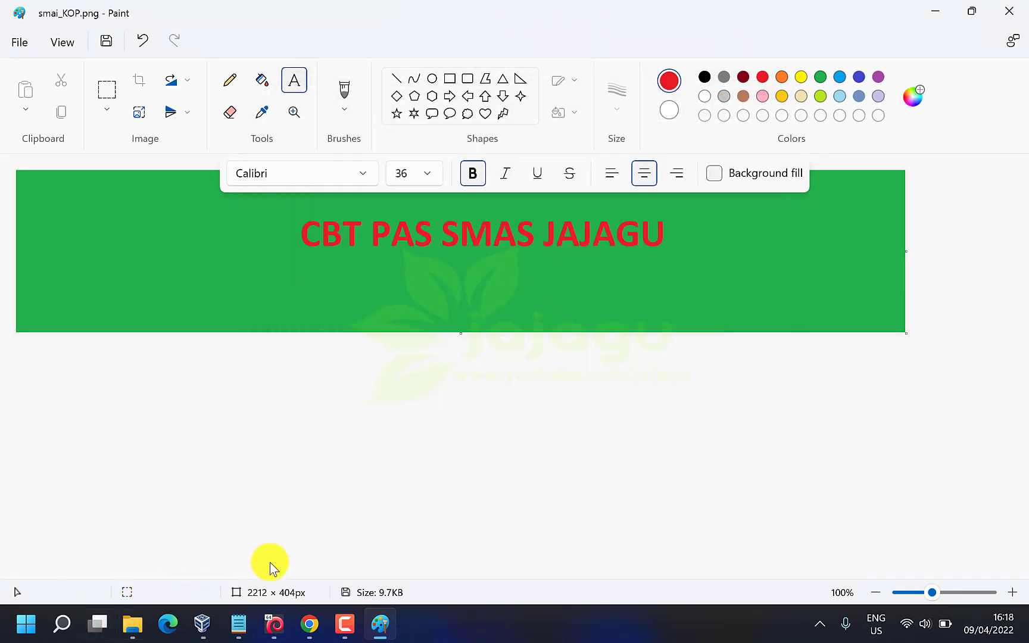
# In File Manager, rename smai_KOP.png to smai_KOP-ASLINYA.png by adding '-ASLINYA' before .png
pyautogui.click(305, 631)
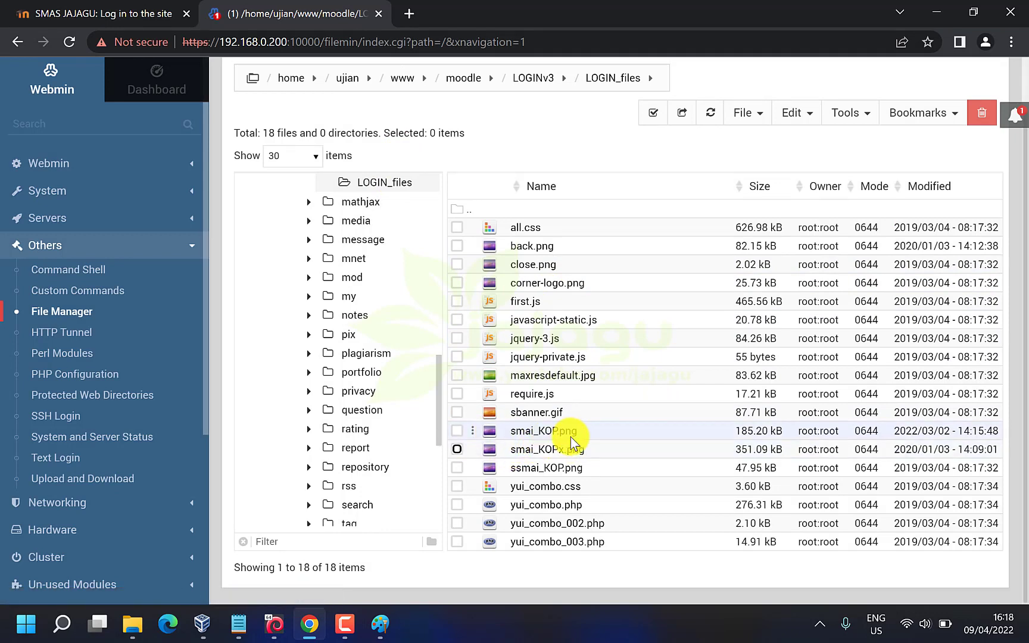
pyautogui.click(456, 432)
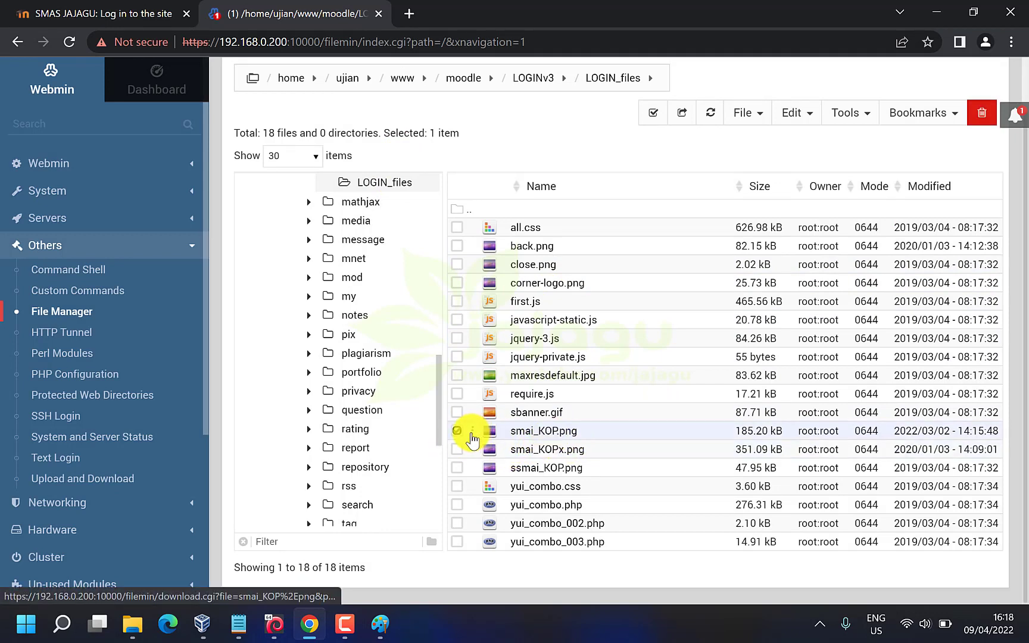
pyautogui.rightClick(472, 432)
pyautogui.click(529, 337)
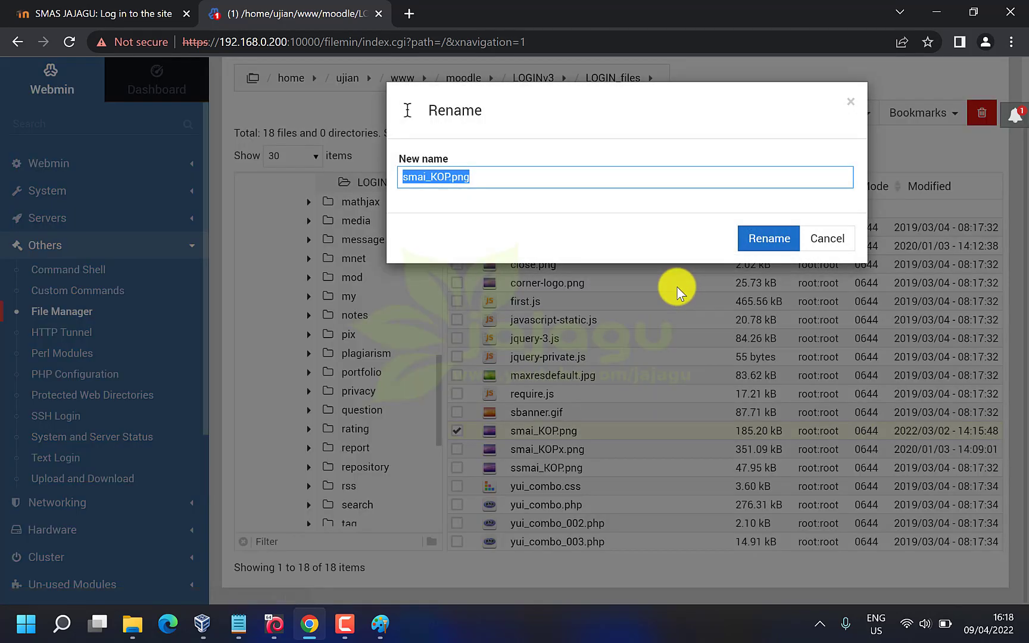
pyautogui.click(444, 176)
pyautogui.press('Right')
pyautogui.write('-')
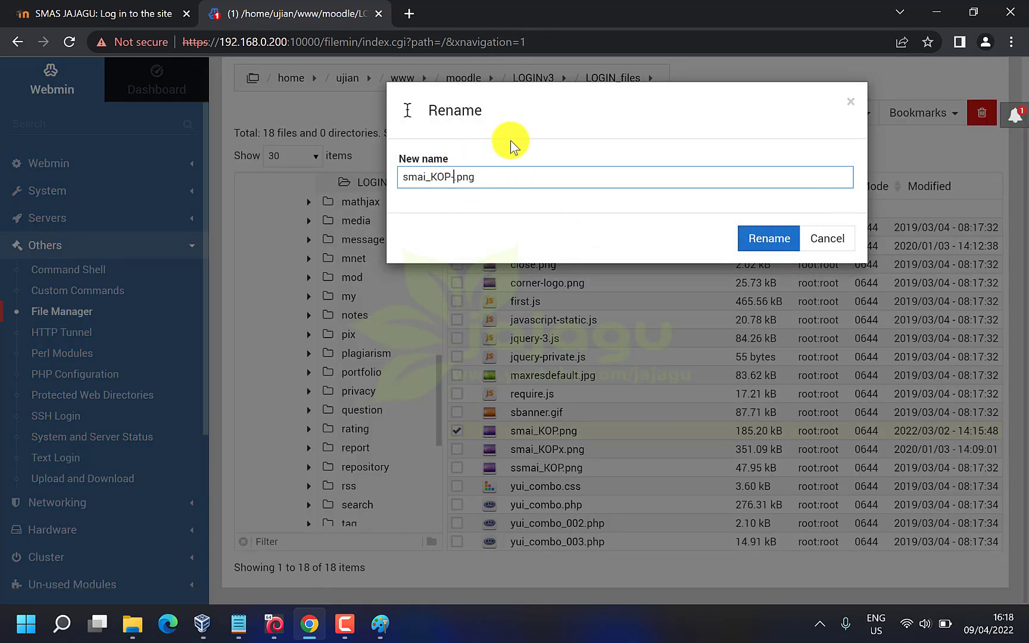
pyautogui.write('ASLINYA')
pyautogui.click(768, 239)
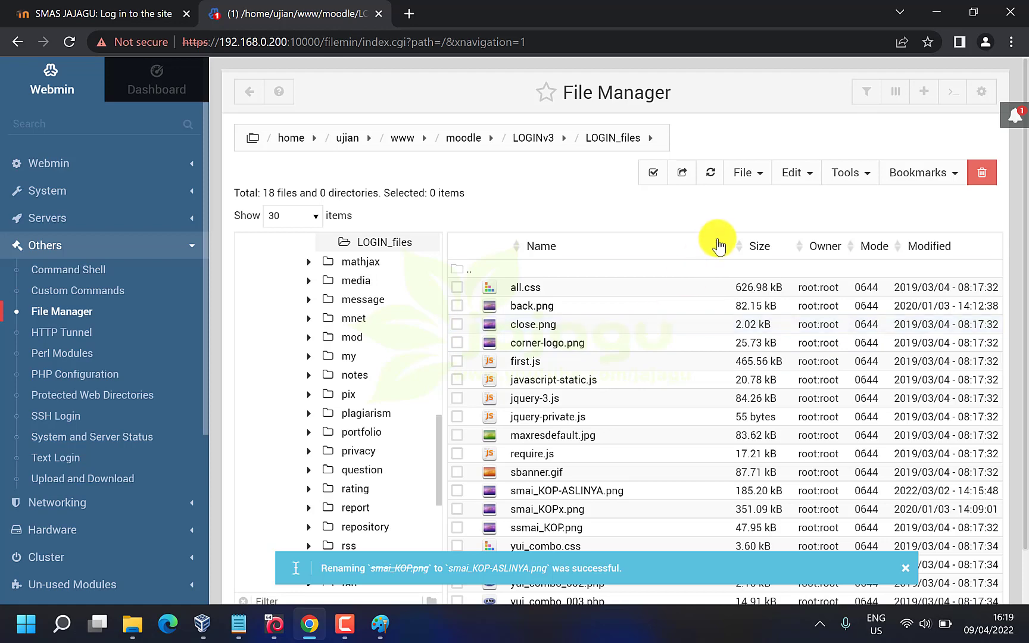
# Upload the new smai_KOP.png banner from Downloads into the LOGIN_files folder
pyautogui.click(747, 175)
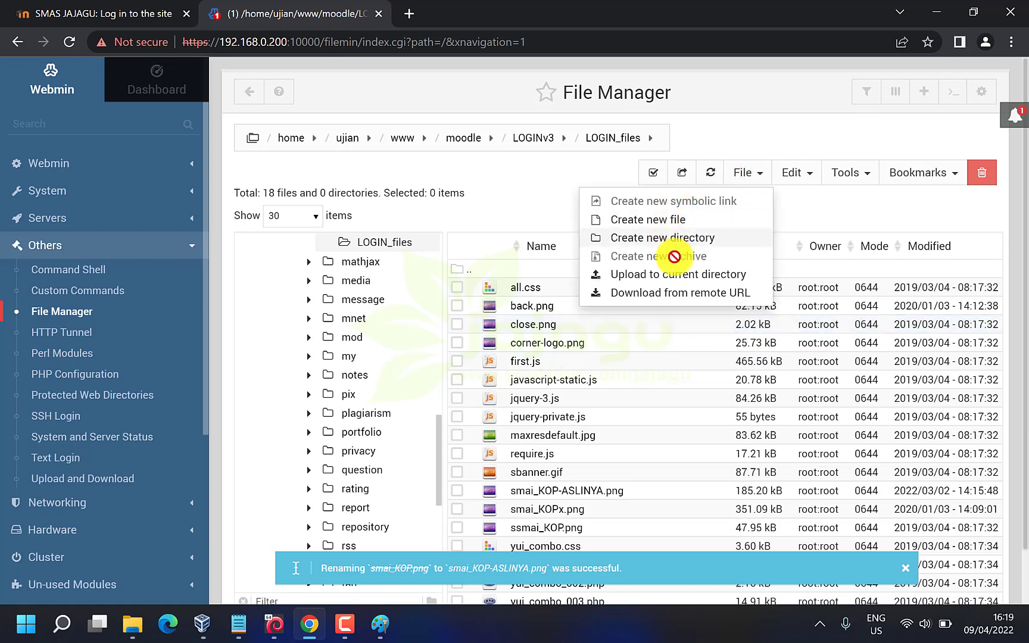
pyautogui.click(684, 274)
pyautogui.click(586, 207)
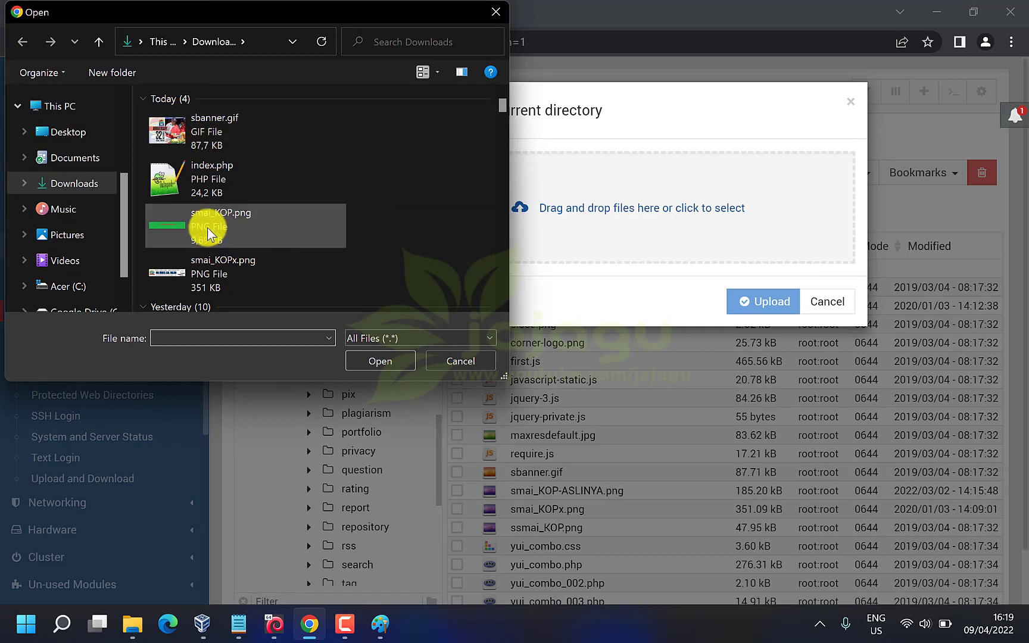
pyautogui.click(198, 226)
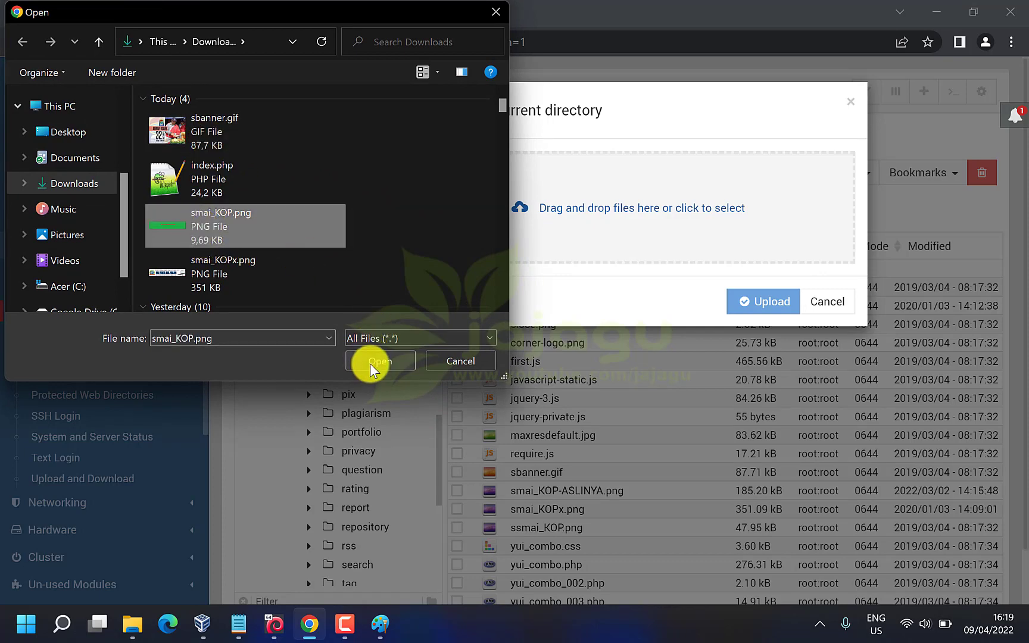
pyautogui.click(369, 362)
pyautogui.click(759, 305)
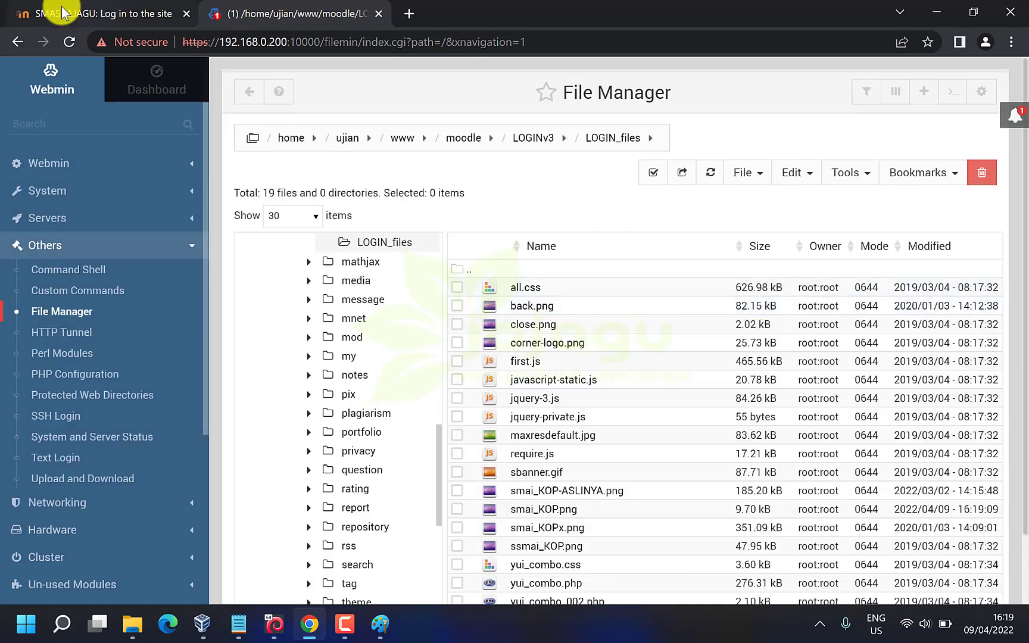
# Reload the login page in Chrome several times; it still shows the old USP-BKS banner
pyautogui.click(62, 13)
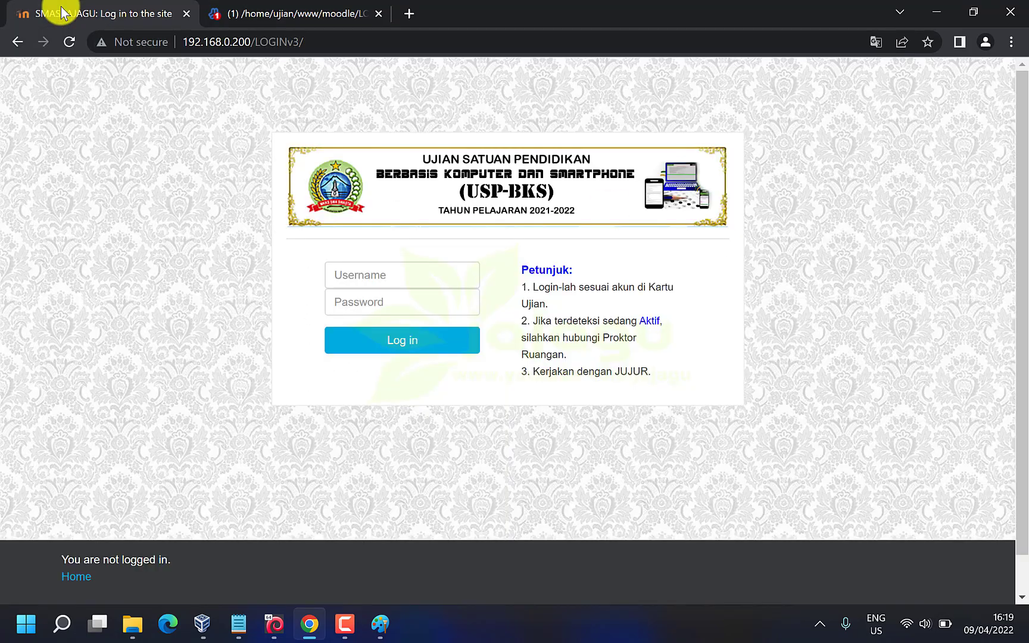
pyautogui.click(67, 41)
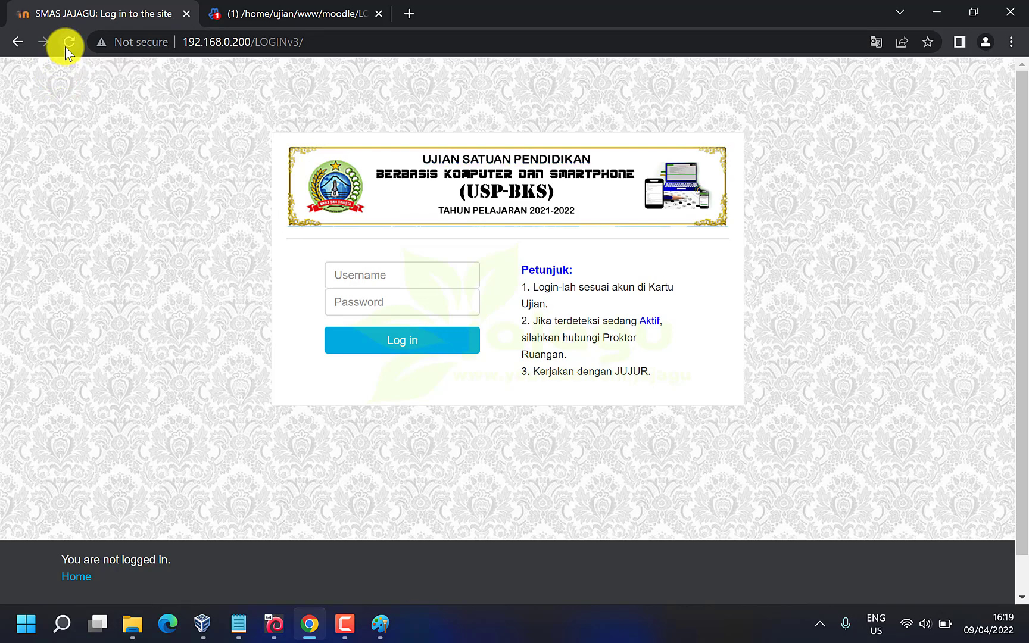
pyautogui.click(66, 47)
pyautogui.click(66, 48)
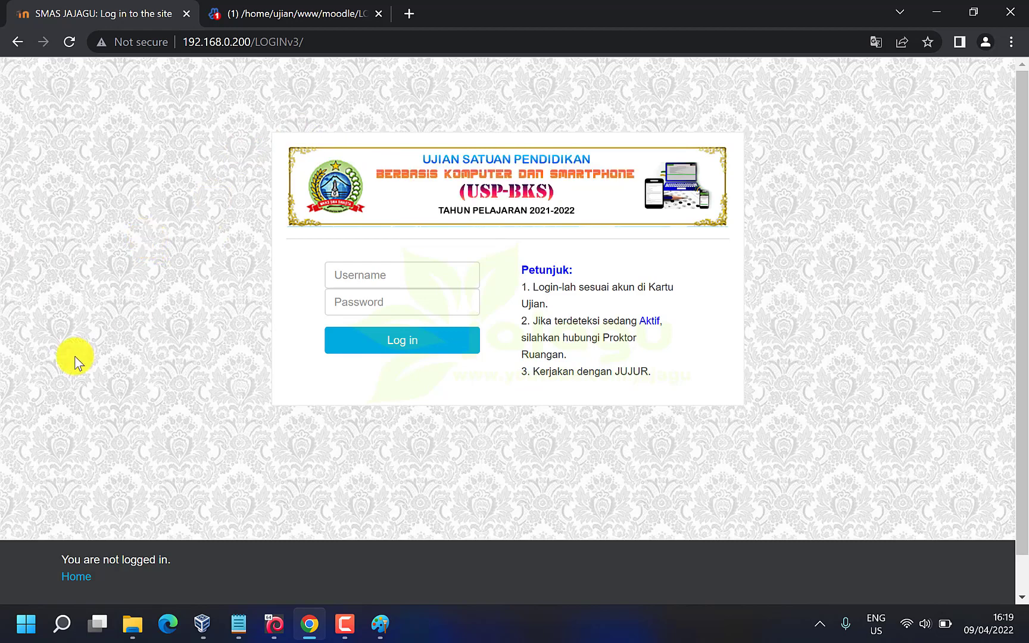
# Launch Firefox and dismiss its welcome prompt
pyautogui.click(26, 635)
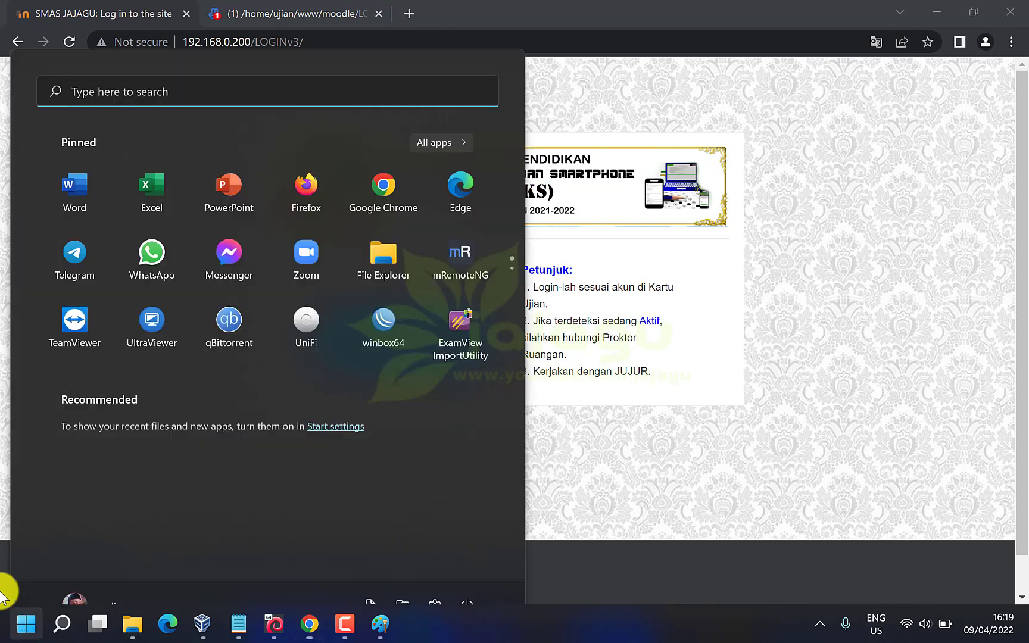
pyautogui.click(302, 155)
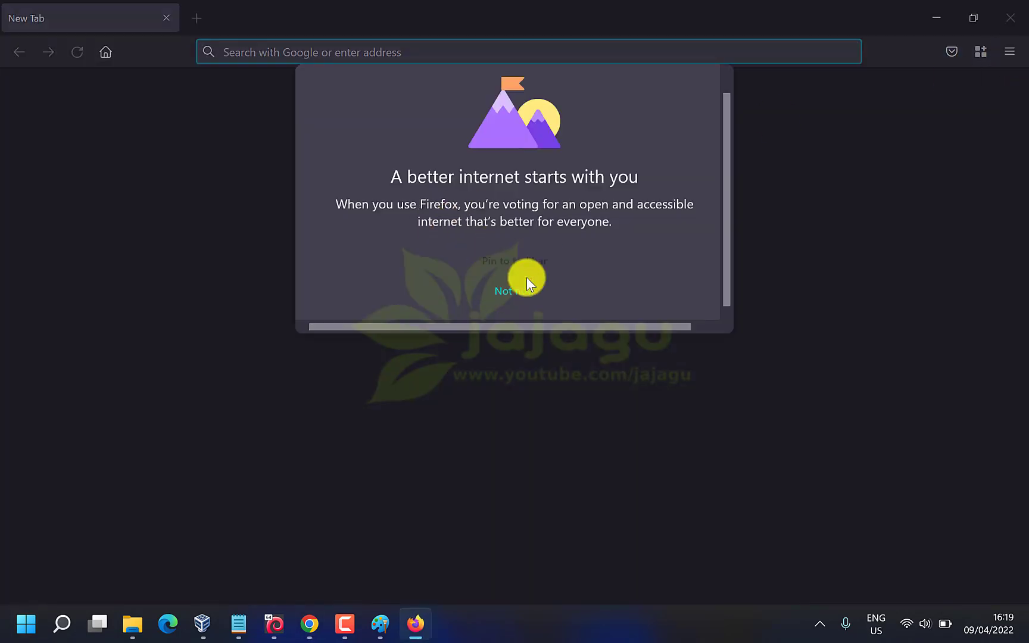
pyautogui.click(531, 293)
# Clear all Firefox history, cookies and cache, then load the login page at 192.168.0.200
pyautogui.click(1019, 53)
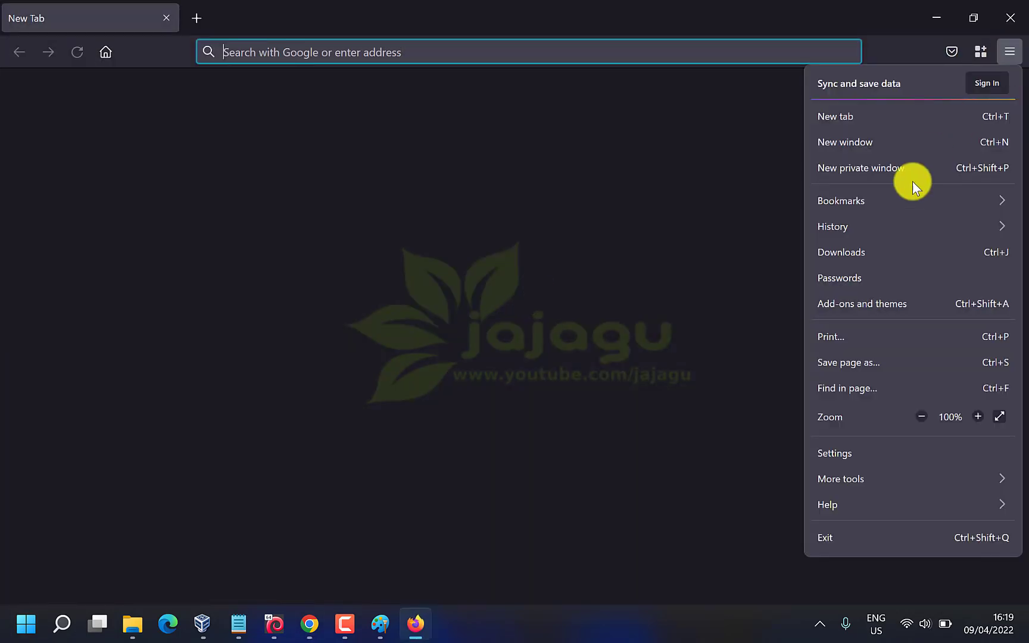
pyautogui.click(863, 229)
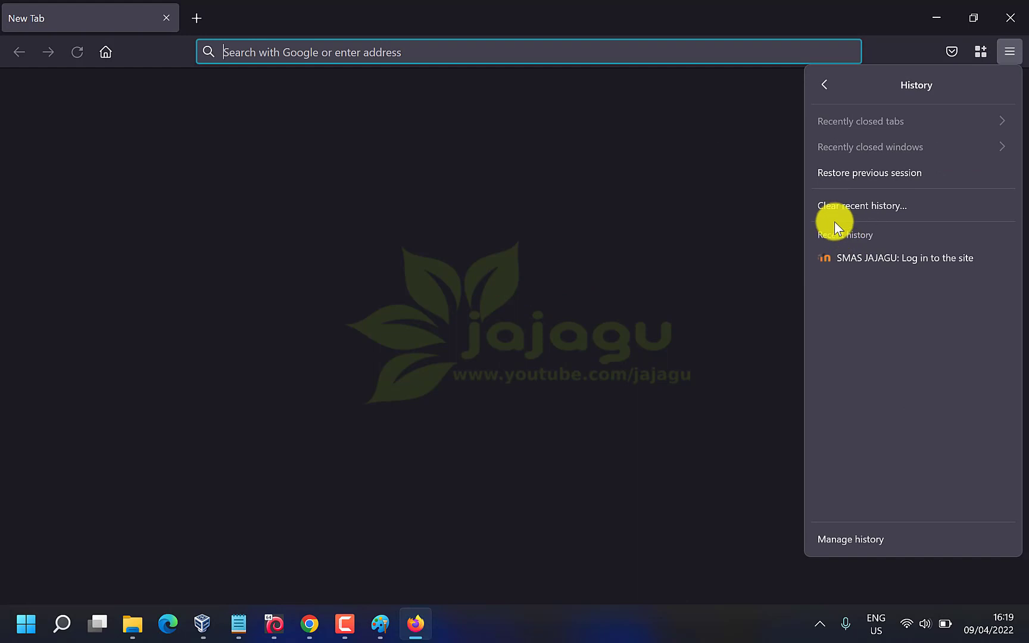
pyautogui.click(867, 206)
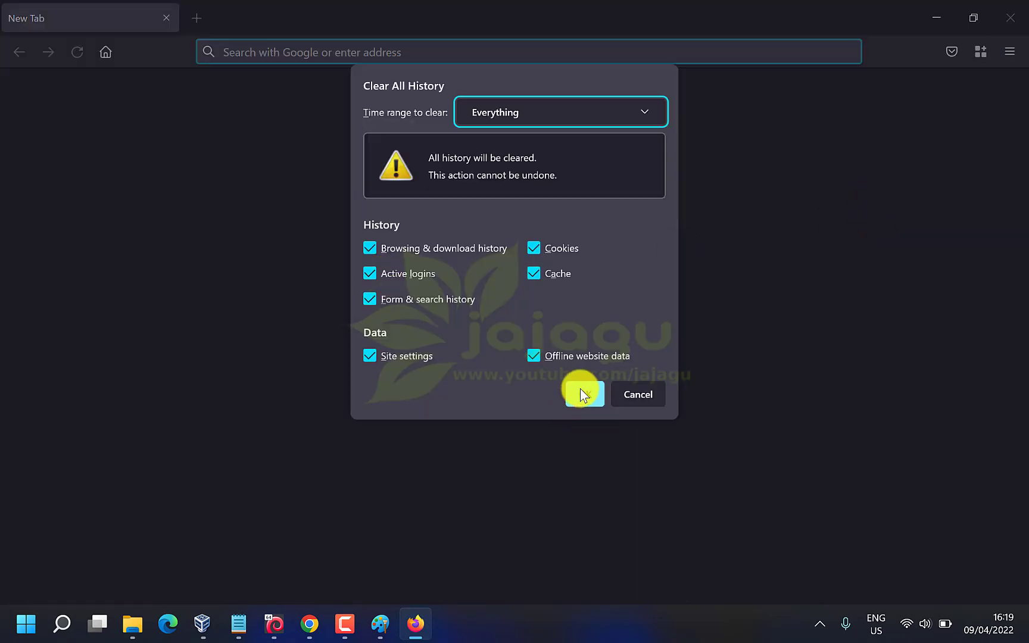
pyautogui.click(580, 394)
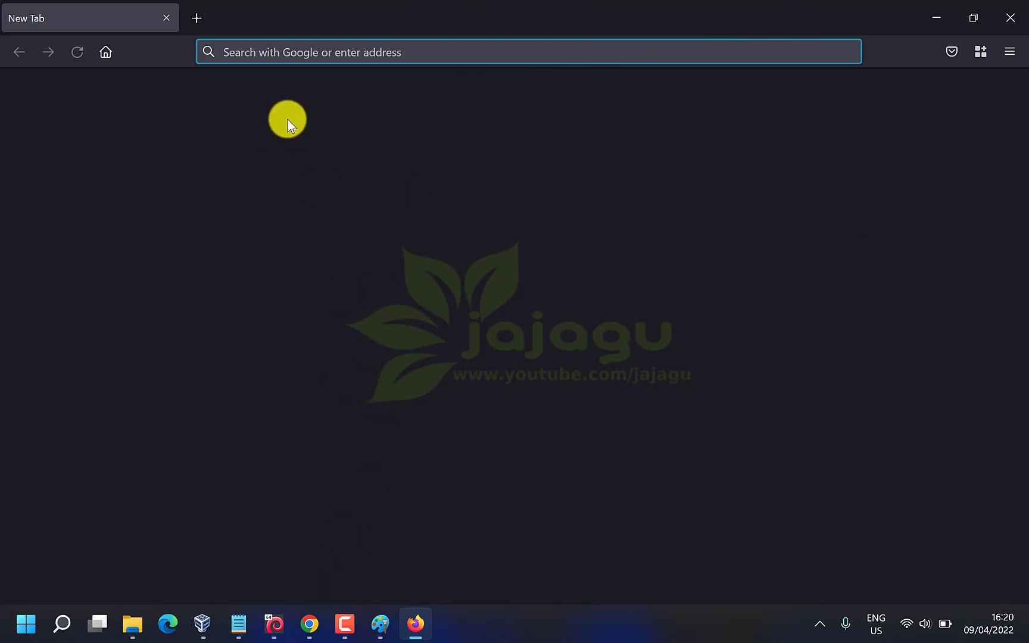
pyautogui.write('192.168.0.')
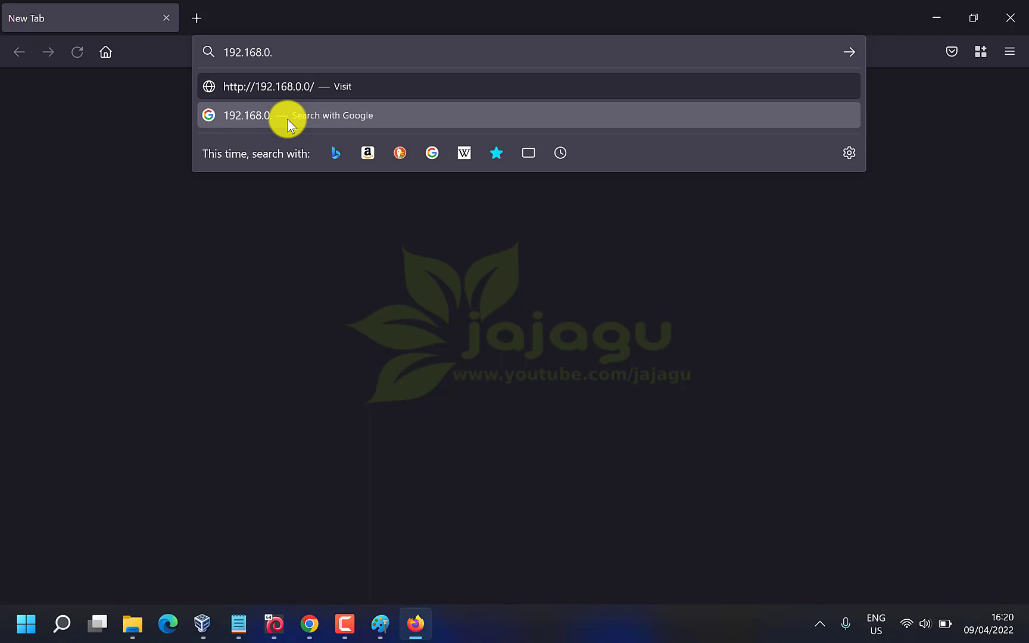
pyautogui.write('200')
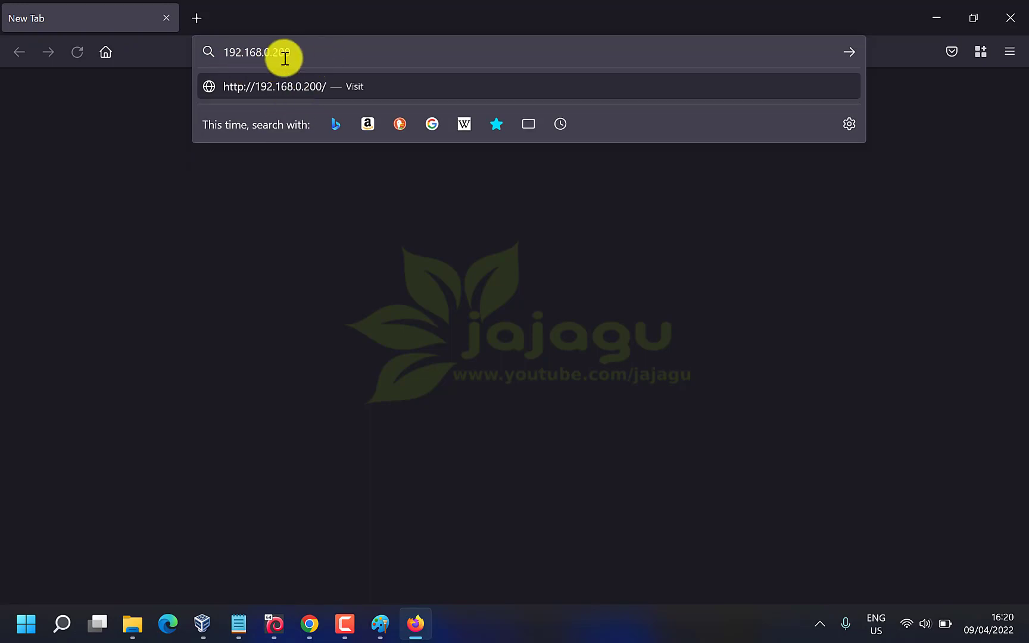
pyautogui.press('Return')
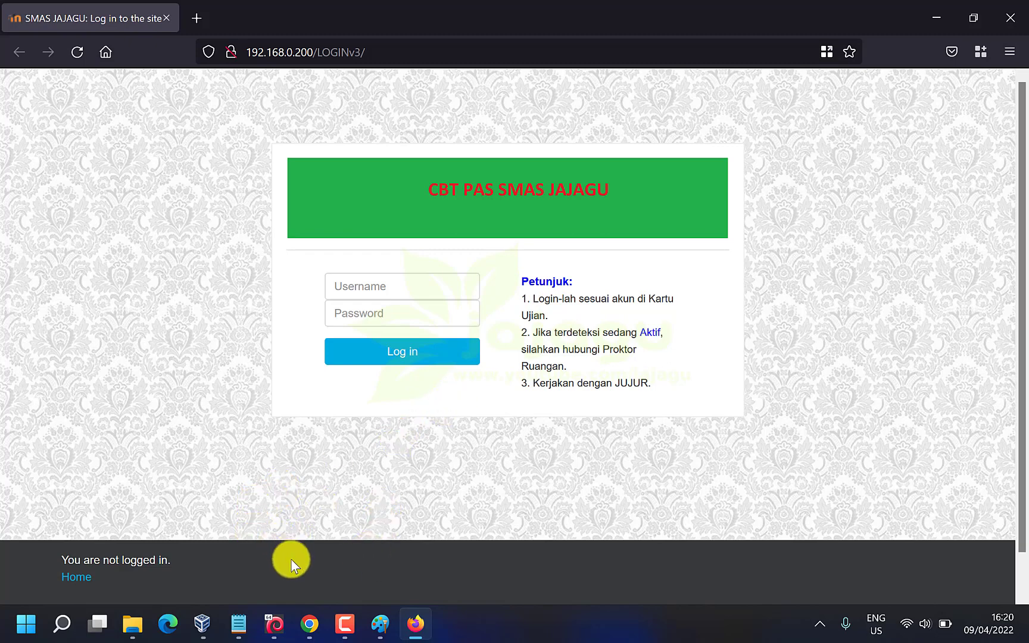
# Return to Chrome's Webmin tab and open the LOGINv3 folder from the folder tree
pyautogui.click(310, 623)
pyautogui.click(250, 12)
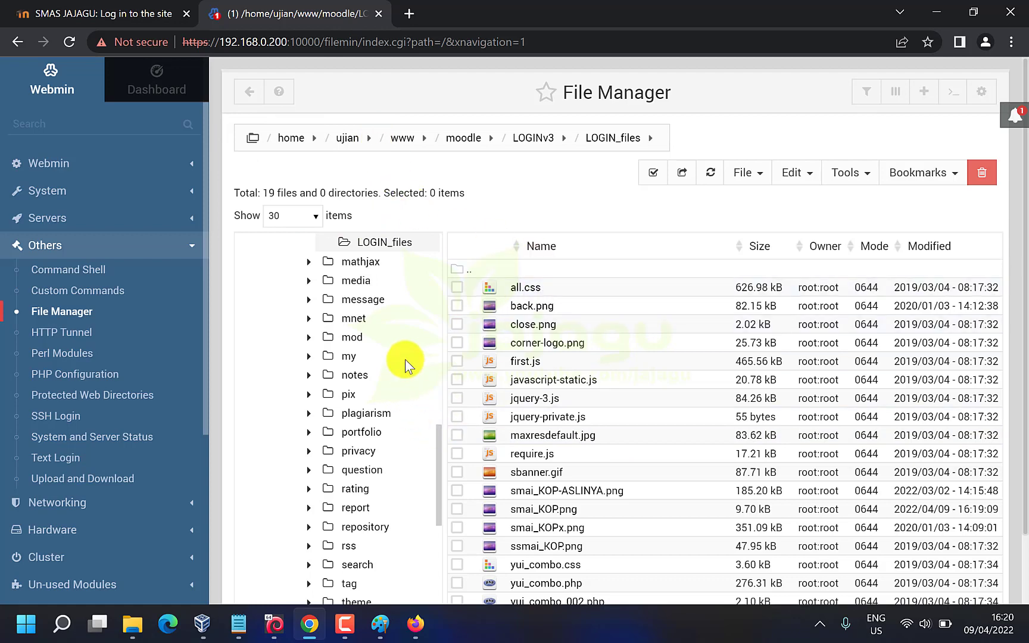
pyautogui.scroll(5, 404, 359)
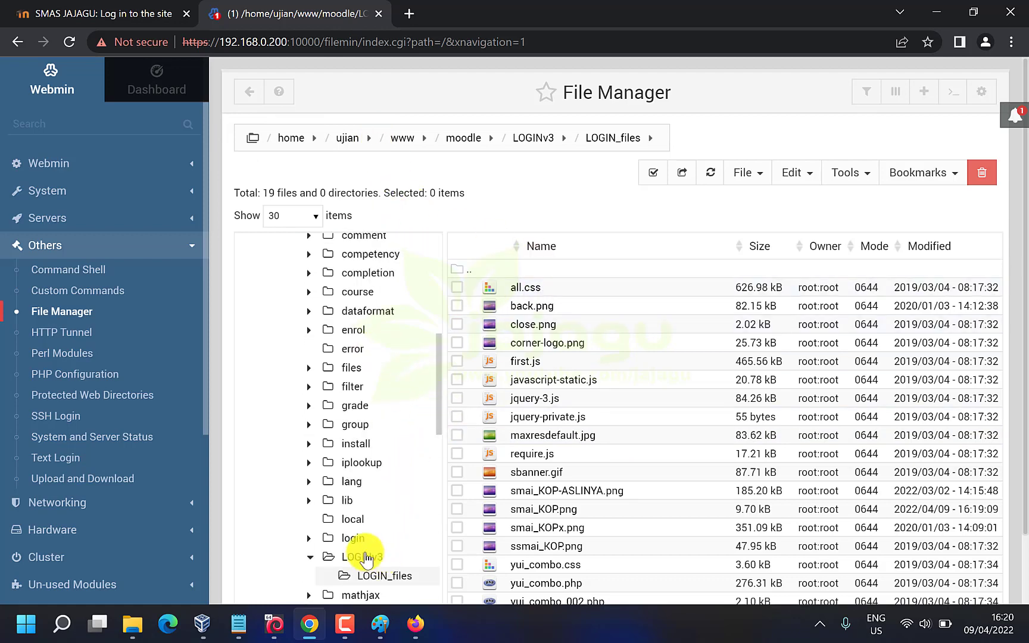
pyautogui.click(379, 560)
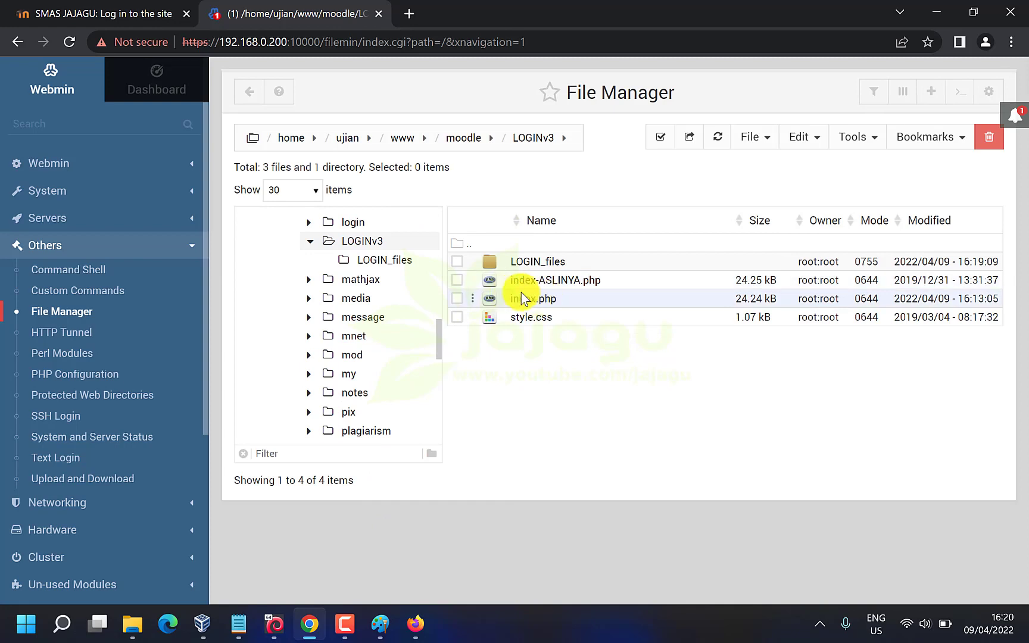
pyautogui.click(133, 623)
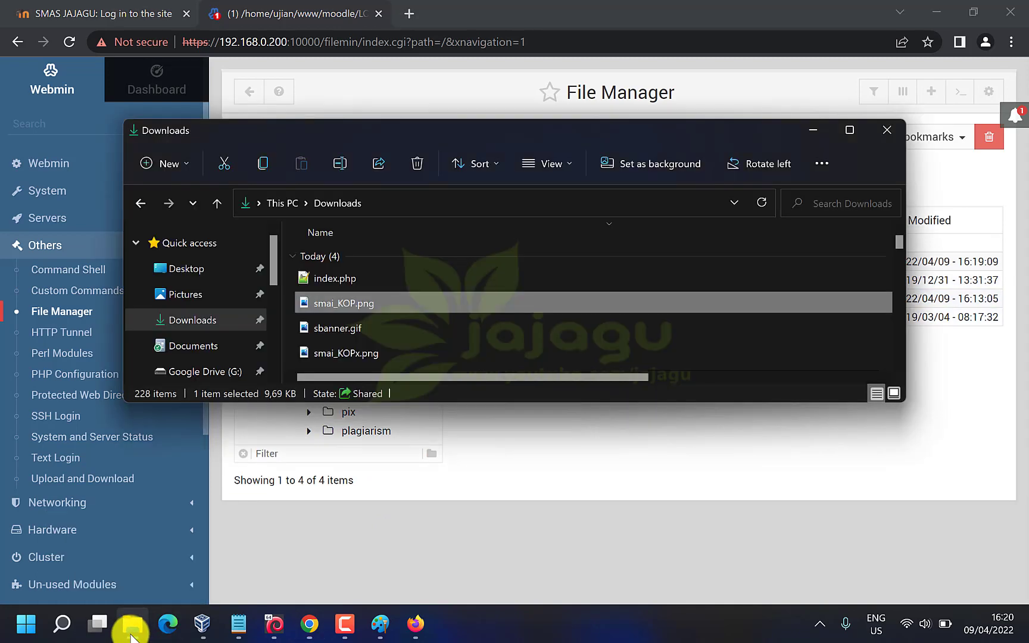
# Open index.php in Notepad++ and re-paste the three YUI configuration lines at line 17
pyautogui.doubleClick(337, 282)
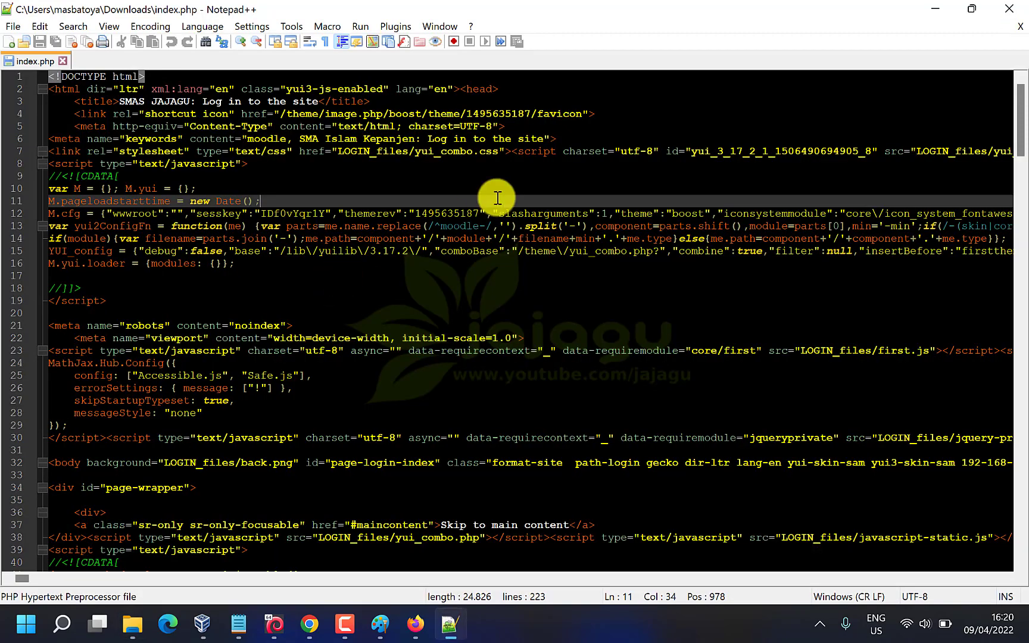
pyautogui.click(314, 273)
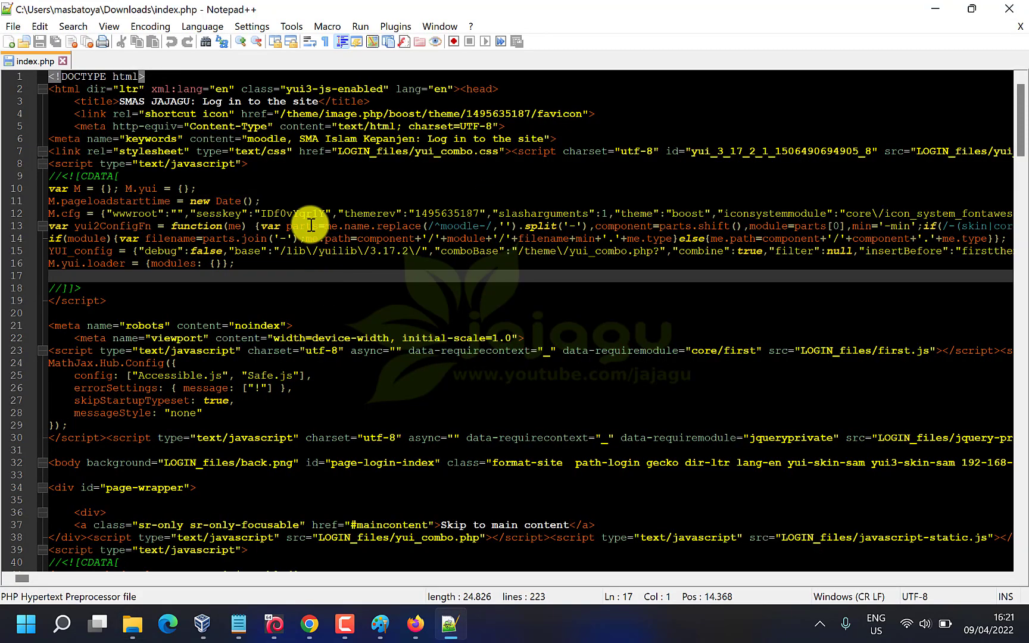
pyautogui.hotkey('ctrl', 'v')
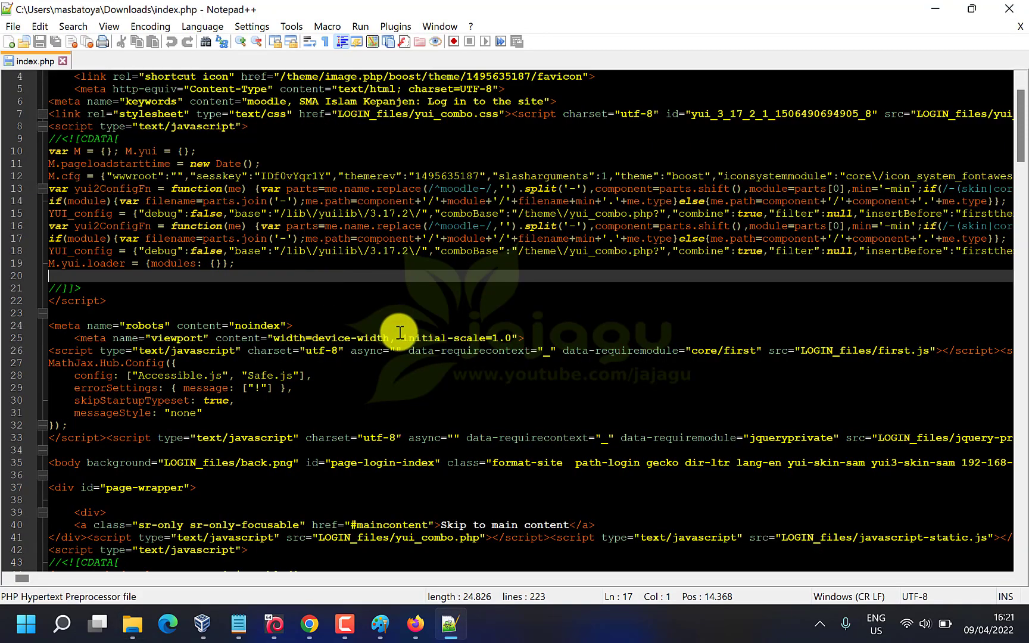
pyautogui.scroll(-13, 399, 332)
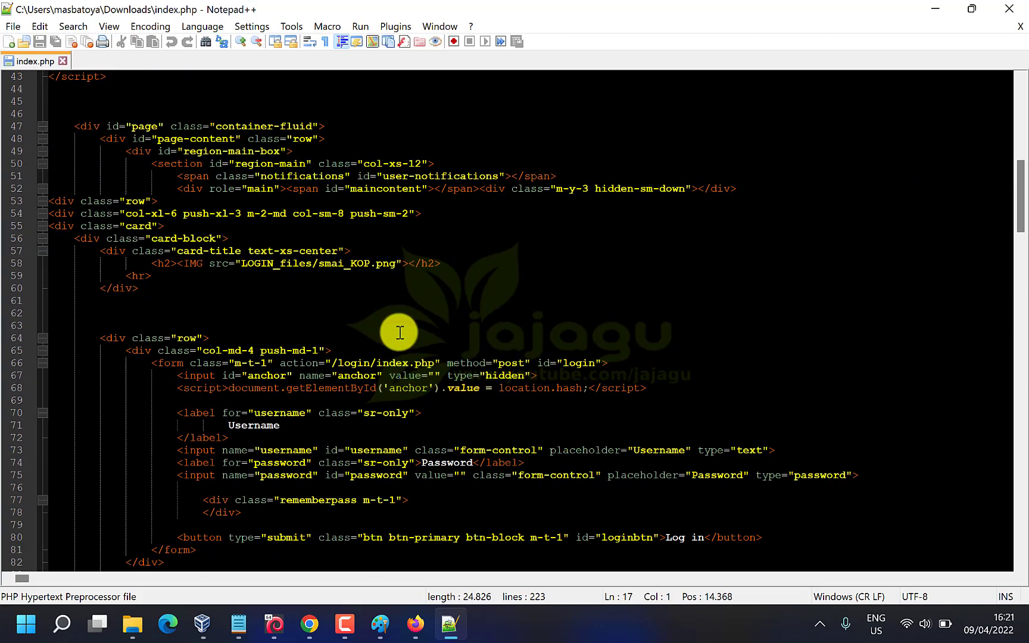
pyautogui.scroll(-8, 400, 332)
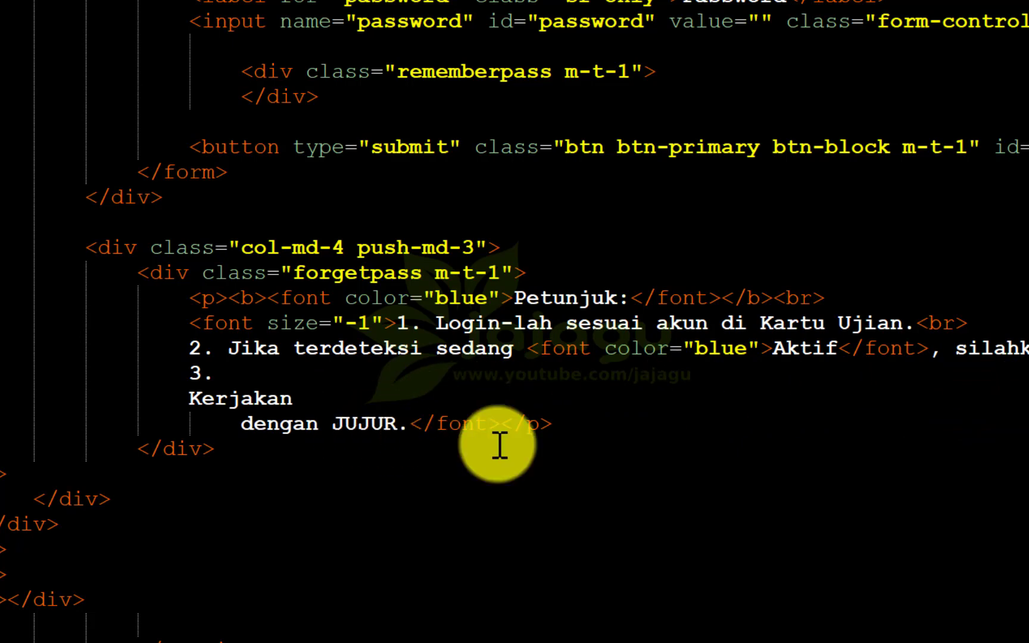
# Add a <br> tag right after 'dengan JUJUR.'
pyautogui.click(620, 421)
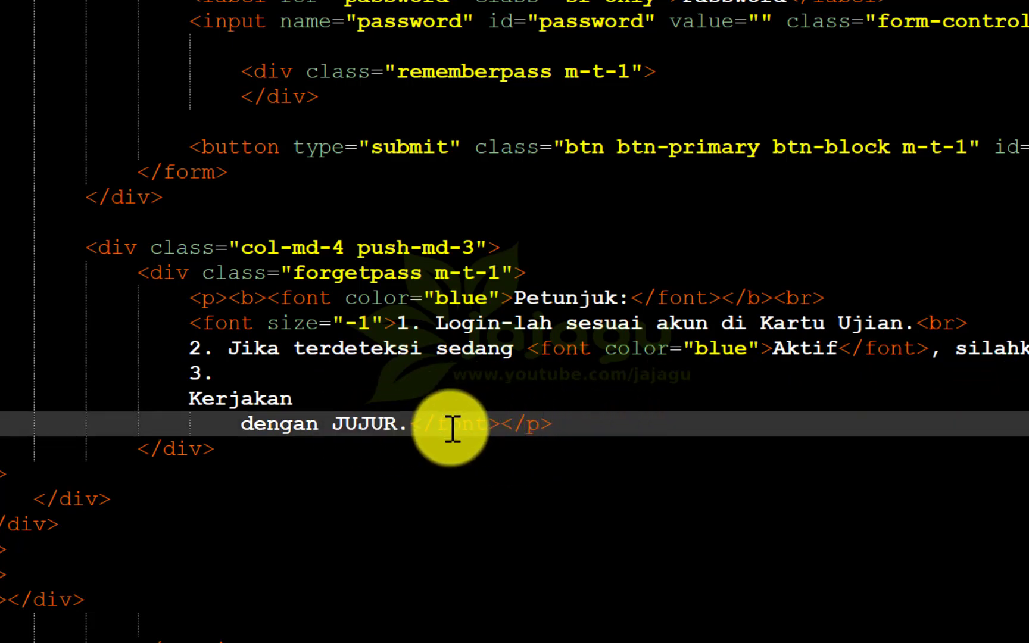
pyautogui.click(415, 424)
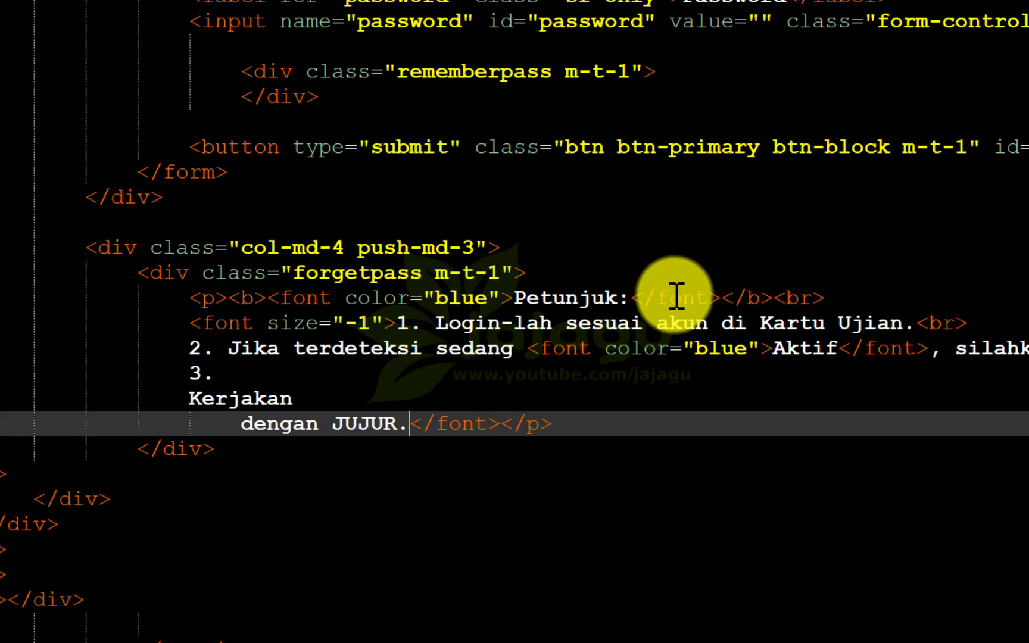
pyautogui.write('<>')
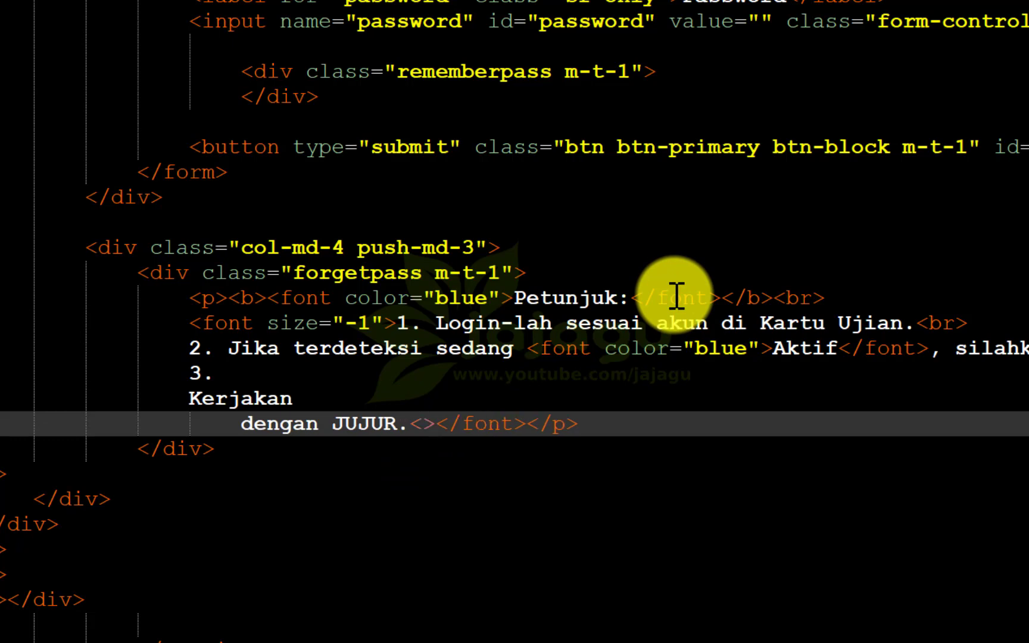
pyautogui.write('br')
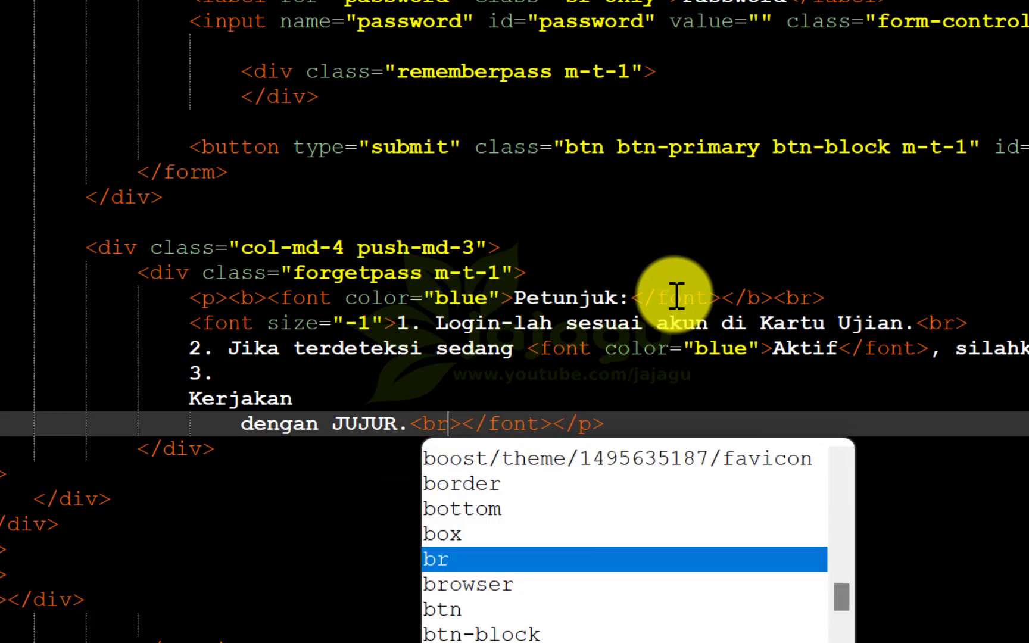
pyautogui.press('Right')
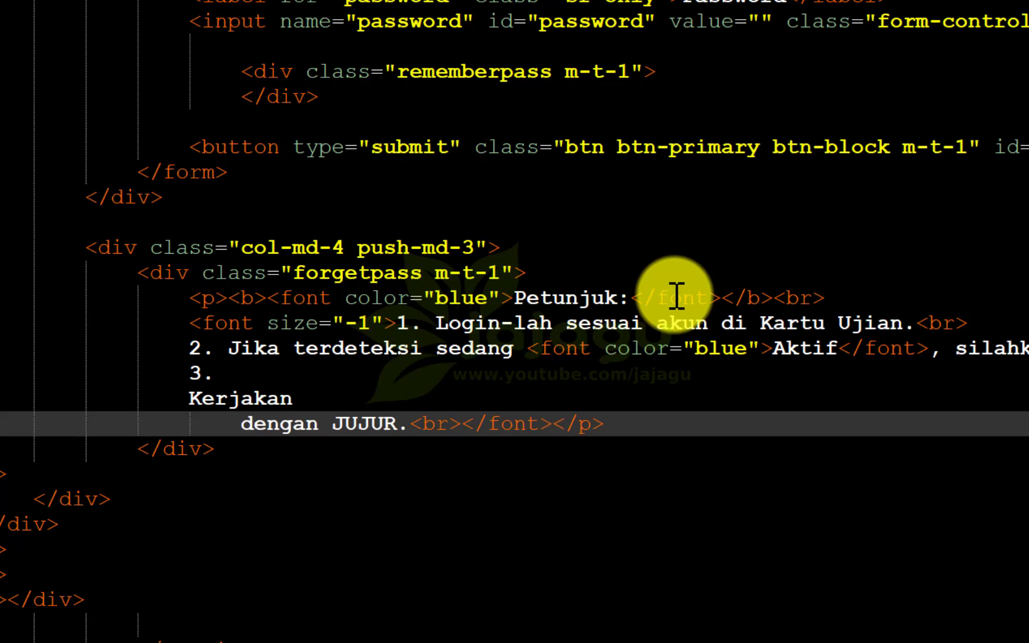
pyautogui.click(676, 296)
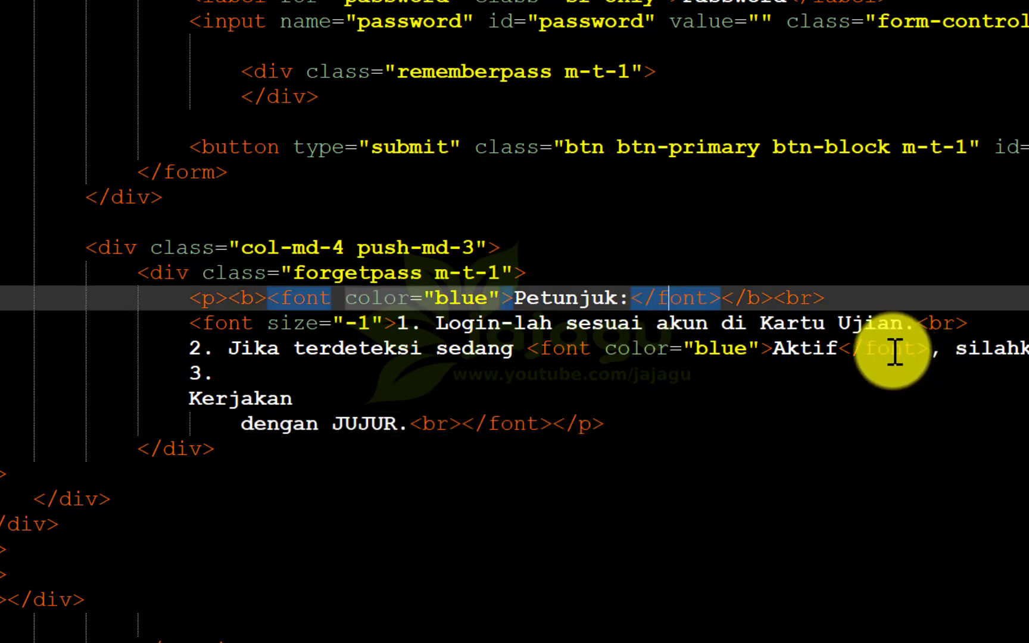
pyautogui.click(462, 426)
# Start a new outdented line reading '4. Berdo'a sebelum mengerjakan' before the closing tags
pyautogui.press('Return')
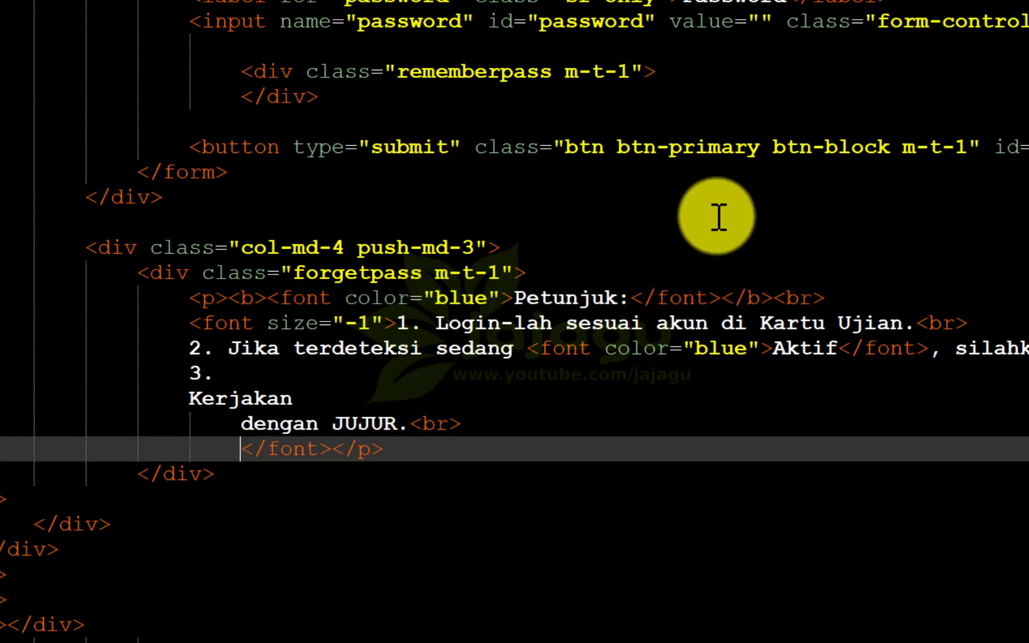
pyautogui.press('BackSpace')
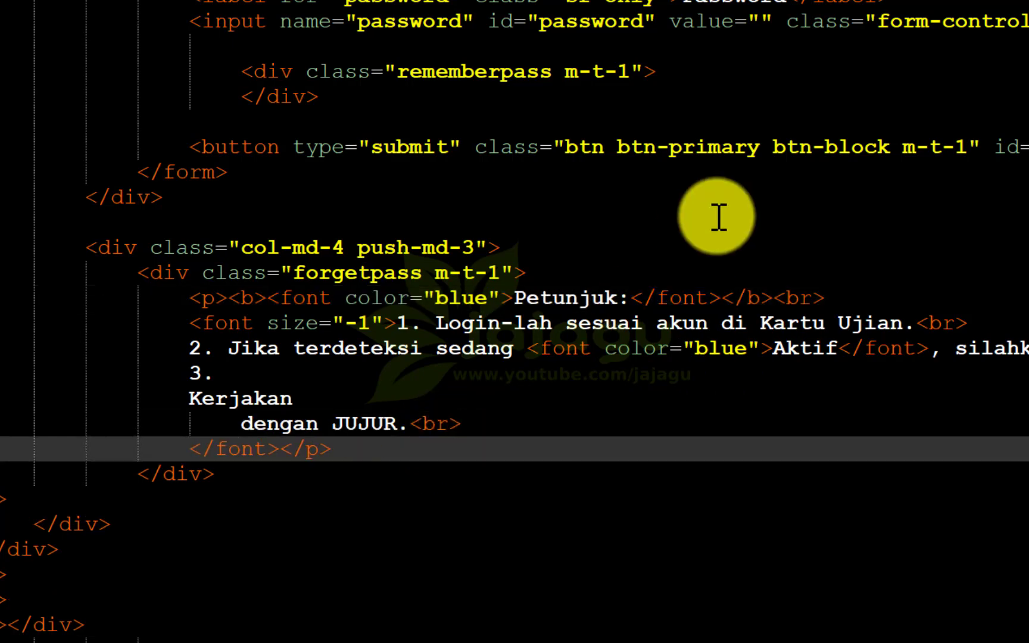
pyautogui.write('4. ')
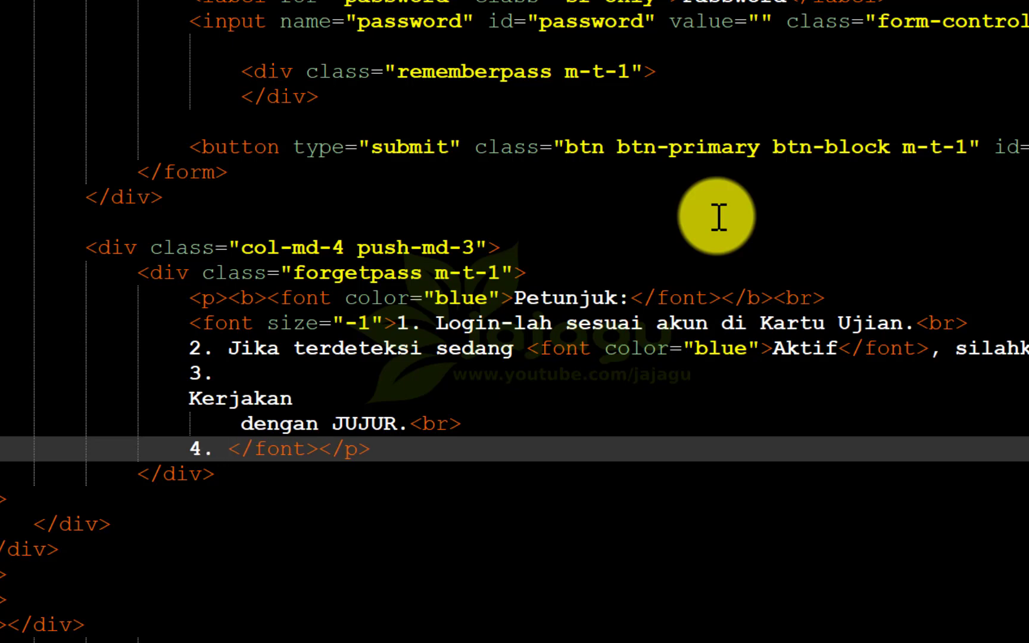
pyautogui.write('Baca')
pyautogui.press('BackSpace')
pyautogui.press('BackSpace')
pyautogui.press('BackSpace')
pyautogui.press('BackSpace')
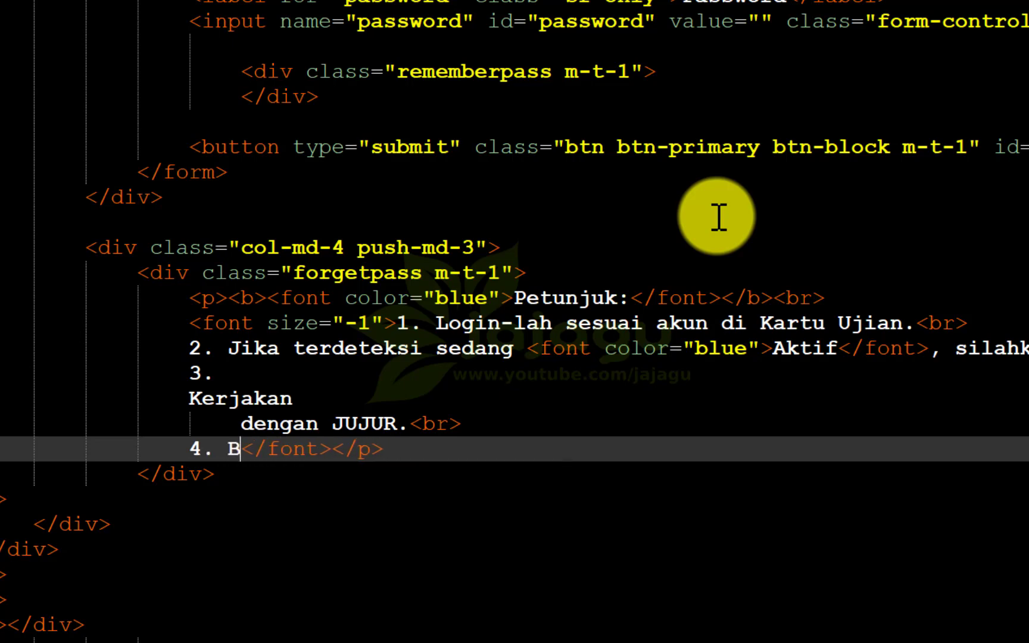
pyautogui.write('Berdo')
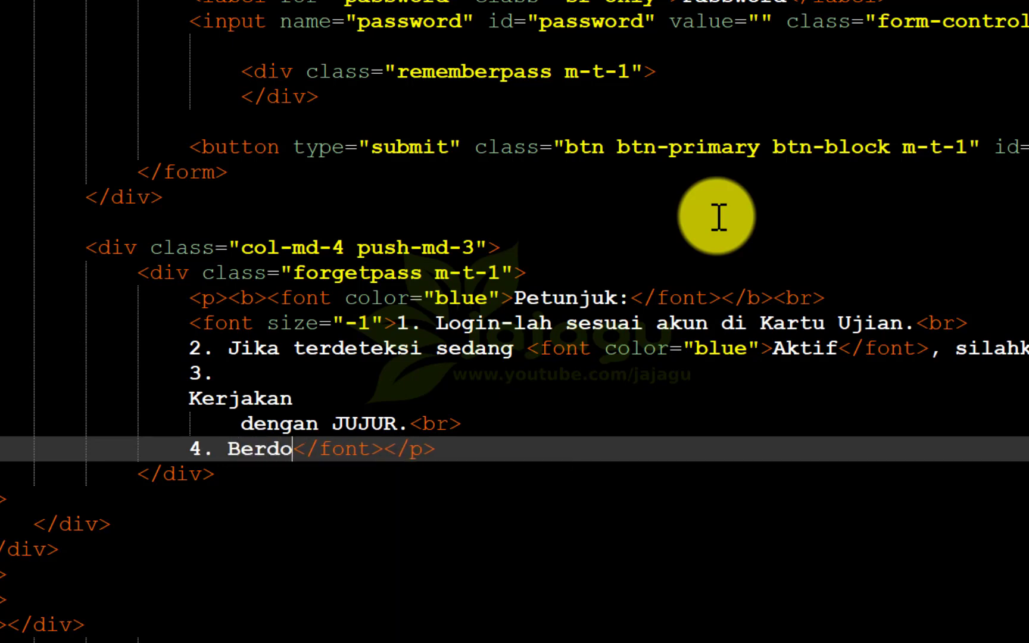
pyautogui.write("'a sebelum ")
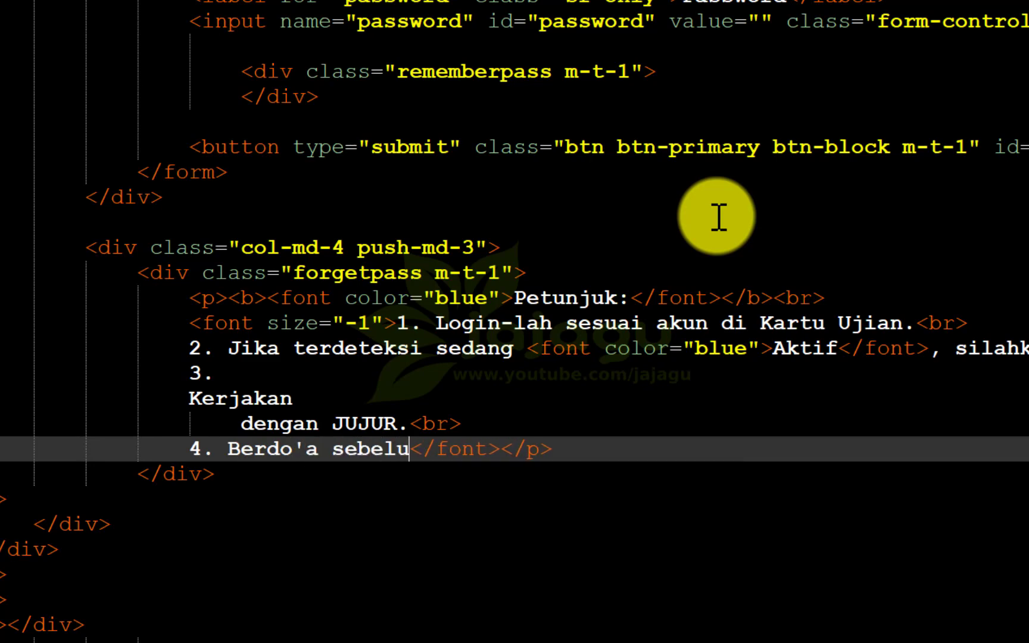
pyautogui.write('mengerjakan')
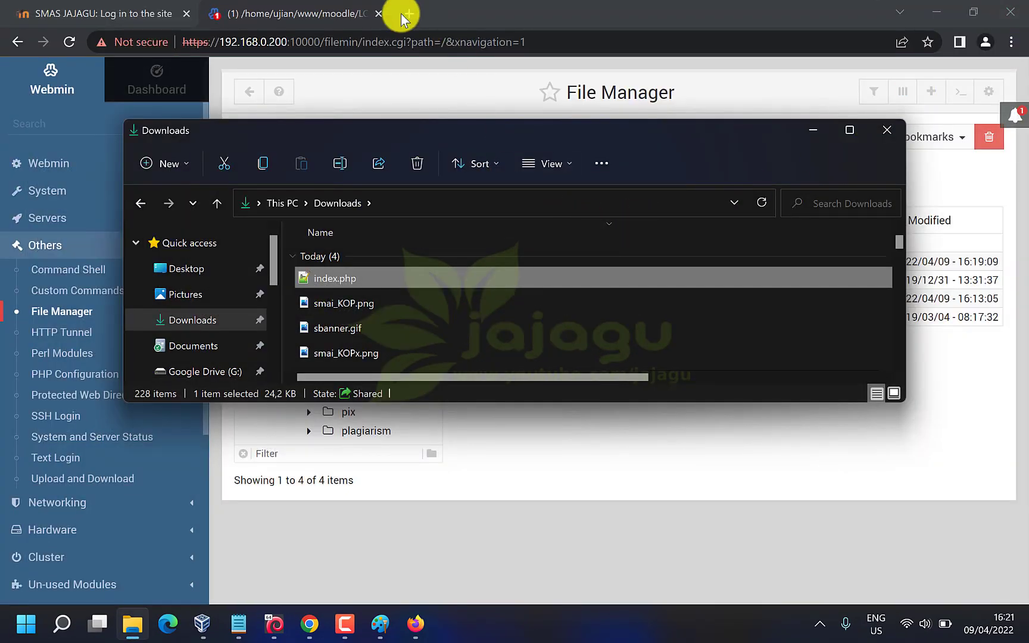
# Upload the edited index.php from Downloads into LOGINv3, replacing the old copy
pyautogui.click(438, 15)
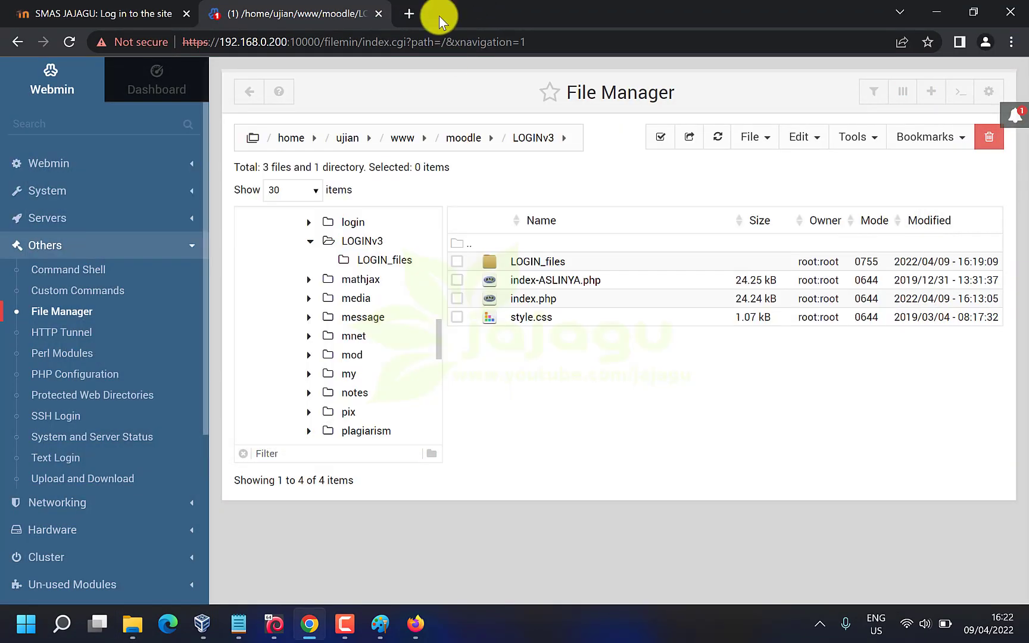
pyautogui.click(752, 136)
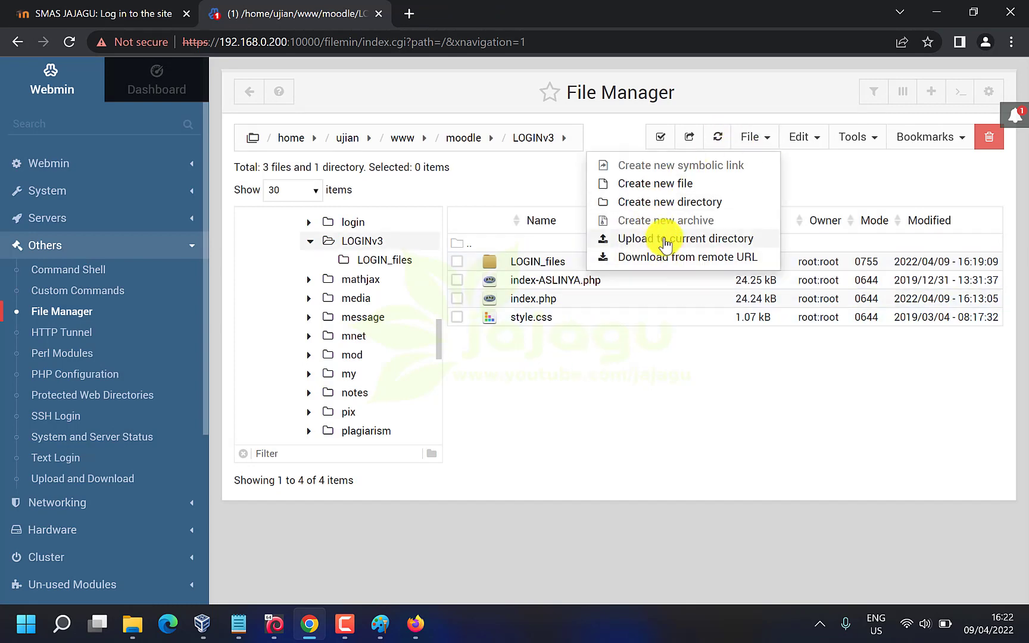
pyautogui.click(659, 240)
pyautogui.click(590, 231)
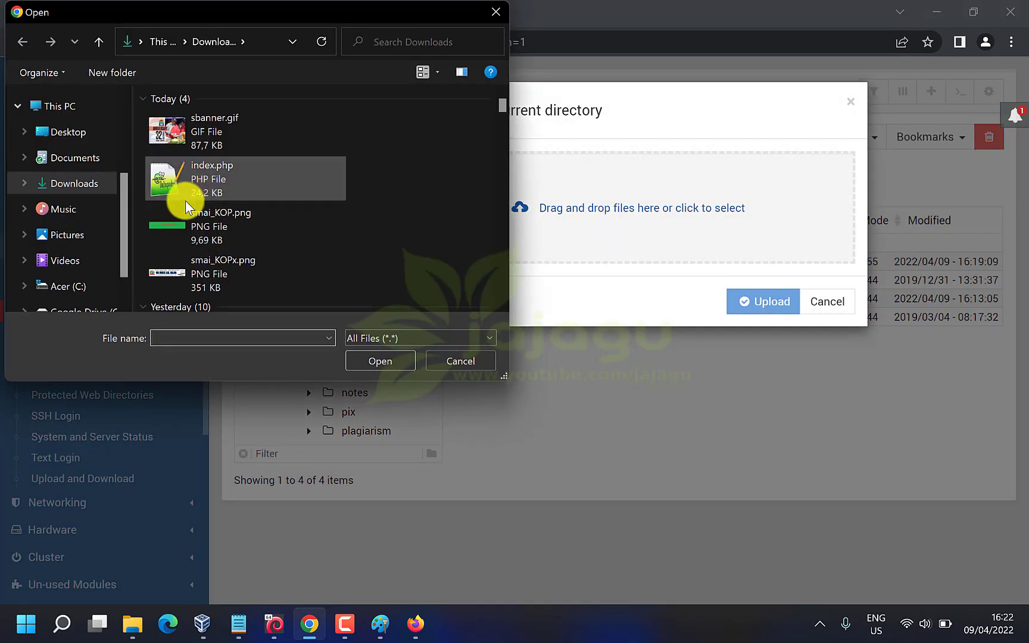
pyautogui.click(225, 191)
pyautogui.click(381, 359)
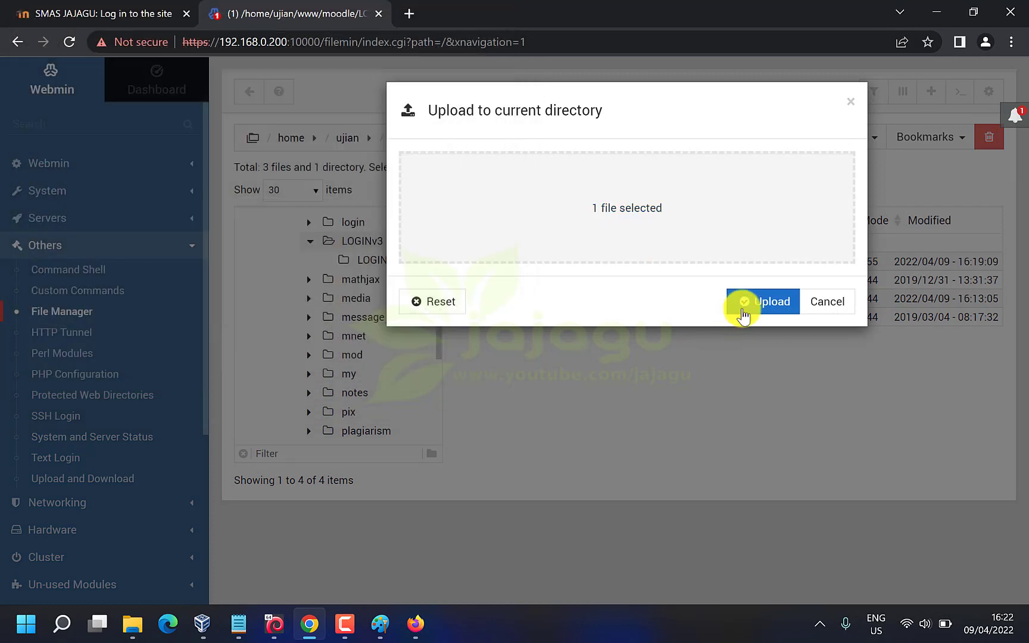
pyautogui.click(758, 301)
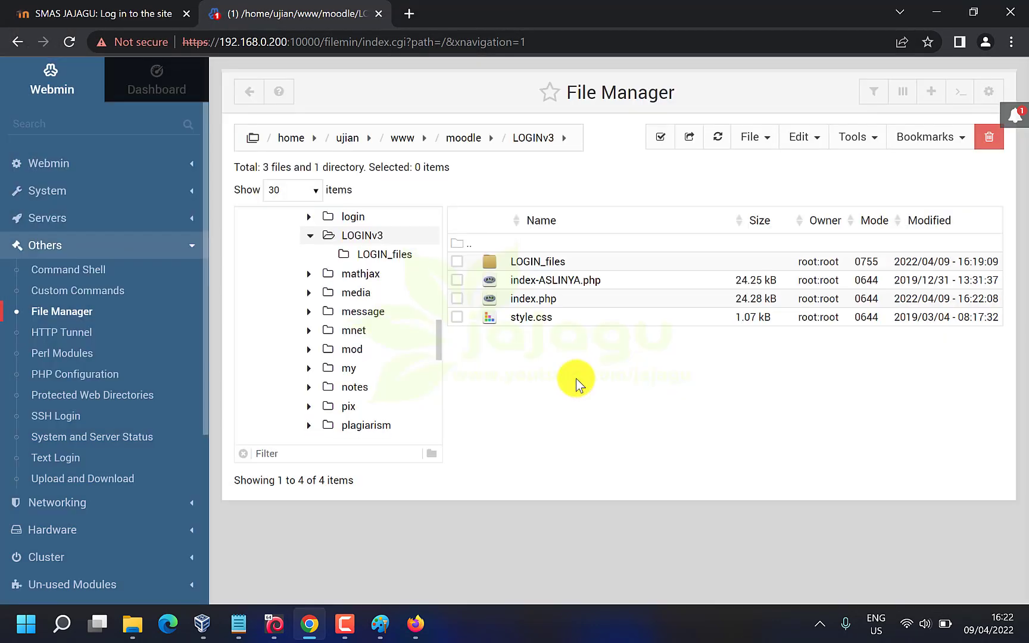
# Reload the LOGINv3 login page and highlight the new '4. Berdo'a sebelum mengerjakan' line
pyautogui.click(107, 13)
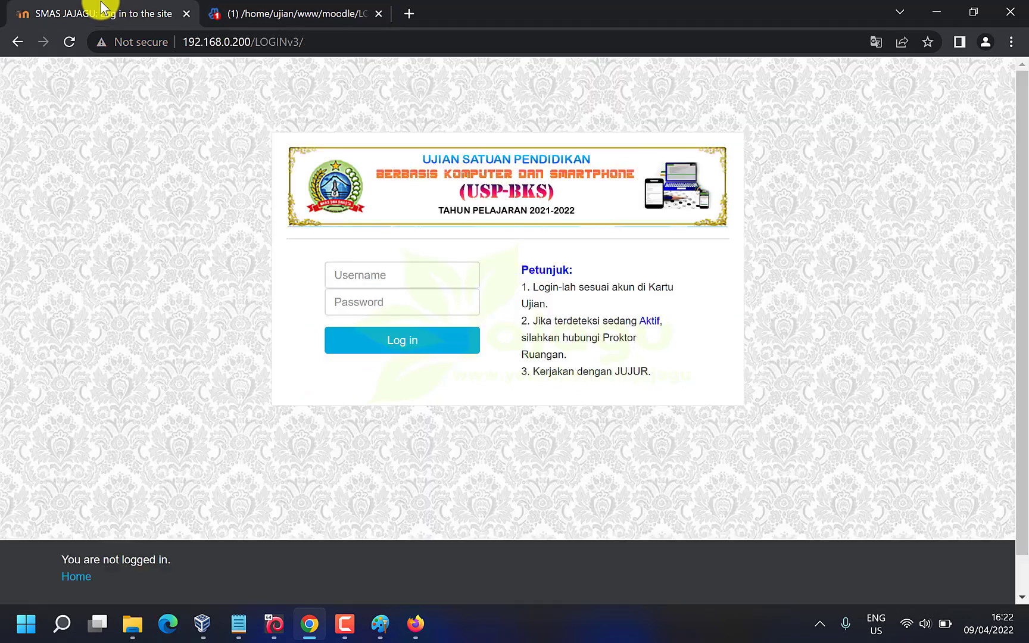
pyautogui.click(69, 42)
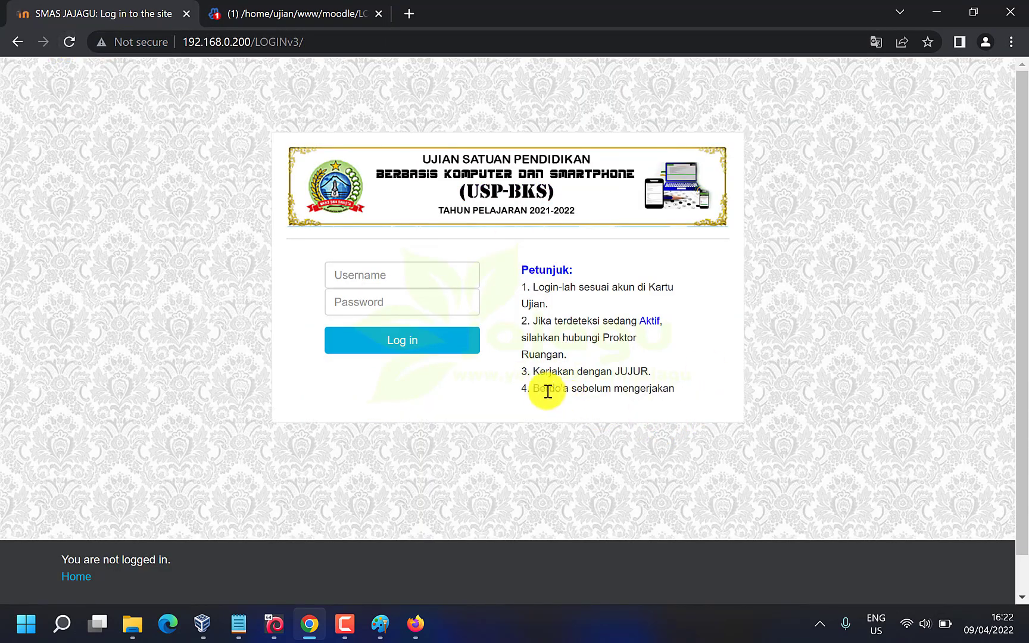
pyautogui.moveTo(523, 386); pyautogui.dragTo(676, 391)
pyautogui.click(848, 300)
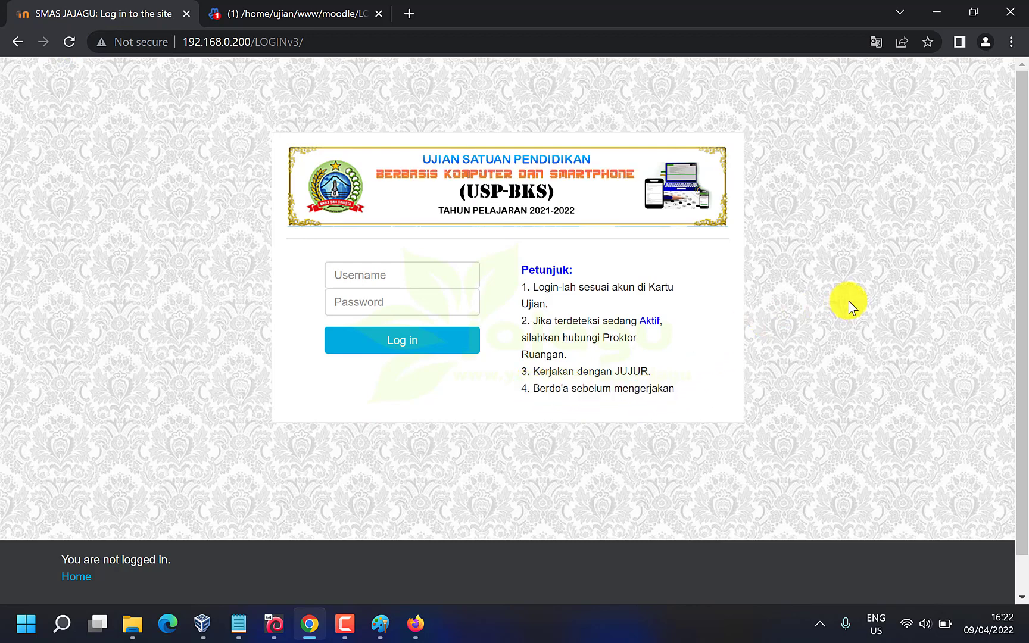